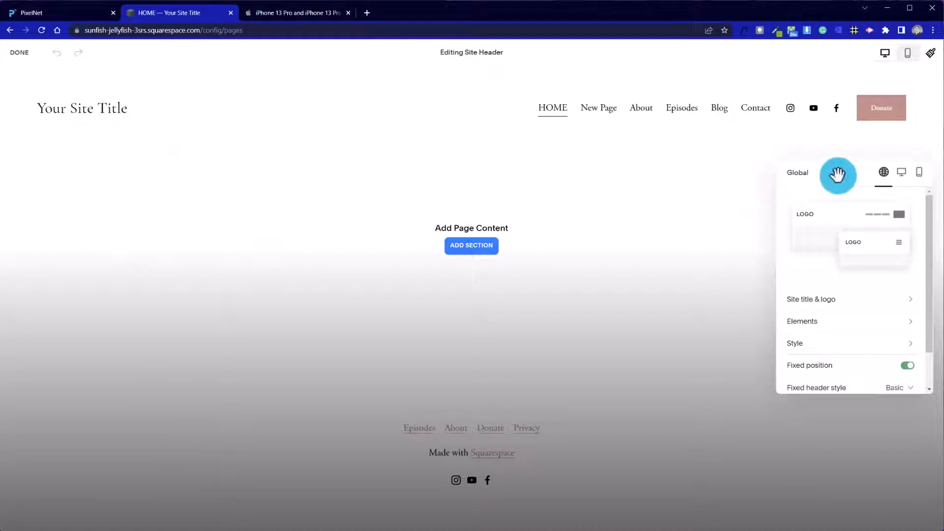
# - Change the site title in the header to "Gardening Tips" and save the page edits
pyautogui.moveTo(837, 175); pyautogui.dragTo(229, 153)
pyautogui.moveTo(319, 269); pyautogui.dragTo(313, 306)
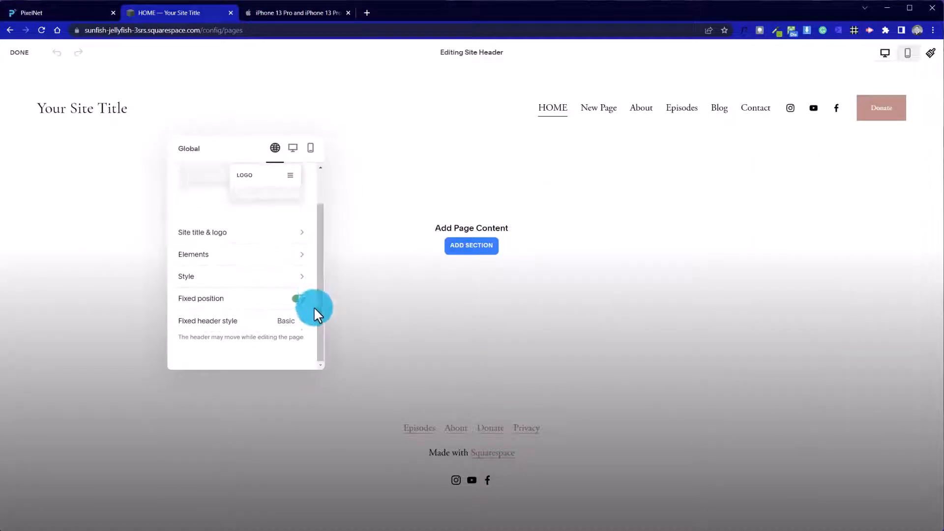
pyautogui.click(203, 242)
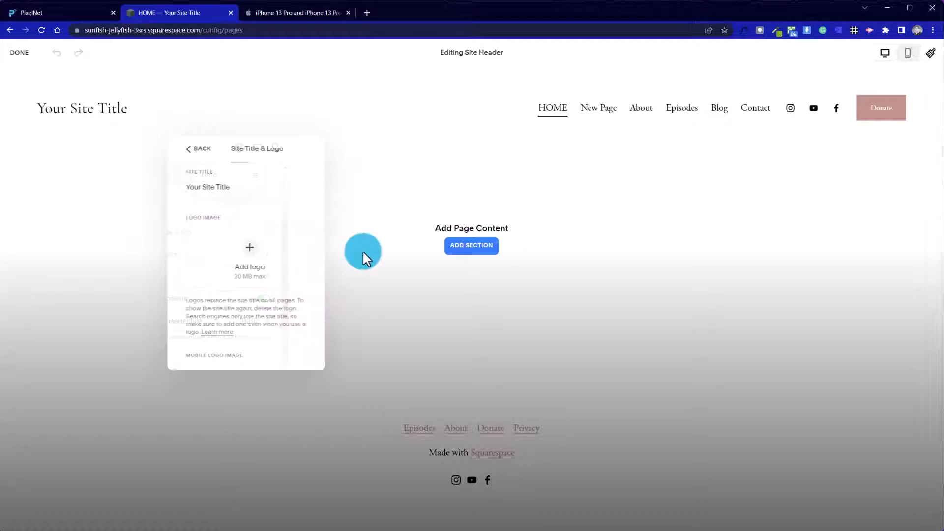
pyautogui.click(187, 188)
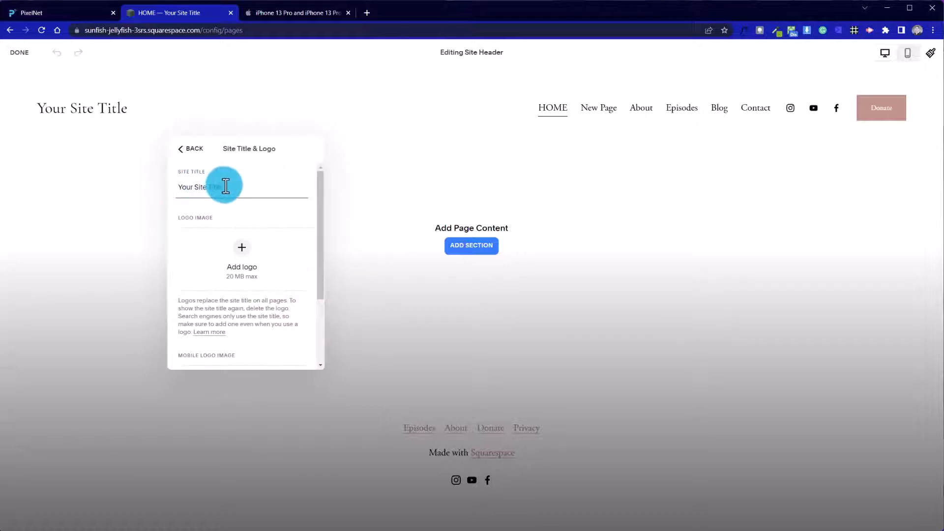
pyautogui.moveTo(224, 187); pyautogui.dragTo(179, 186)
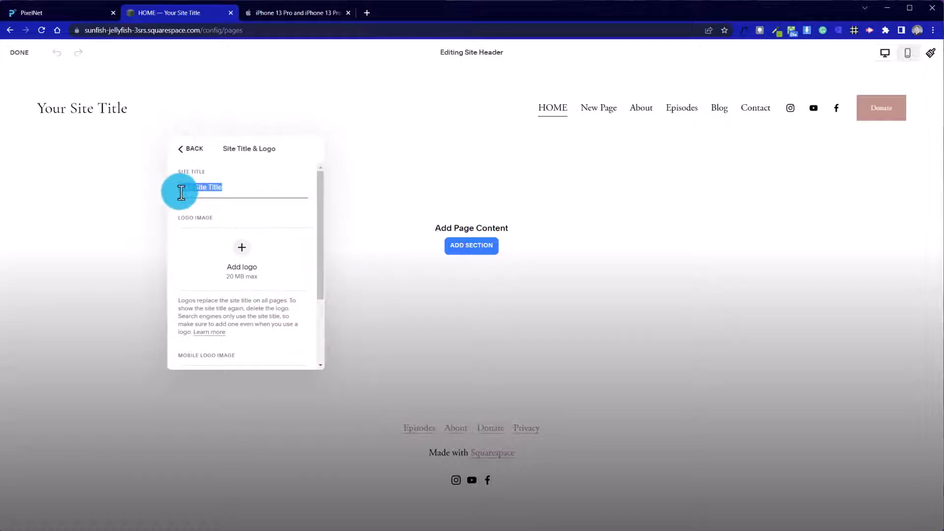
pyautogui.write('G')
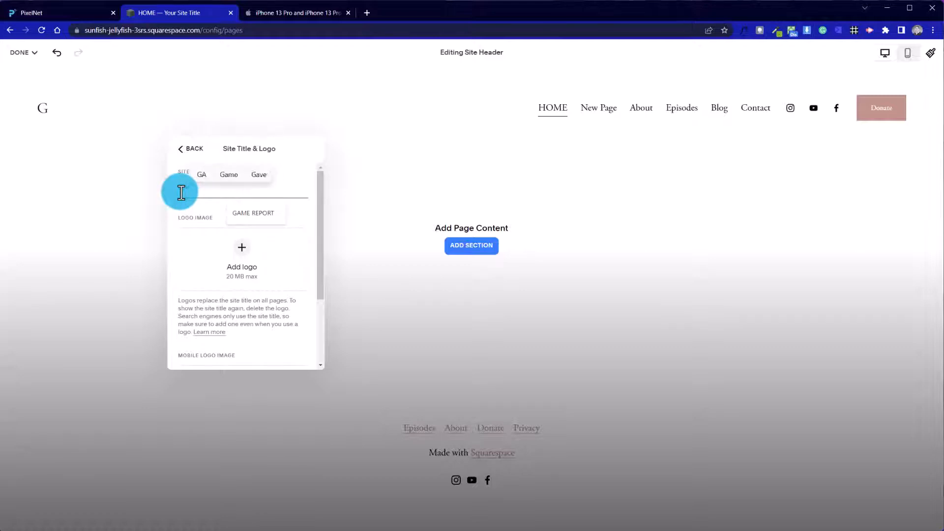
pyautogui.write('ardening Tips')
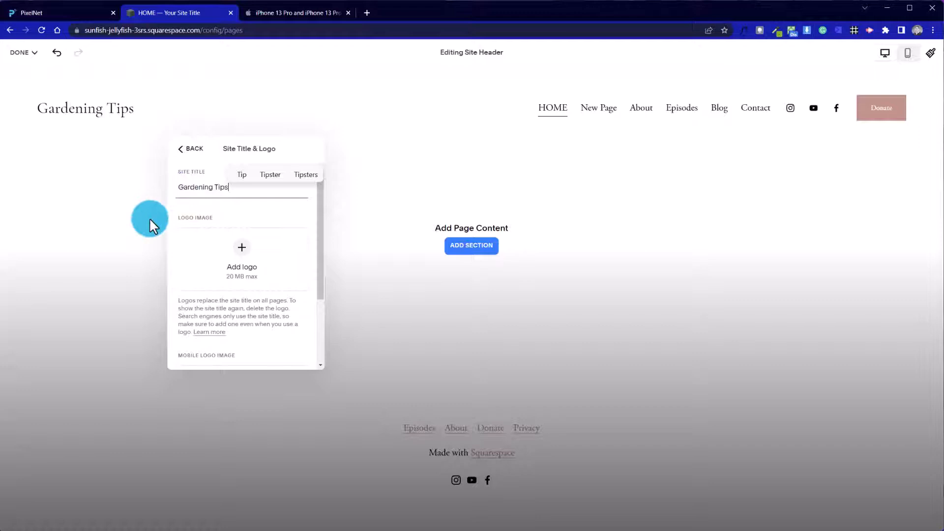
pyautogui.click(149, 218)
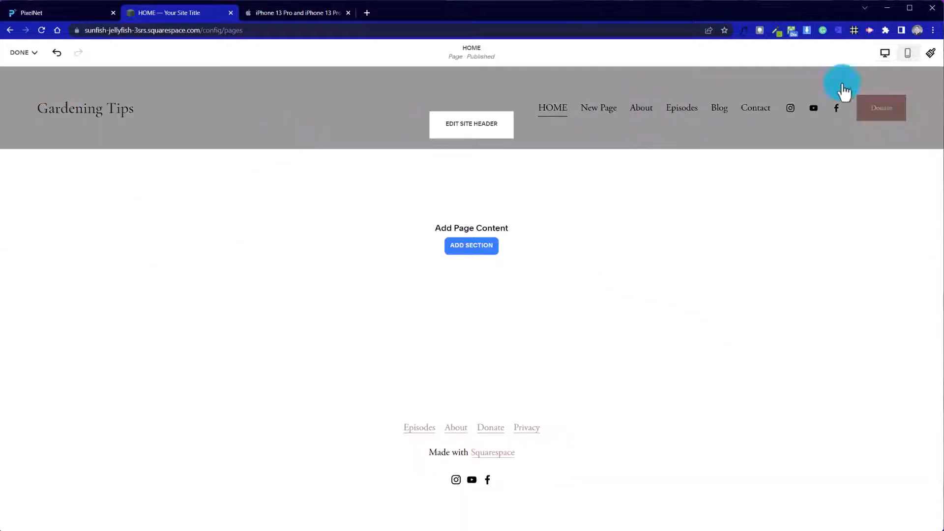
pyautogui.click(23, 52)
pyautogui.click(22, 82)
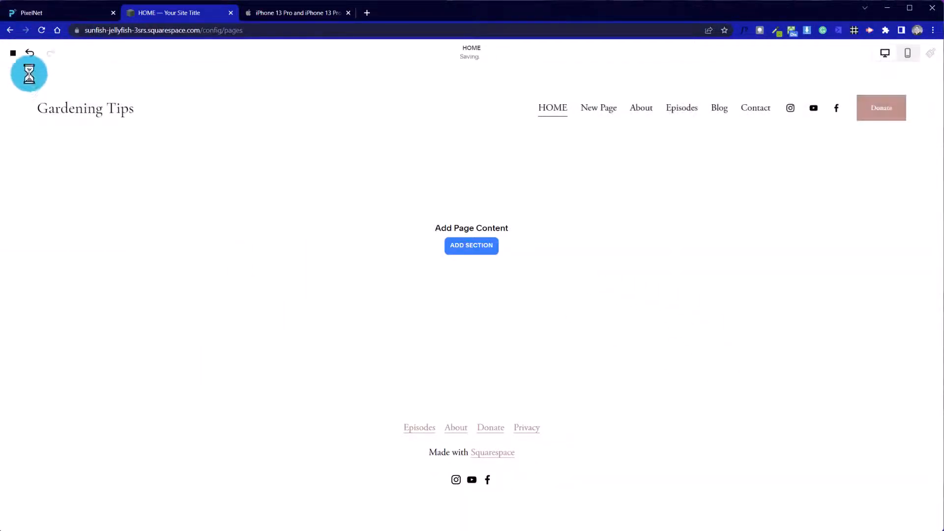
# - Reopen the page for editing and set the site-wide headings font family to Effra in the site styles
pyautogui.click(197, 63)
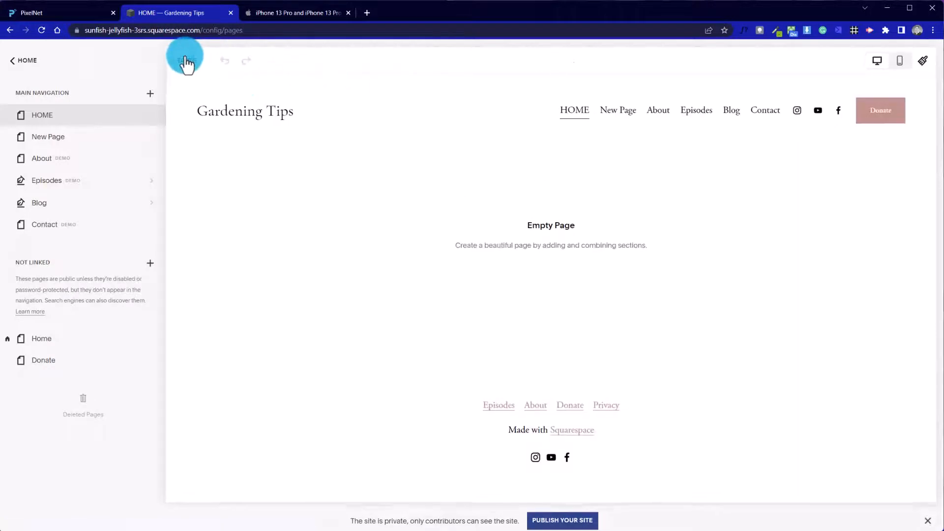
pyautogui.click(930, 53)
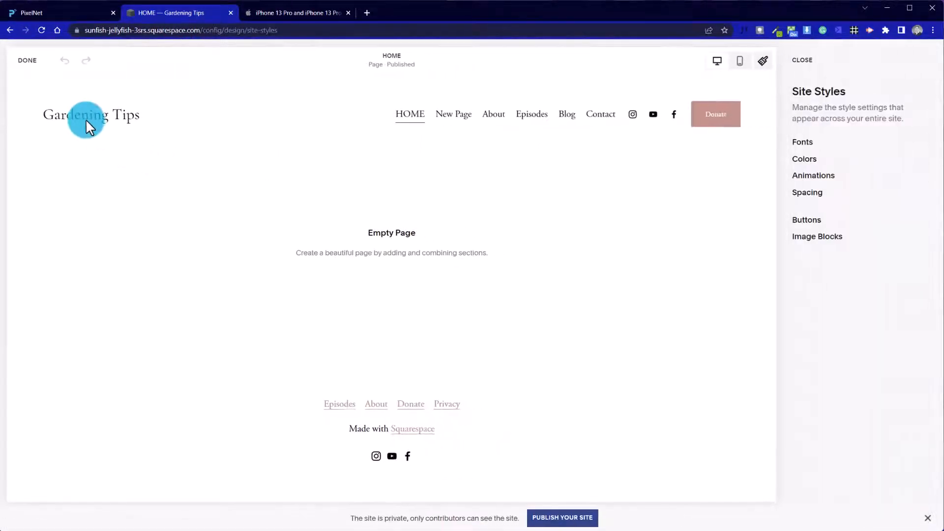
pyautogui.click(802, 143)
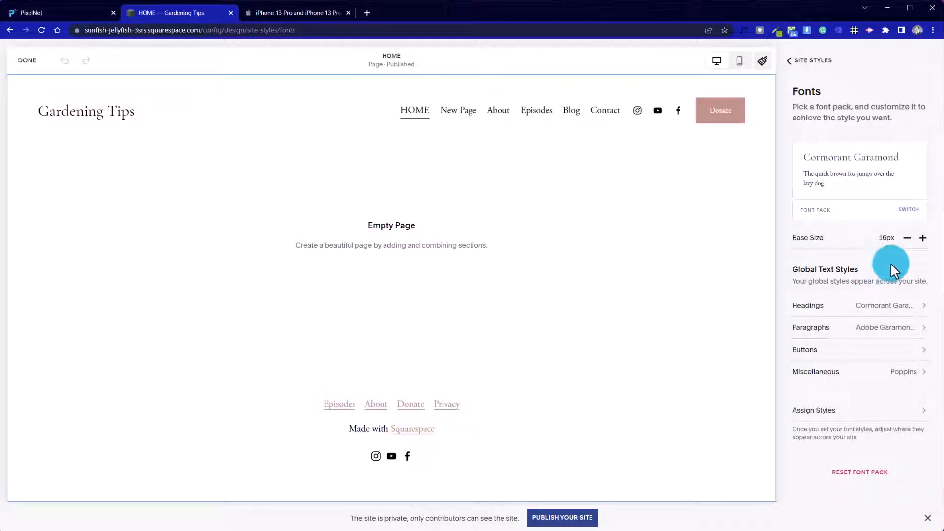
pyautogui.click(880, 307)
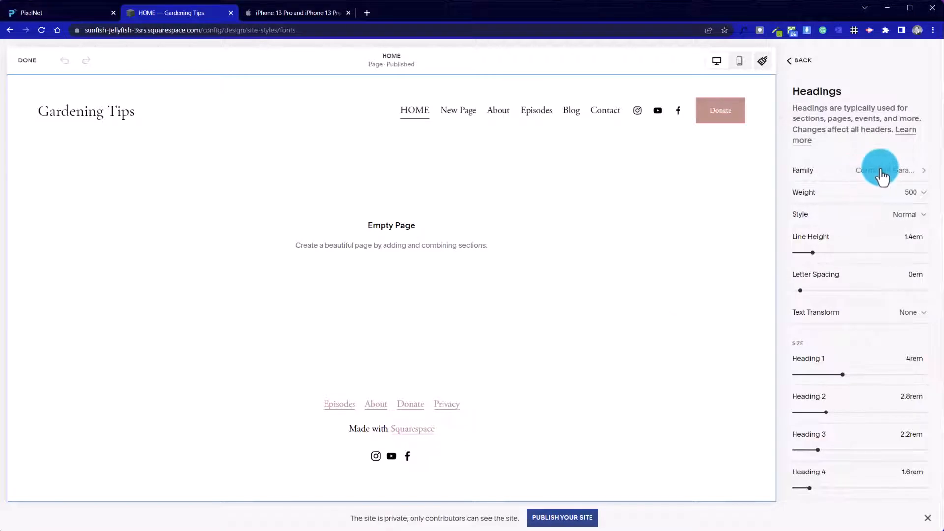
pyautogui.click(881, 172)
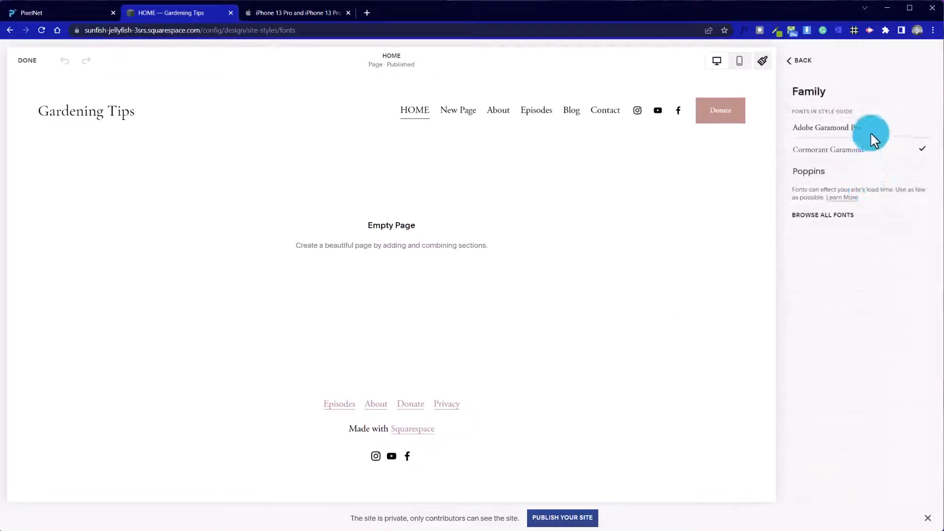
pyautogui.click(818, 213)
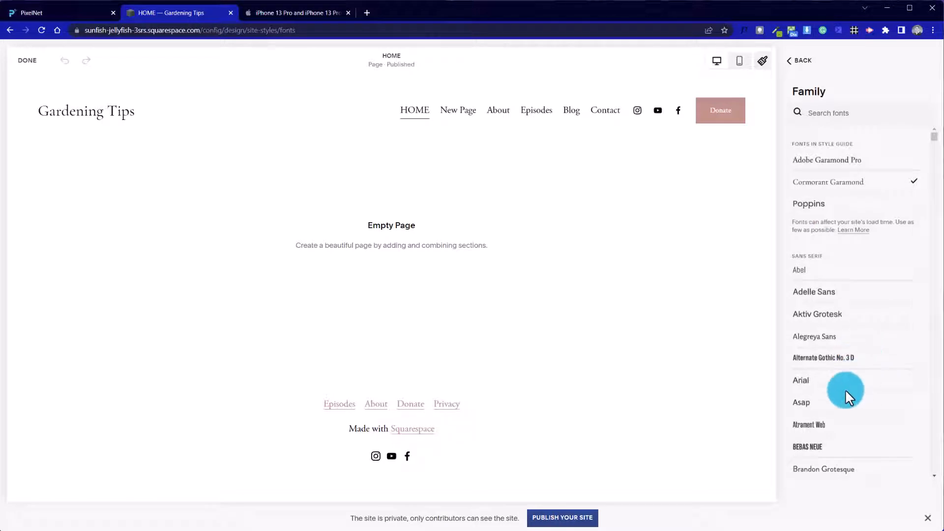
pyautogui.scroll(-3, 845, 391)
pyautogui.scroll(-3, 845, 389)
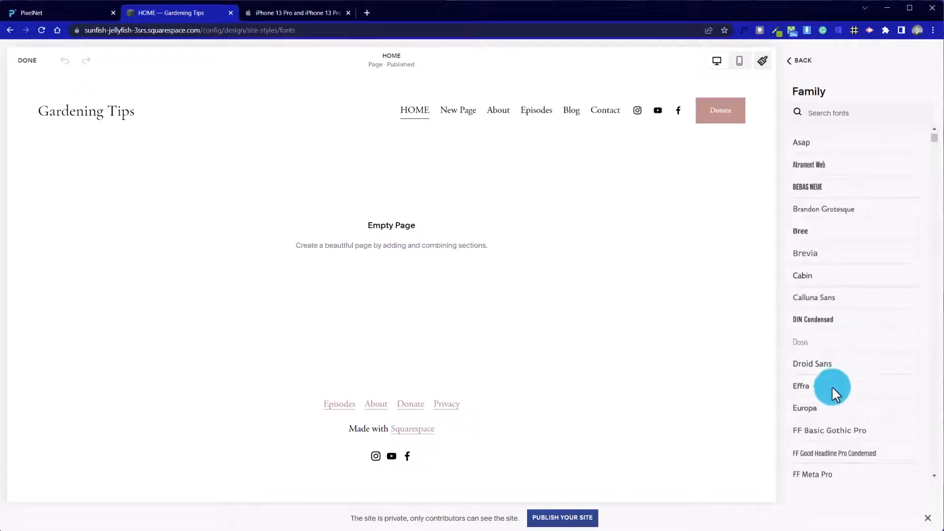
pyautogui.click(802, 384)
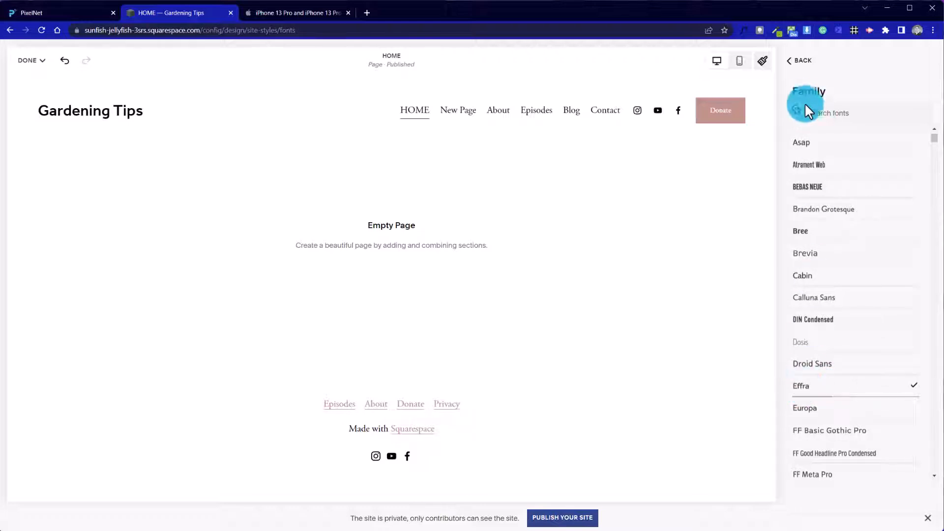
pyautogui.click(802, 62)
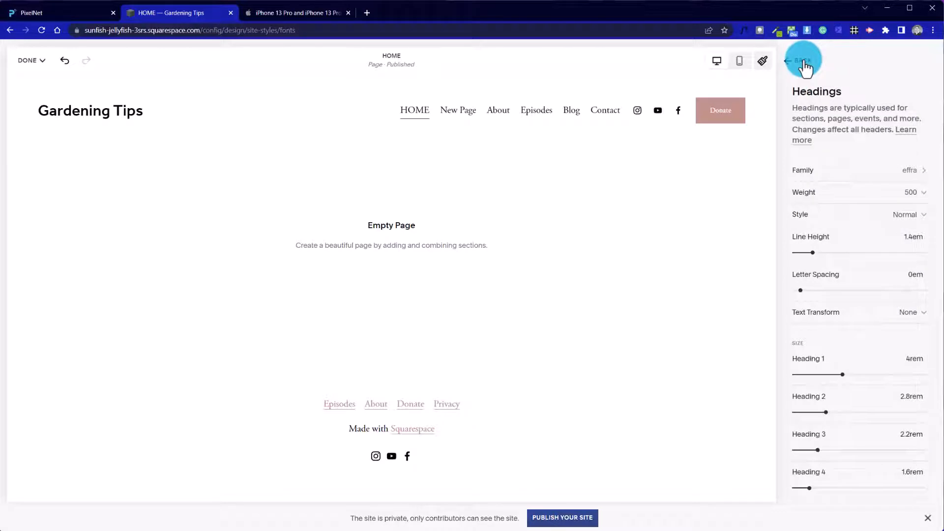
pyautogui.click(804, 62)
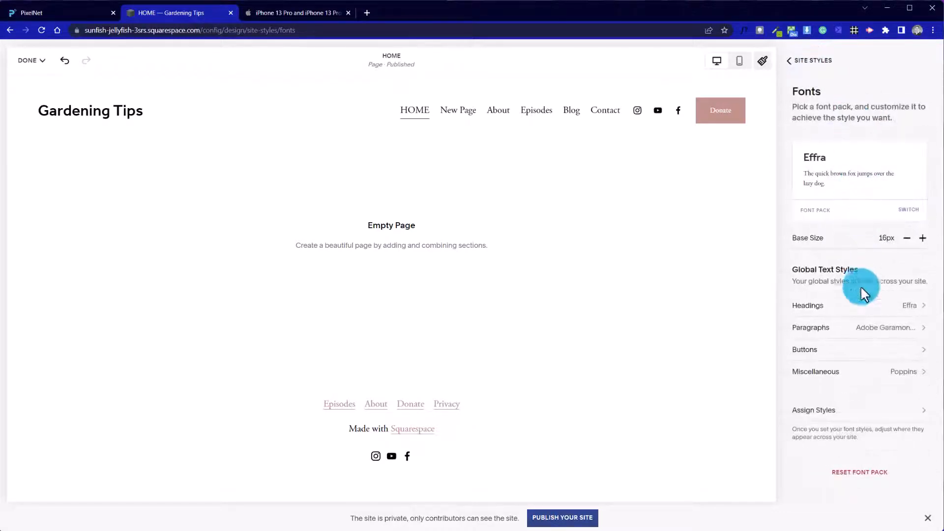
# - Set the global paragraph font family to Effra
pyautogui.click(866, 329)
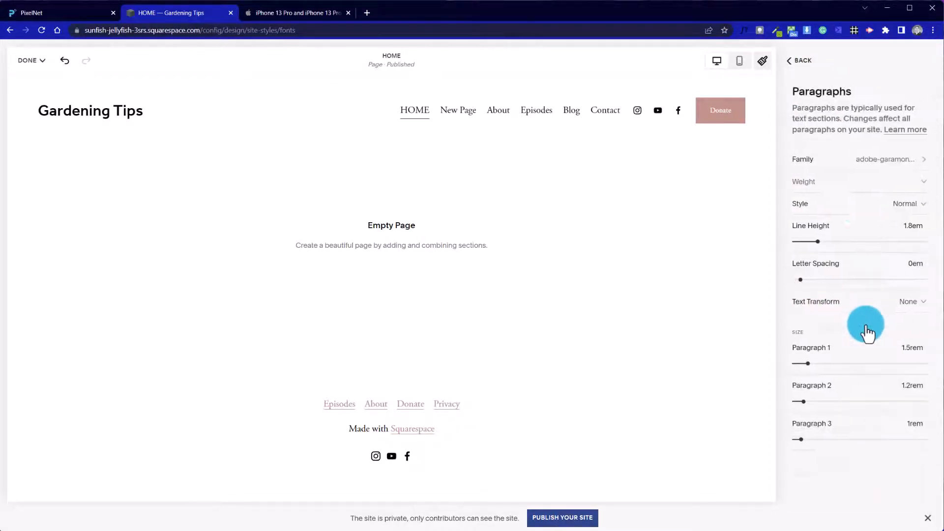
pyautogui.click(865, 159)
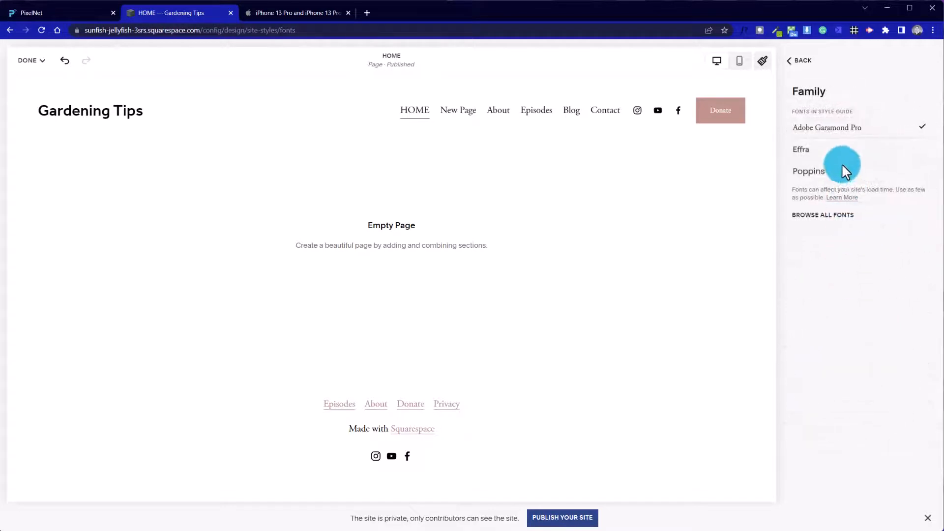
pyautogui.click(815, 148)
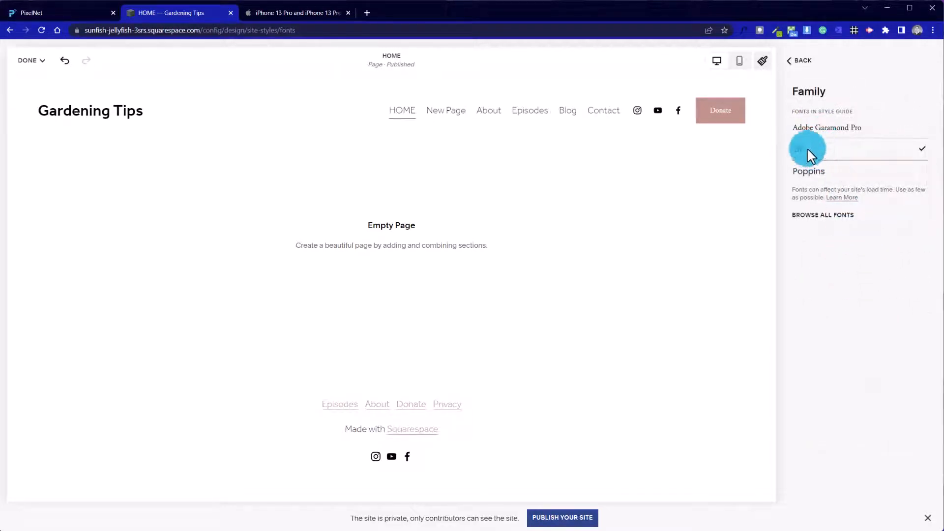
pyautogui.click(797, 61)
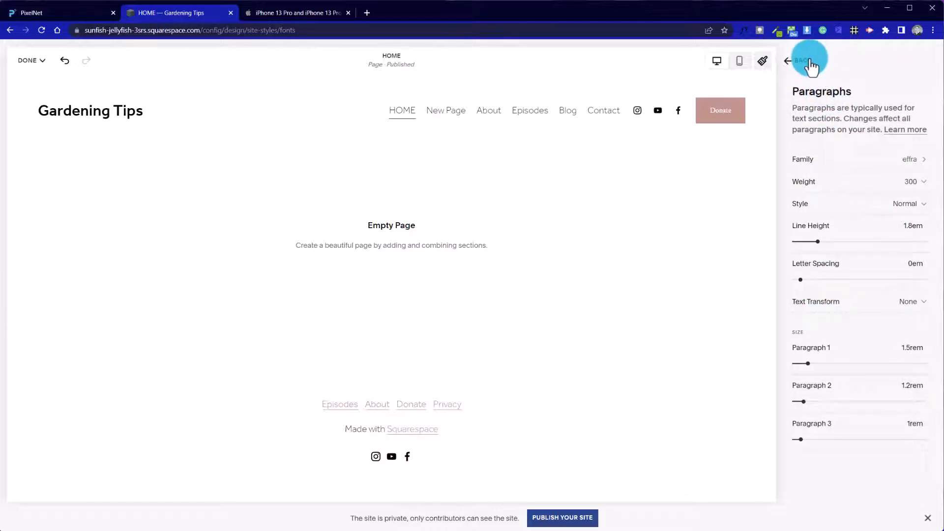
pyautogui.click(812, 65)
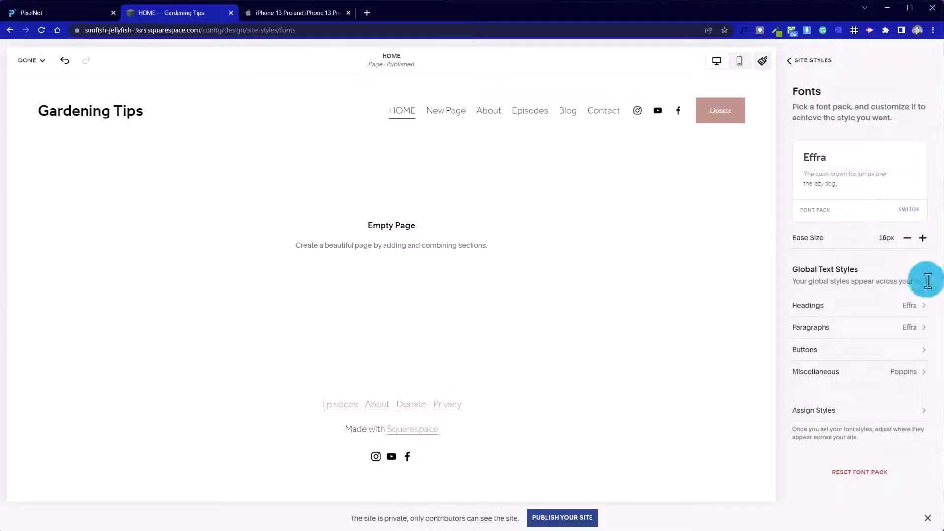
# - Set the primary button's font family to Effra
pyautogui.click(806, 351)
pyautogui.click(883, 178)
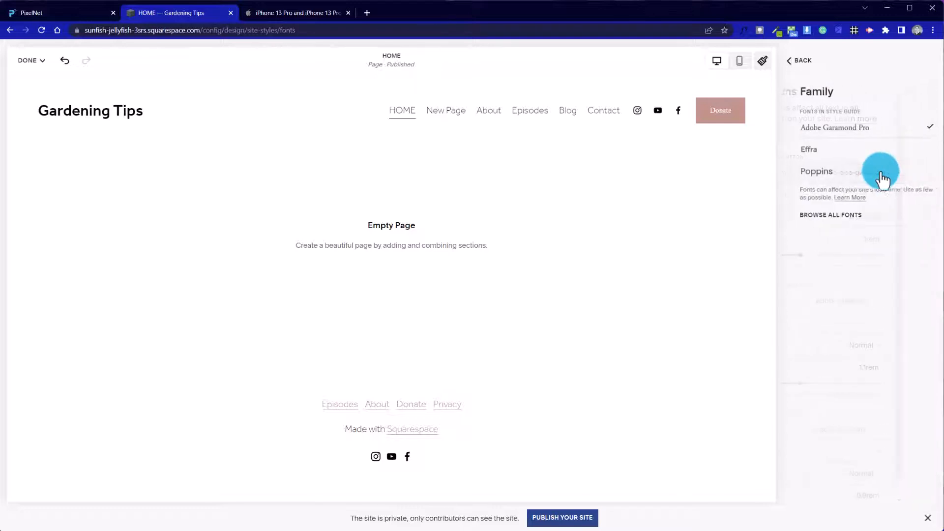
pyautogui.click(821, 148)
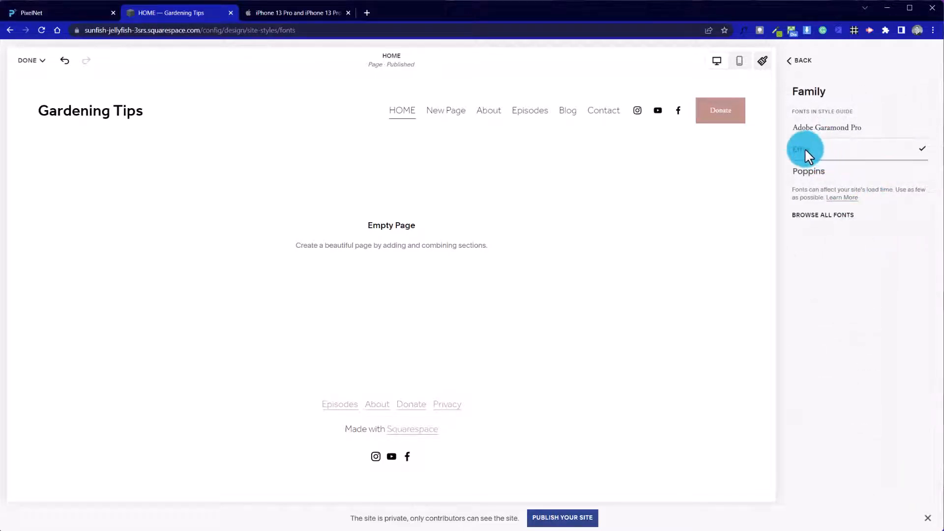
pyautogui.click(799, 64)
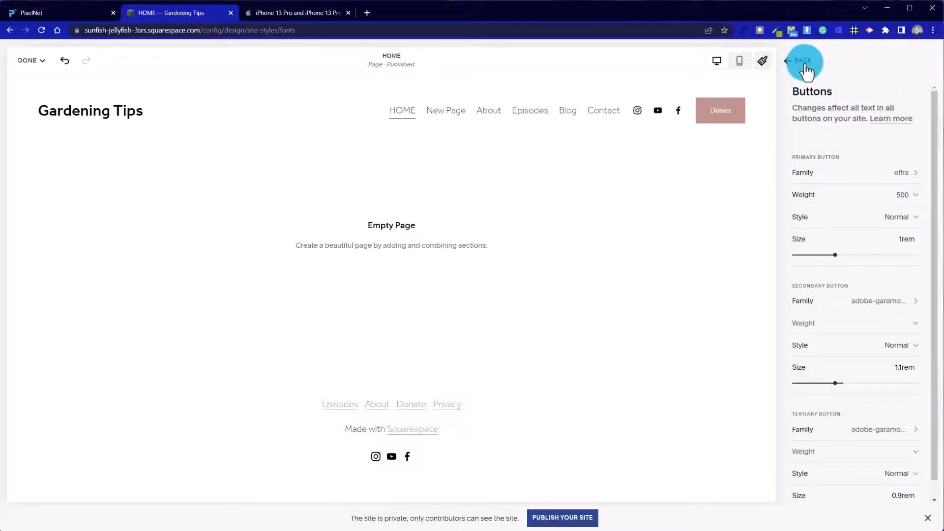
pyautogui.click(802, 61)
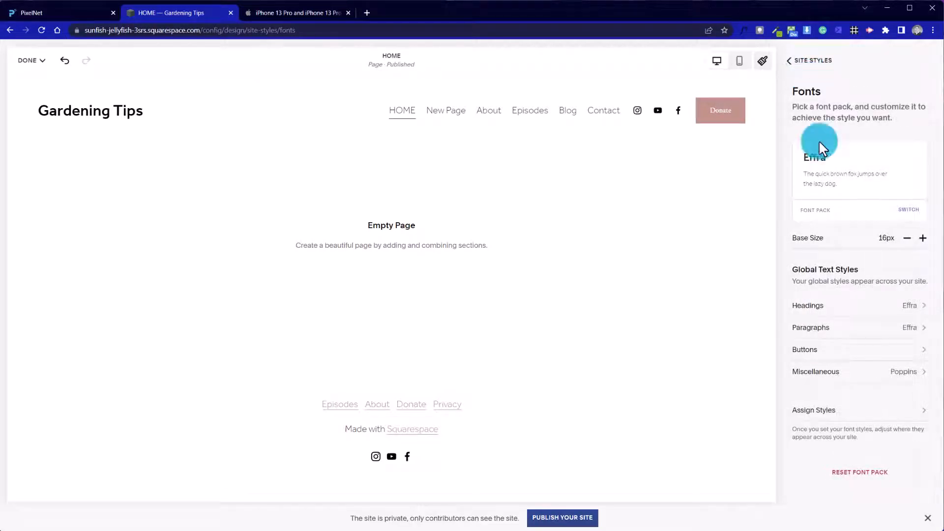
# - Set the font family of the miscellaneous text styles to Effra
pyautogui.click(859, 372)
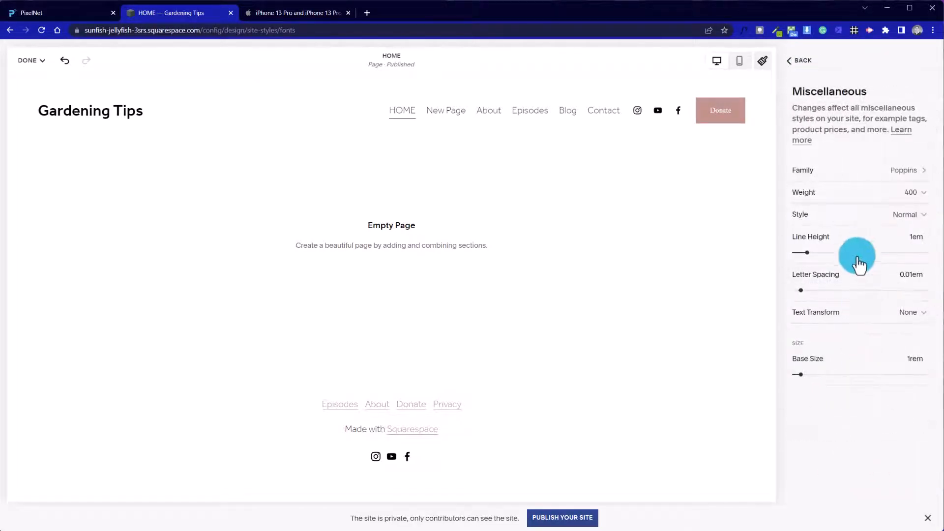
pyautogui.click(838, 170)
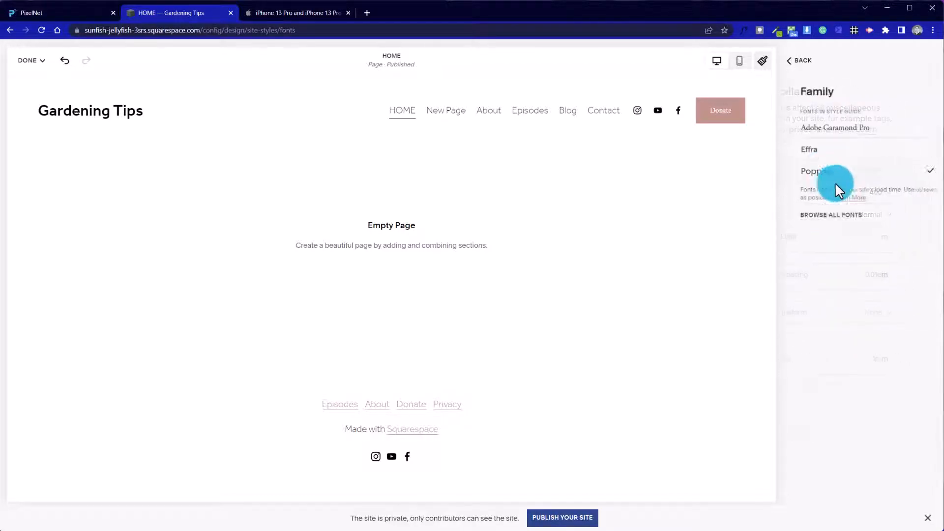
pyautogui.click(821, 151)
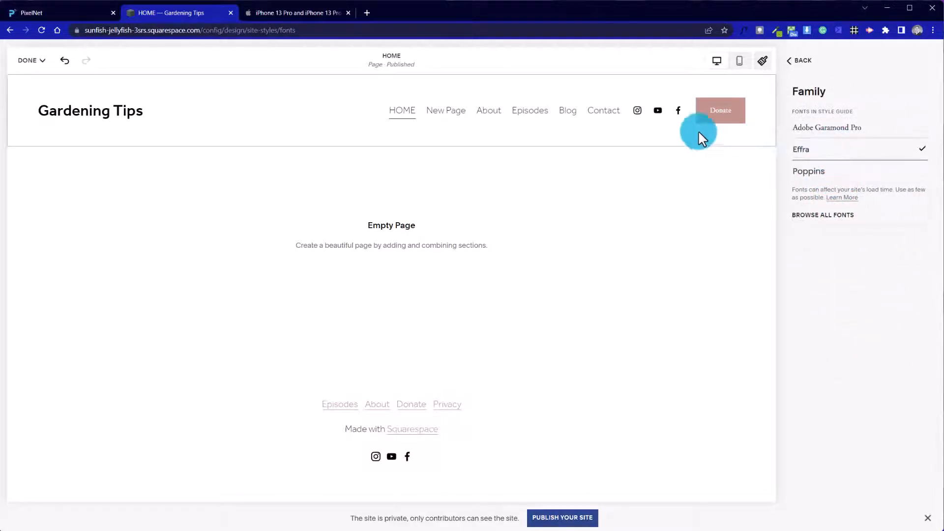
pyautogui.click(801, 60)
pyautogui.click(807, 60)
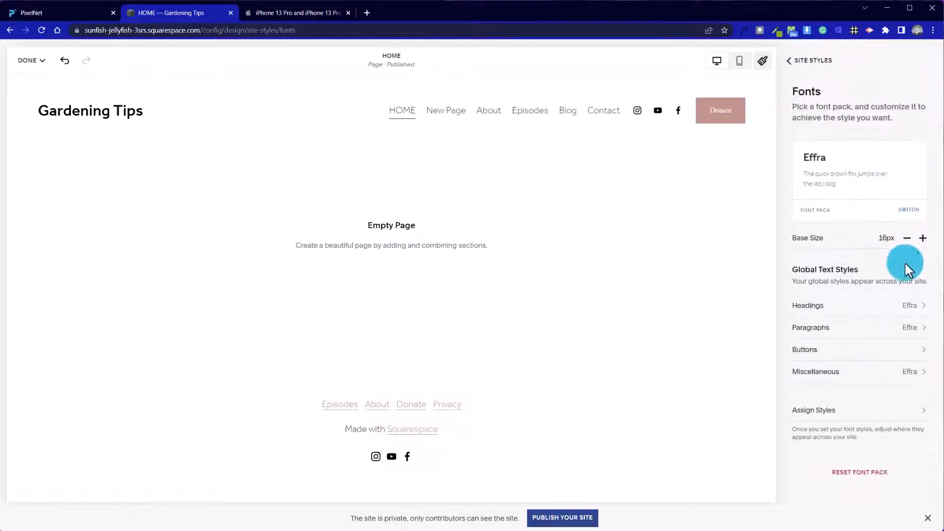
# - Set the secondary button's font family to Effra
pyautogui.click(851, 350)
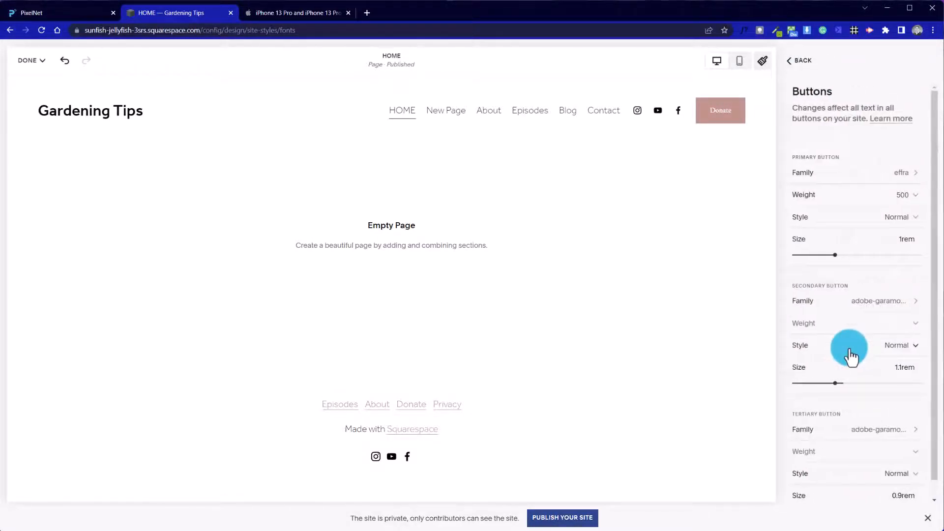
pyautogui.click(853, 301)
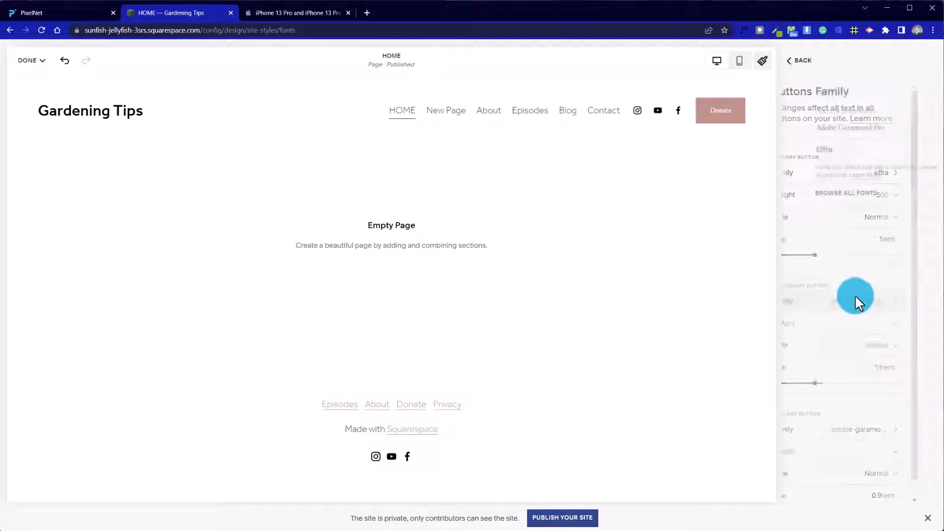
pyautogui.click(801, 63)
# - Set the tertiary button's font family to Effra and save the site style changes
pyautogui.scroll(-1, 823, 252)
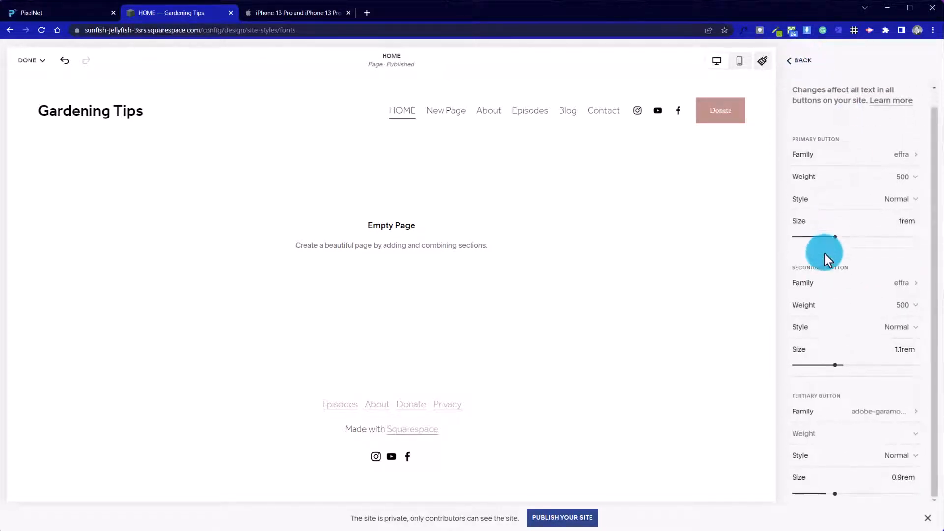
pyautogui.click(849, 416)
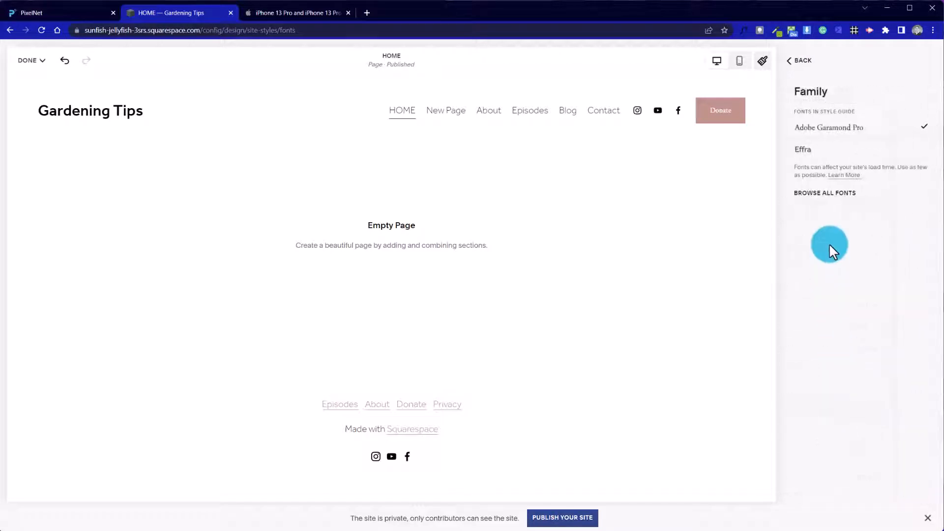
pyautogui.click(814, 149)
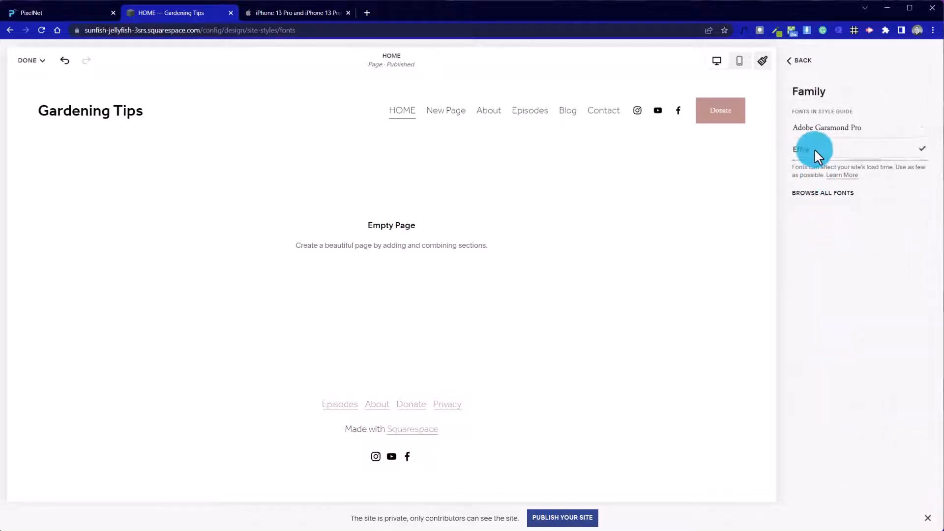
pyautogui.click(791, 61)
pyautogui.click(795, 62)
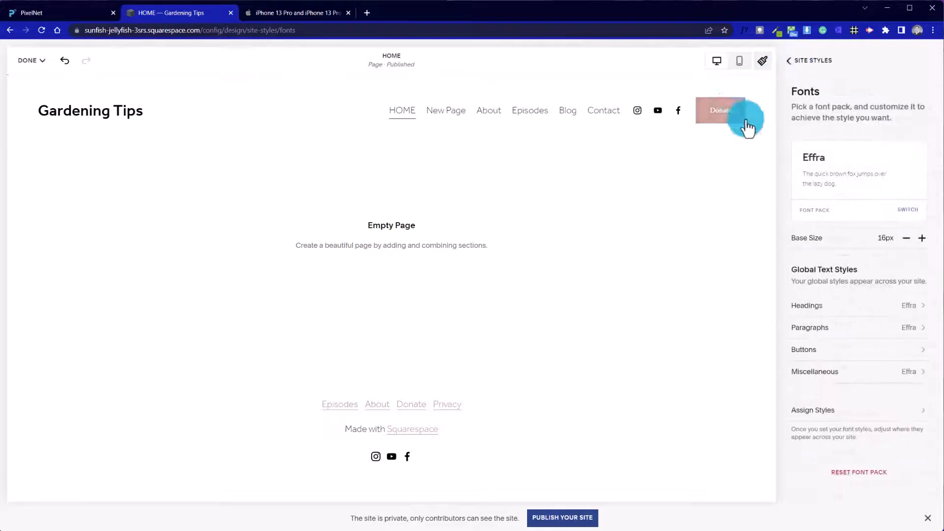
pyautogui.click(43, 61)
pyautogui.click(21, 90)
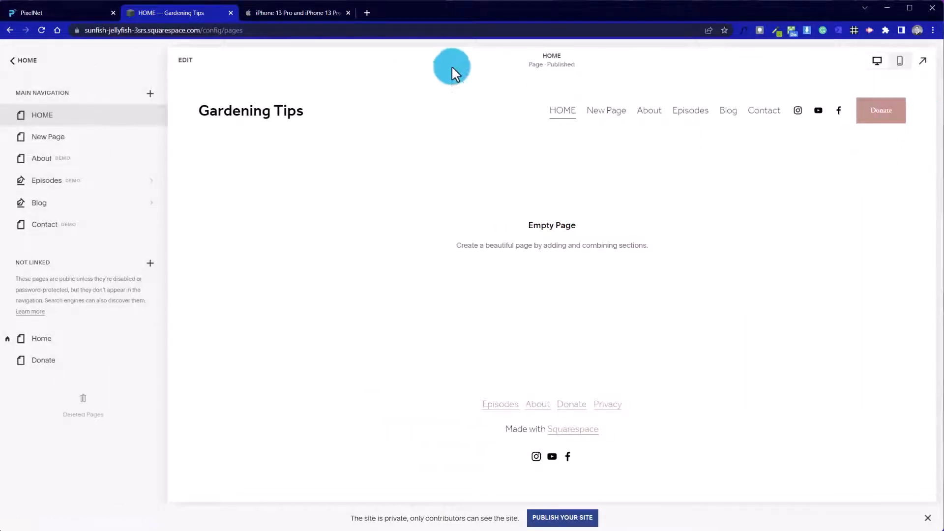
# - Open the site header's element settings from the HOME page editor and inspect the Donate button's link
pyautogui.click(195, 61)
pyautogui.click(491, 131)
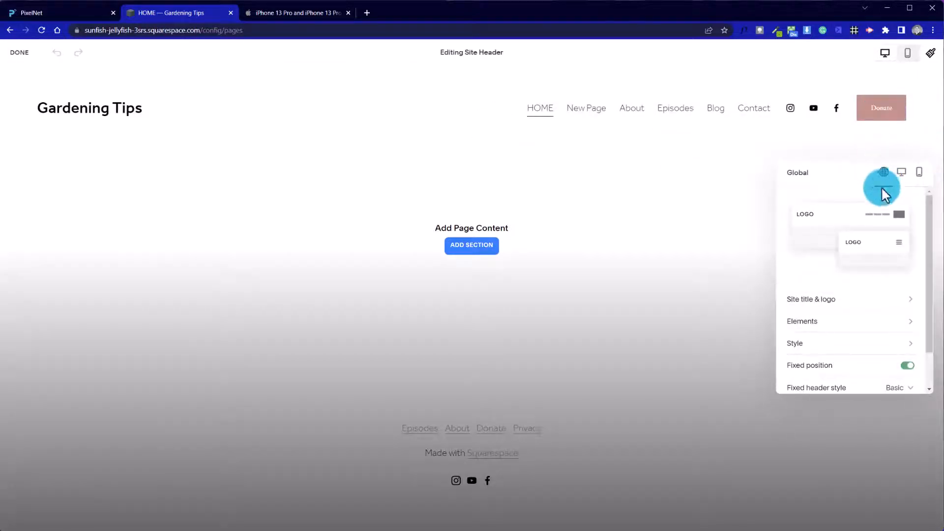
pyautogui.moveTo(830, 171); pyautogui.dragTo(435, 185)
pyautogui.moveTo(490, 239); pyautogui.dragTo(494, 272)
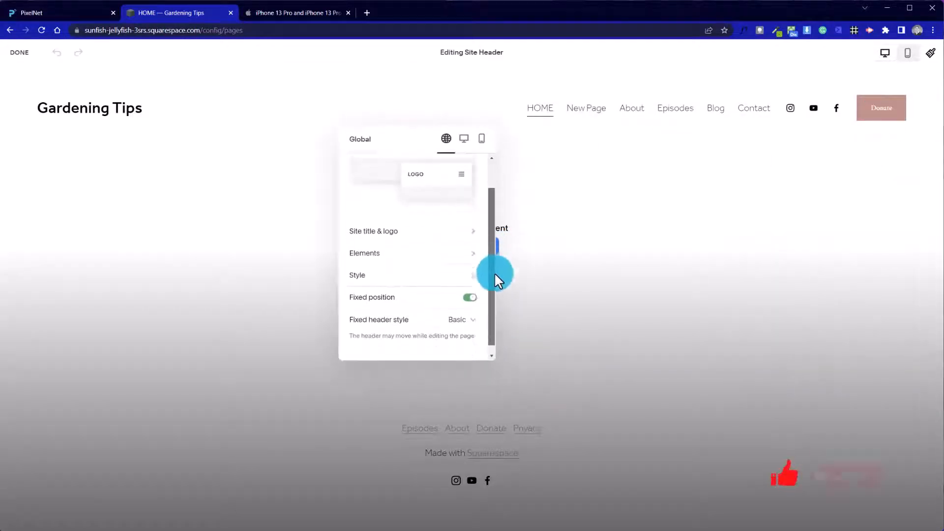
pyautogui.click(395, 248)
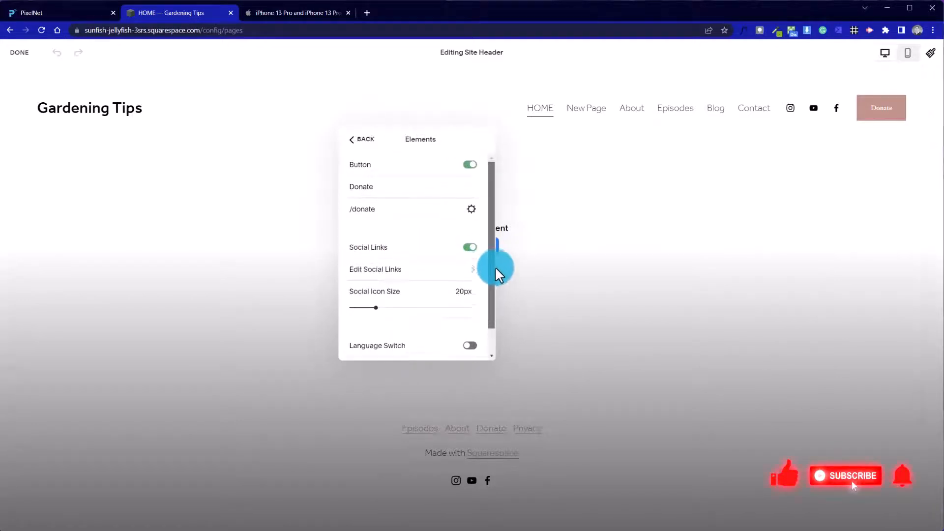
pyautogui.click(470, 210)
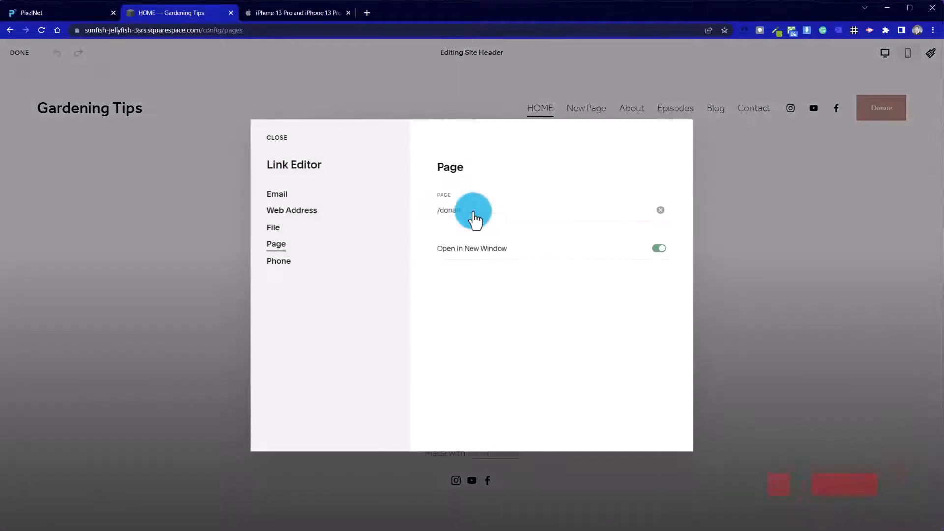
pyautogui.click(278, 138)
# - Turn off the Donate button in the site header and save the change
pyautogui.scroll(-2, 457, 294)
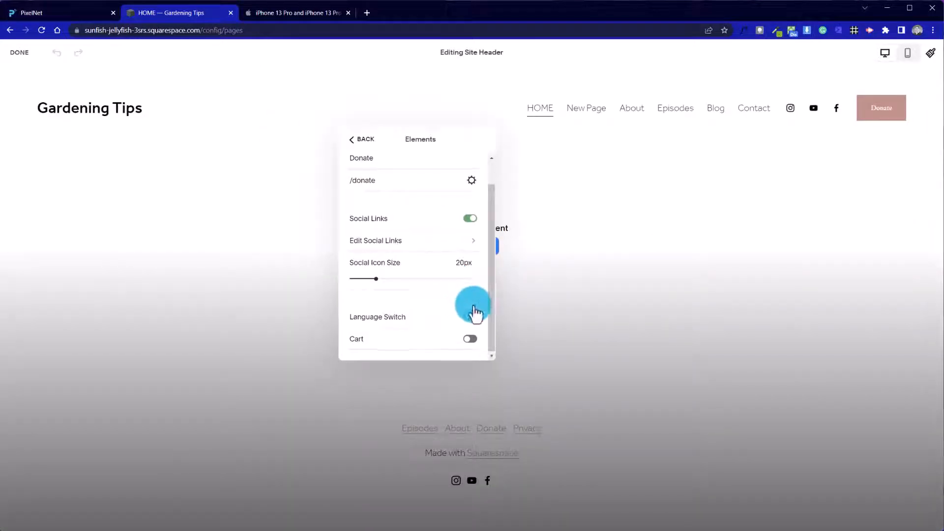
pyautogui.scroll(2, 432, 179)
pyautogui.click(470, 163)
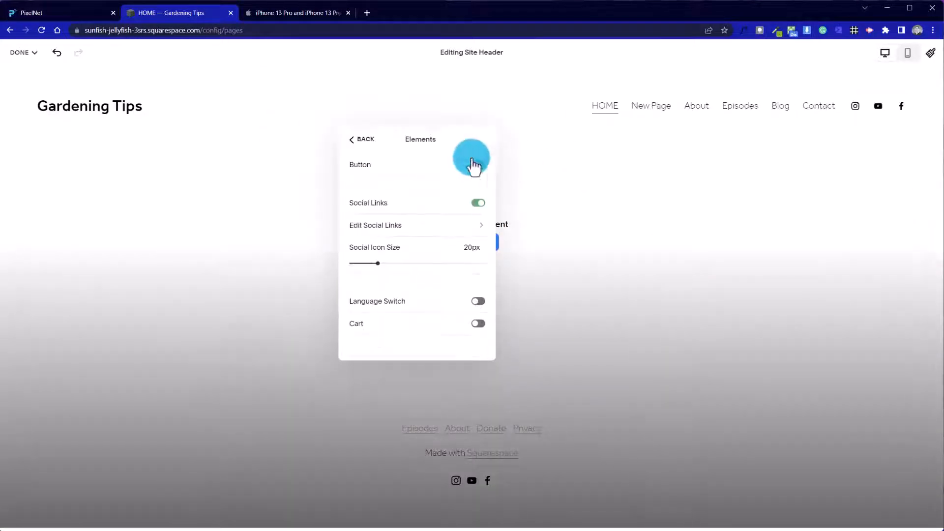
pyautogui.click(381, 117)
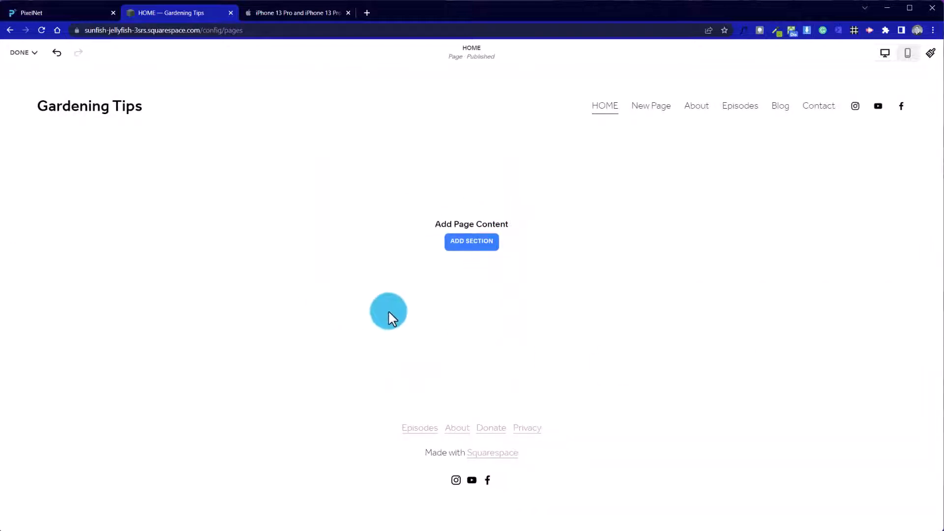
pyautogui.click(45, 54)
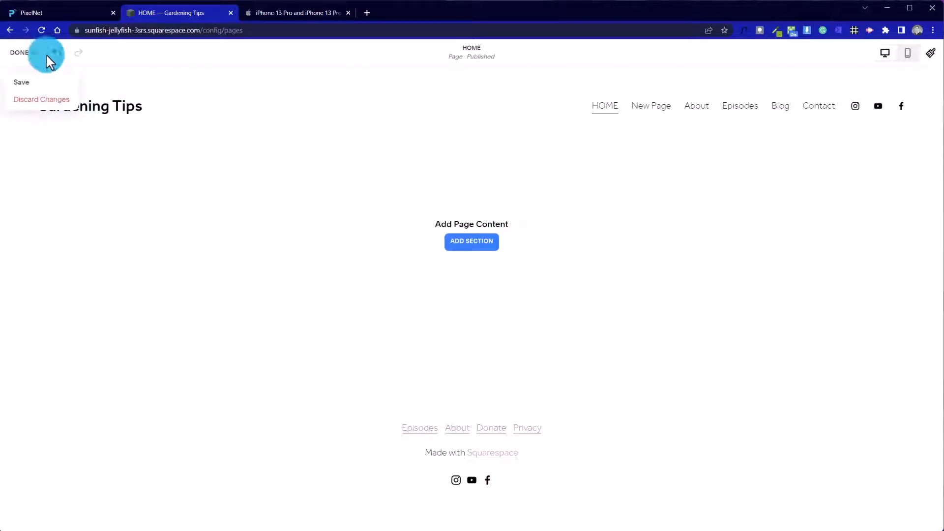
pyautogui.click(39, 84)
# - Open the palette editor in the site's color styles and browse its preset palettes
pyautogui.click(187, 58)
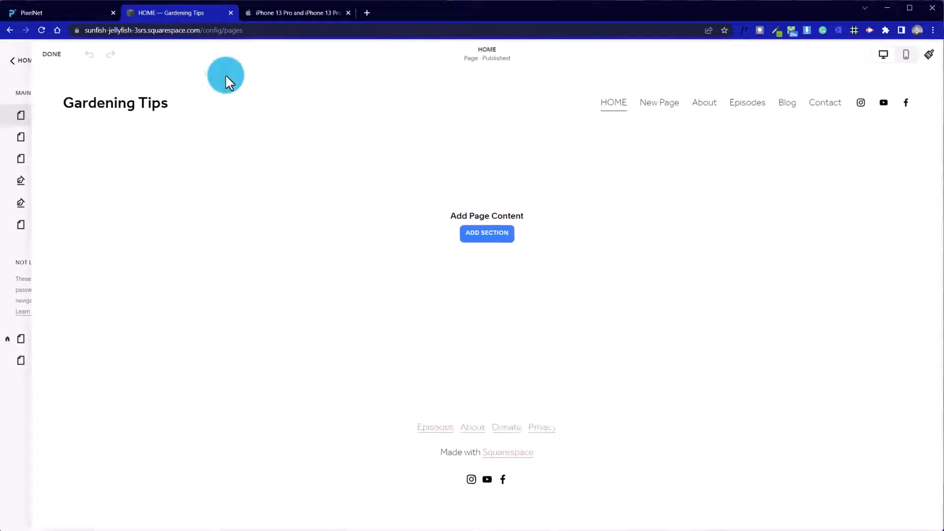
pyautogui.click(929, 54)
pyautogui.click(807, 224)
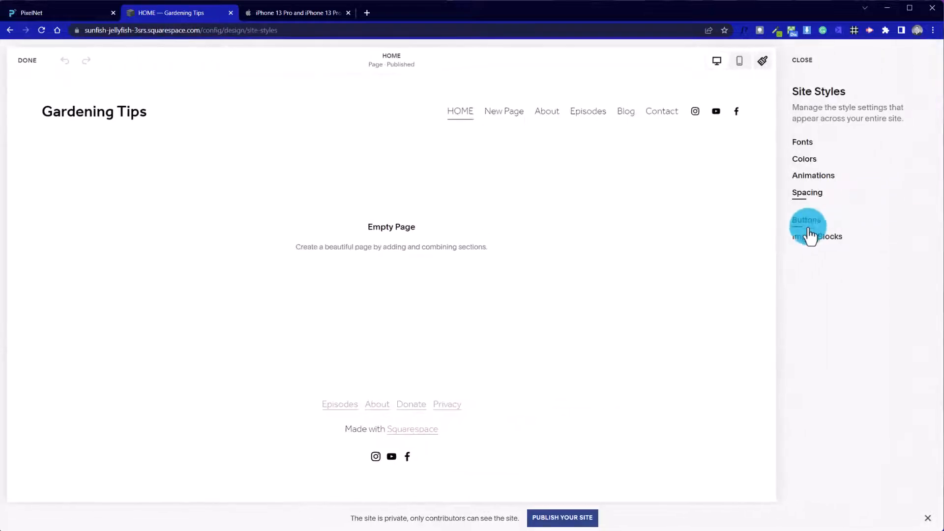
pyautogui.click(808, 159)
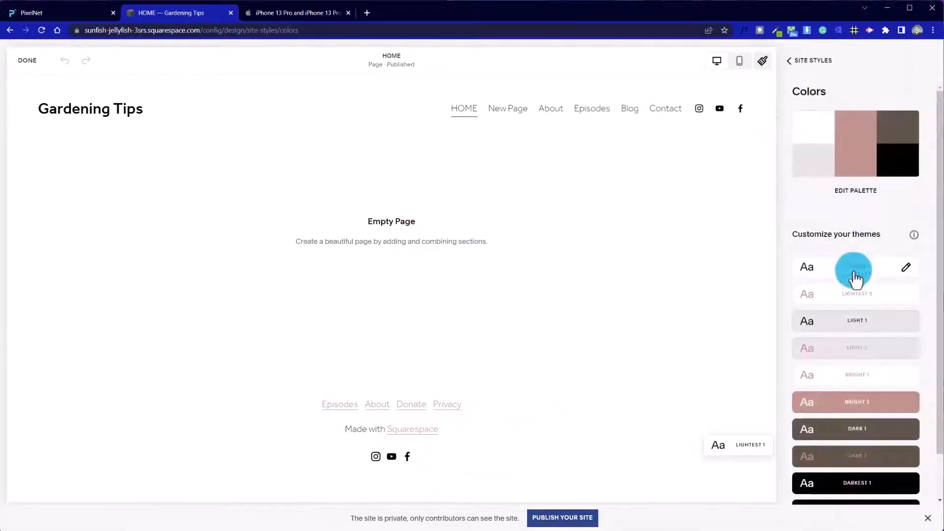
pyautogui.click(860, 145)
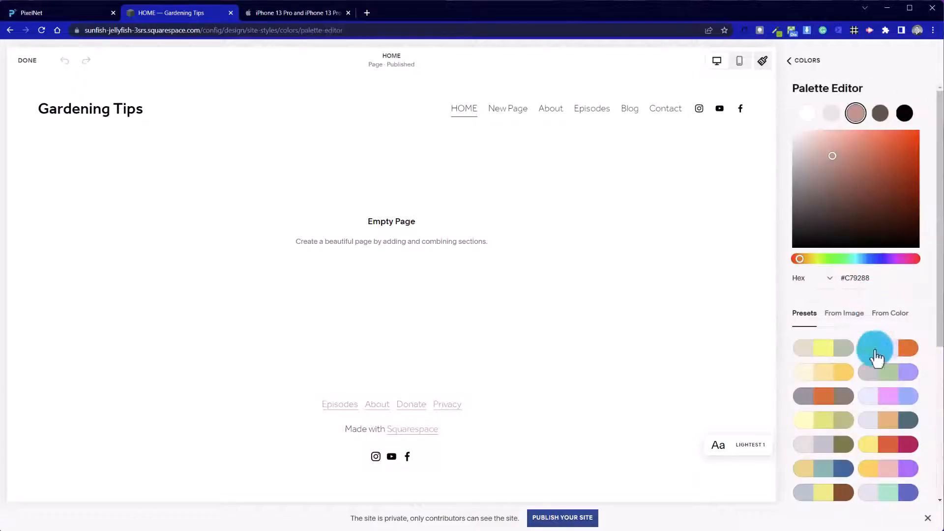
pyautogui.scroll(-5, 868, 430)
pyautogui.scroll(5, 867, 430)
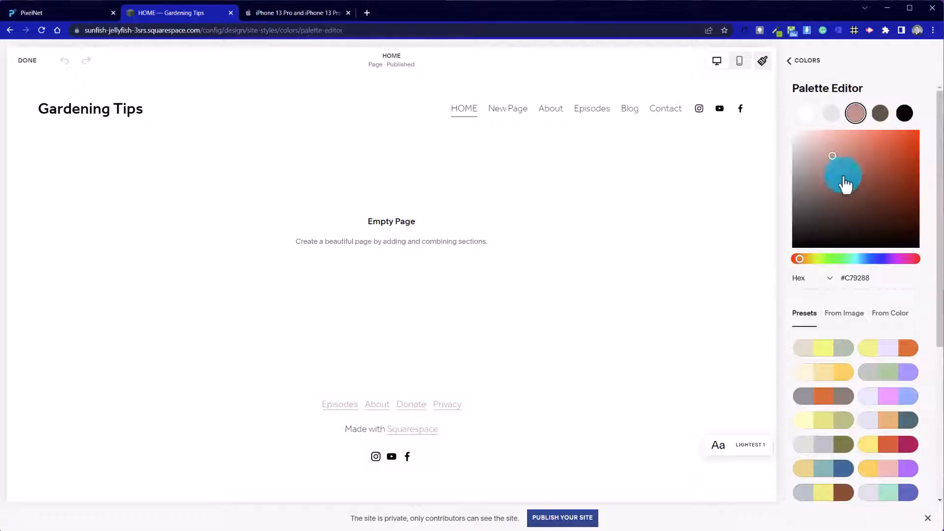
# - Change the palette's pink accent color to green #4EA851 and save the site styles
pyautogui.click(834, 260)
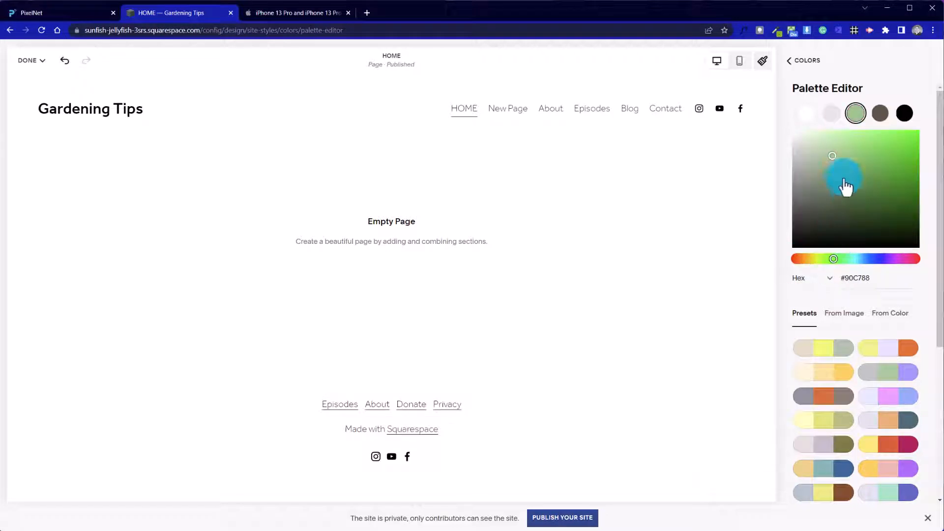
pyautogui.click(838, 259)
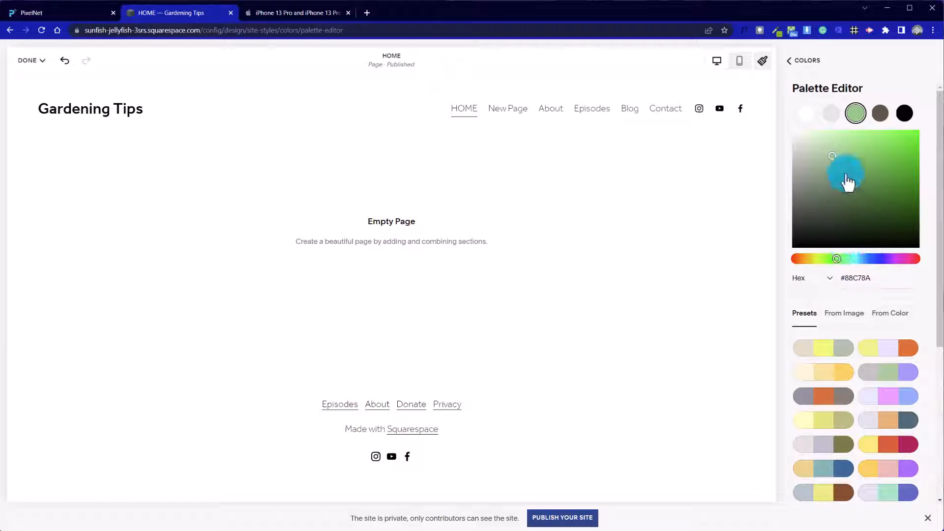
pyautogui.click(861, 178)
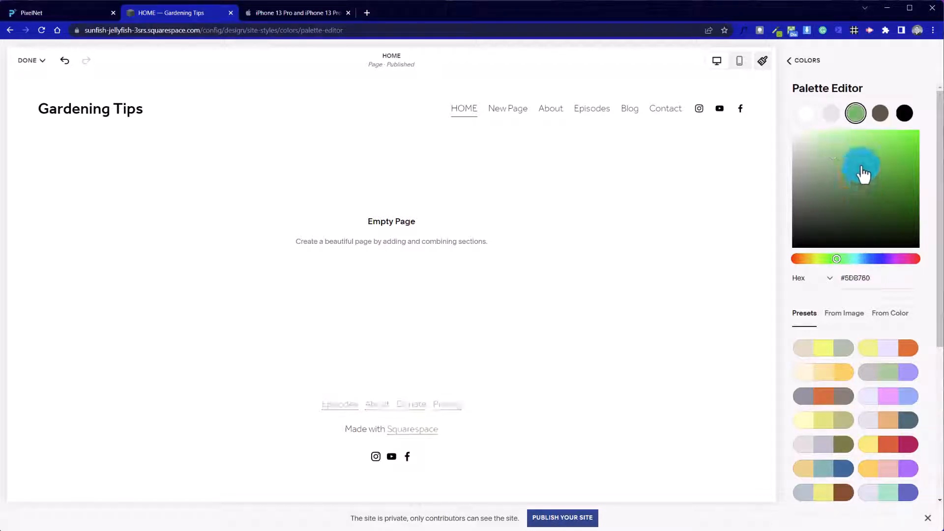
pyautogui.click(873, 177)
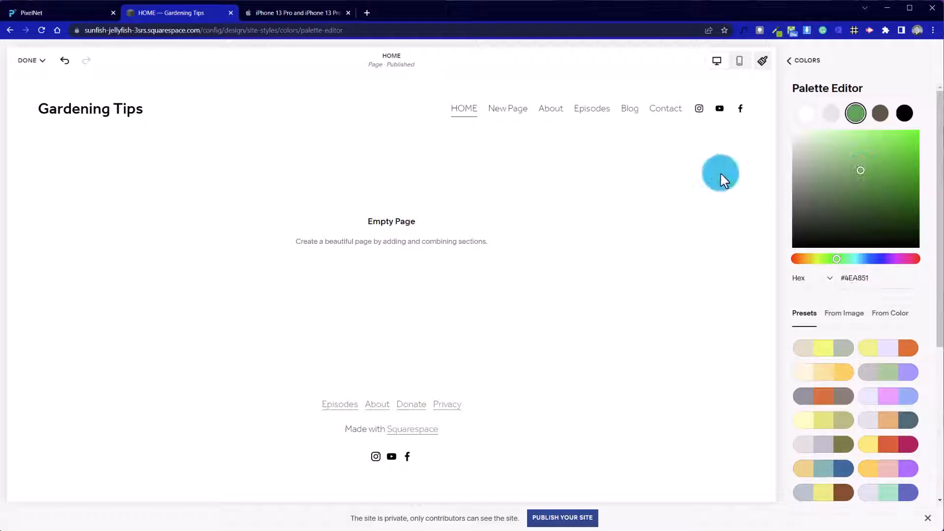
pyautogui.click(33, 63)
pyautogui.click(29, 90)
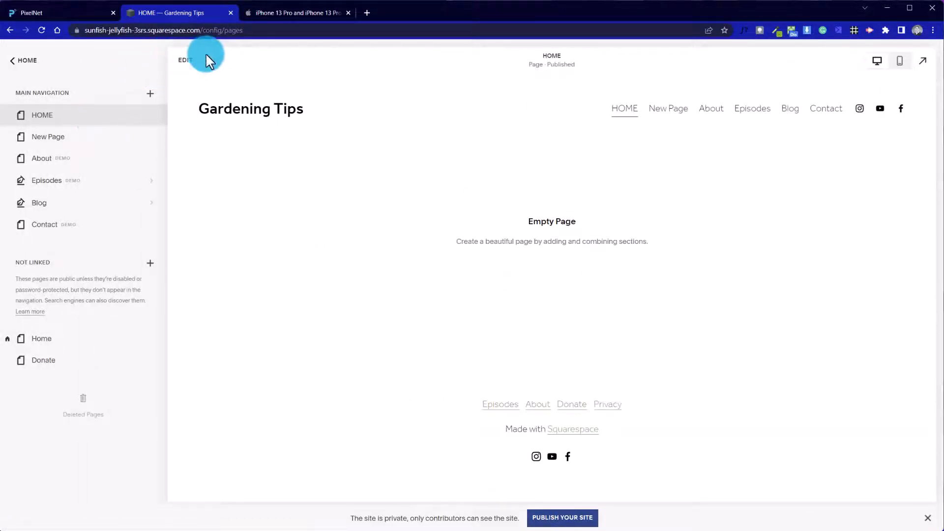
# - Add the Intro section with the "Introduce Your Brand" heading over a mountain banner and a small centered image to the HOME page
pyautogui.click(189, 61)
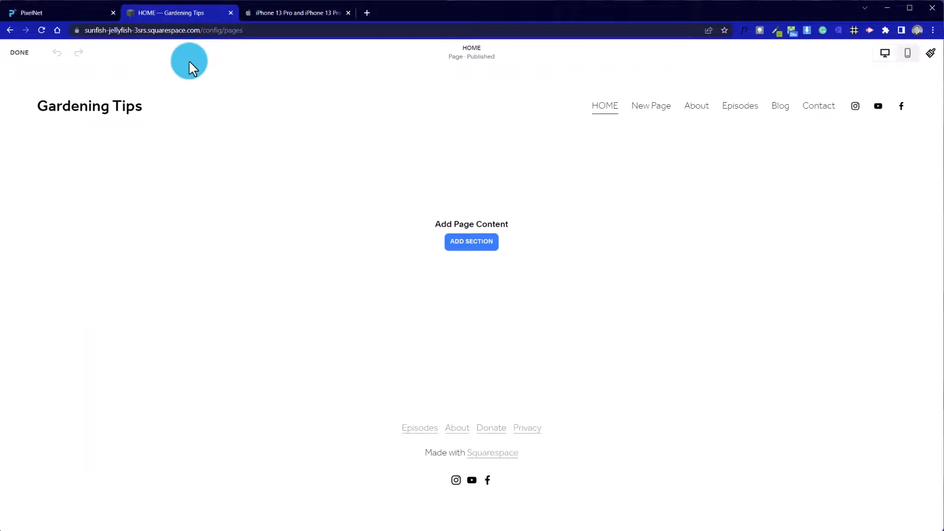
pyautogui.click(494, 243)
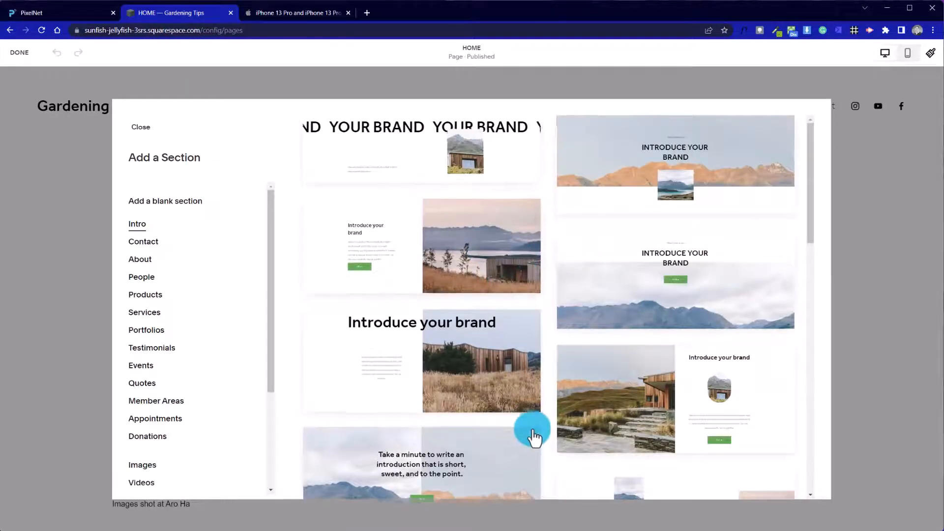
pyautogui.scroll(-3, 531, 431)
pyautogui.scroll(3, 532, 427)
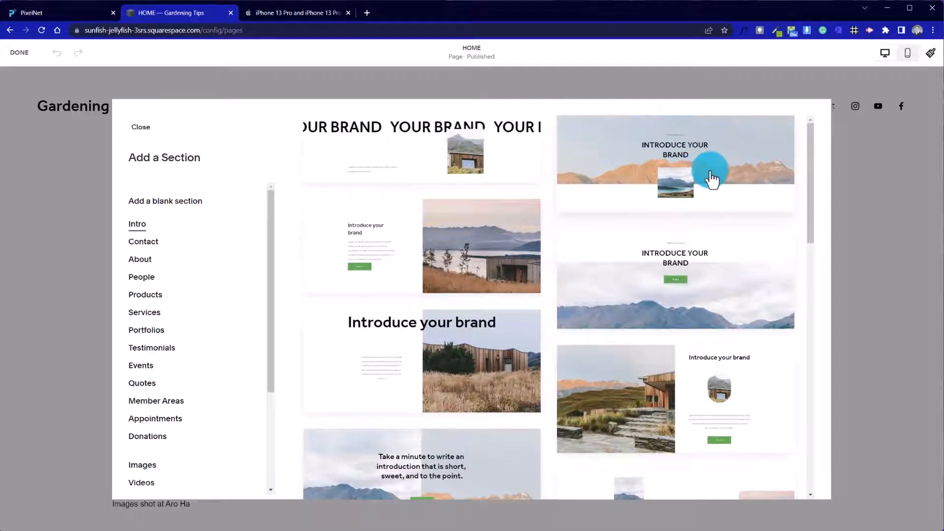
pyautogui.click(711, 179)
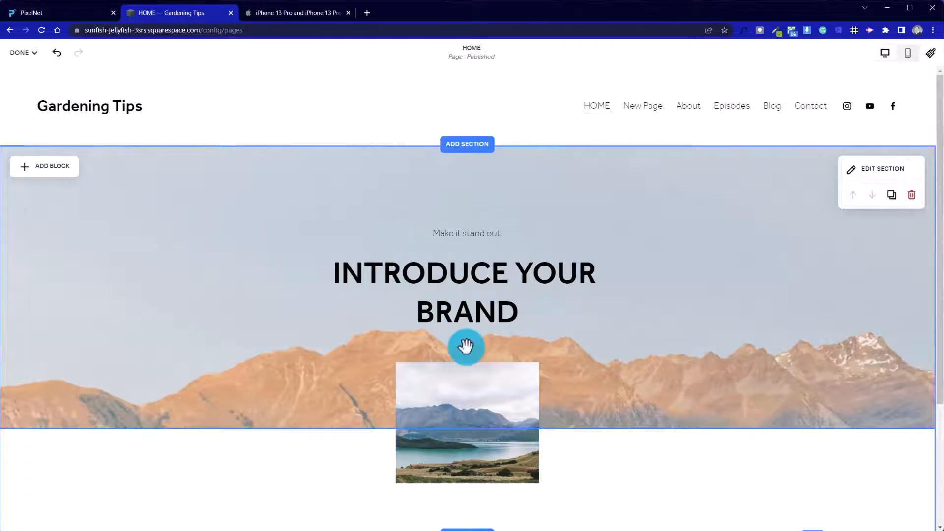
# - Remove the mountain picture from the wide banner image block behind the "Introduce Your Brand" heading
pyautogui.scroll(-3, 464, 343)
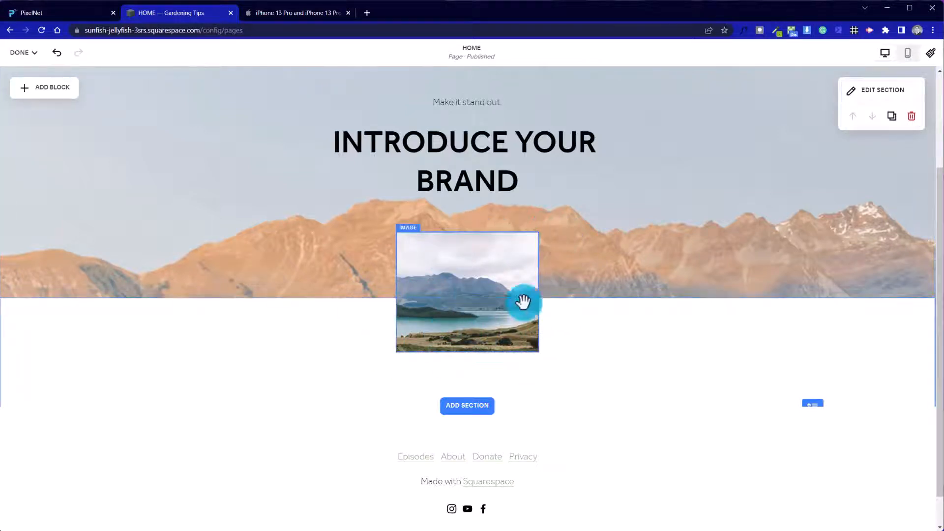
pyautogui.click(249, 170)
pyautogui.scroll(3, 256, 209)
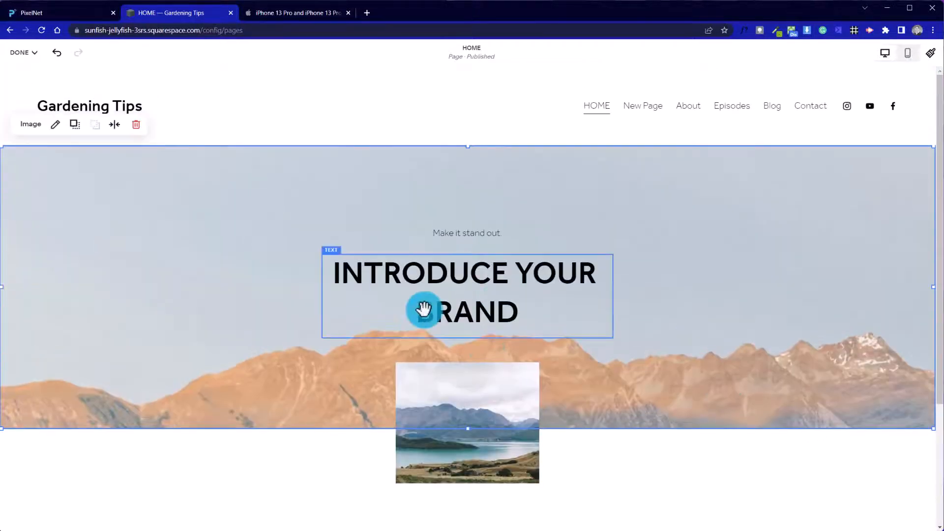
pyautogui.scroll(-3, 424, 310)
pyautogui.scroll(-1, 337, 226)
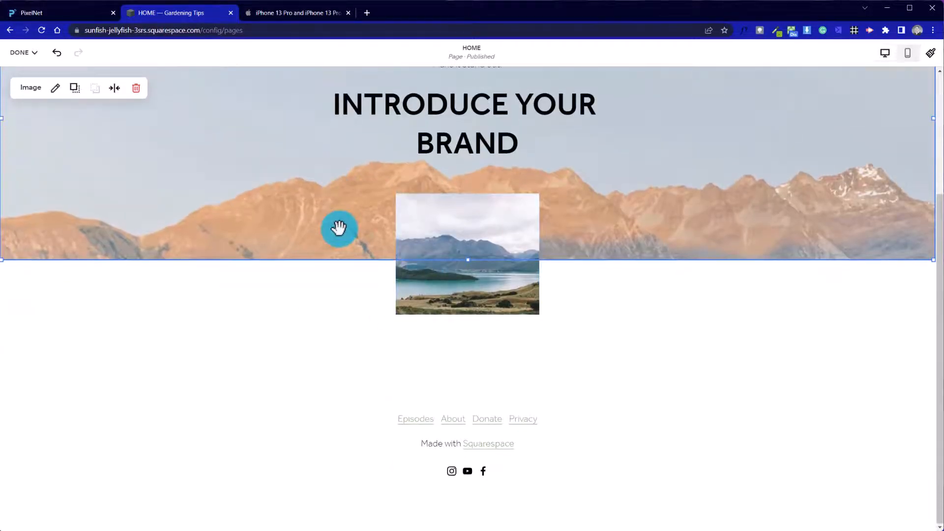
pyautogui.scroll(4, 337, 229)
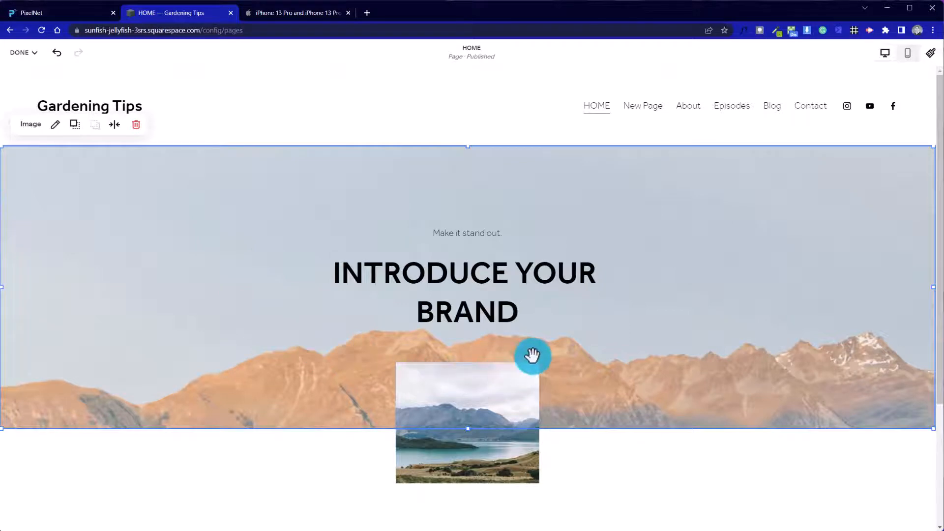
pyautogui.scroll(-3, 533, 354)
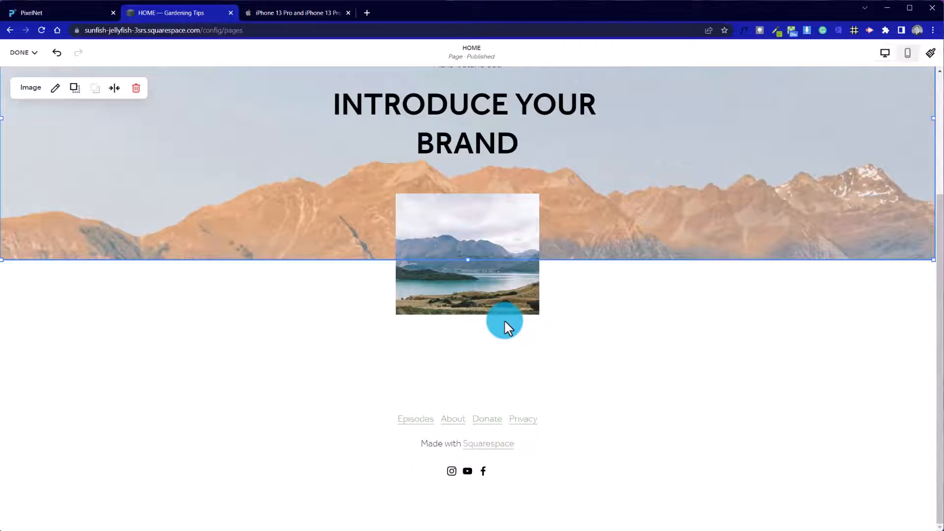
pyautogui.scroll(3, 543, 311)
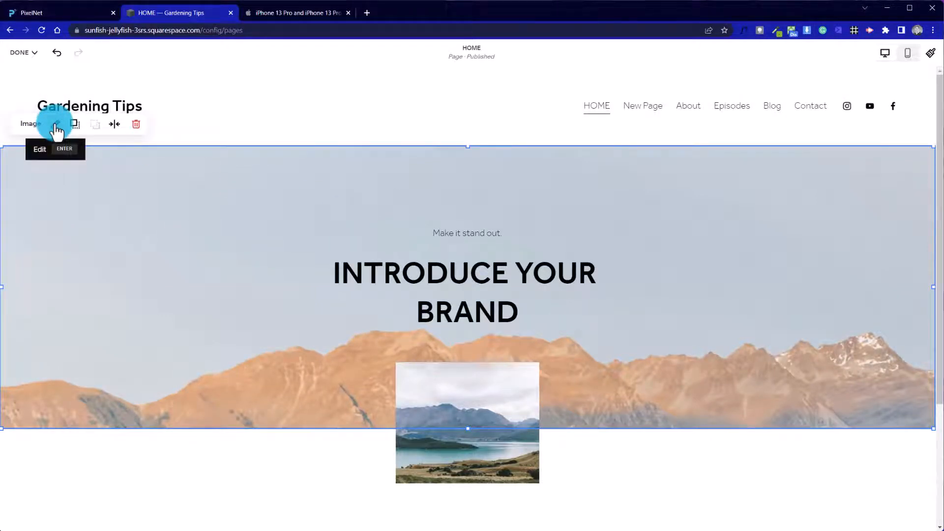
pyautogui.click(56, 125)
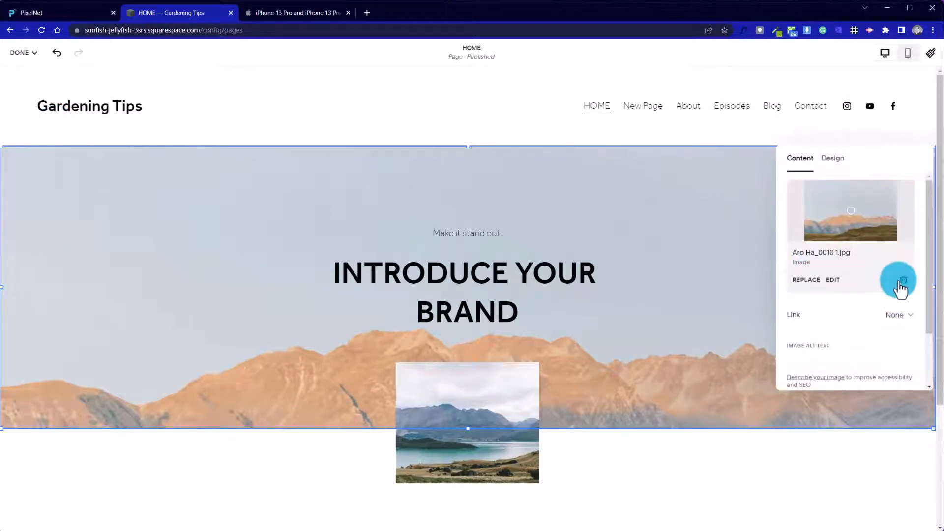
pyautogui.click(902, 281)
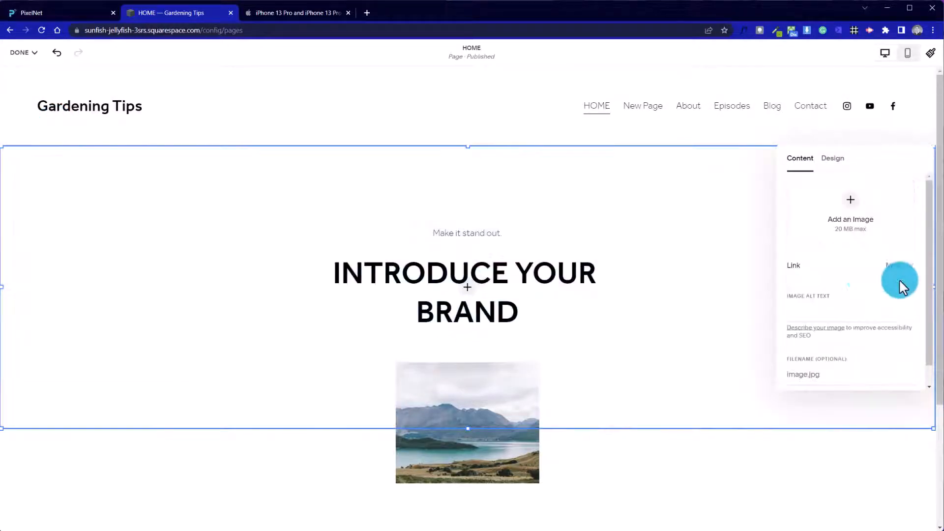
# - Search the free stock images for "garden" and add the flower-lined path under green arches to the empty banner image block
pyautogui.click(863, 214)
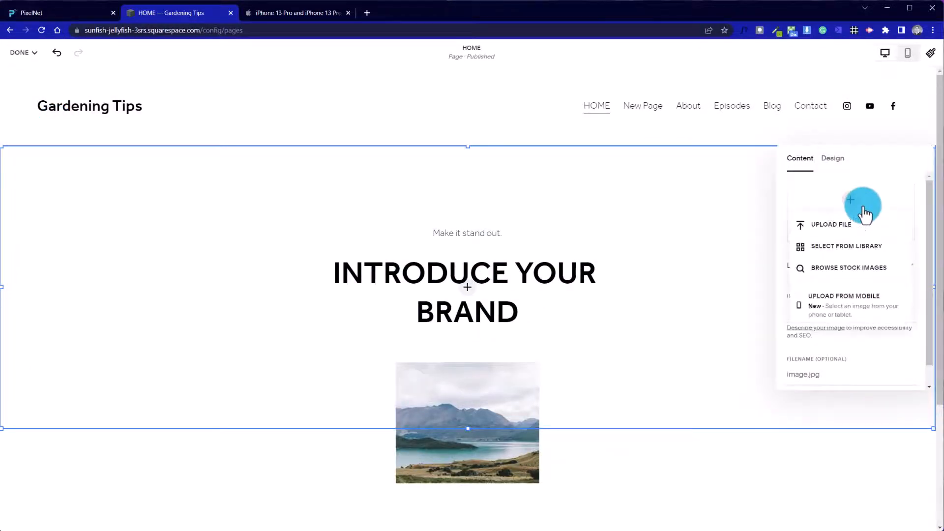
pyautogui.click(875, 268)
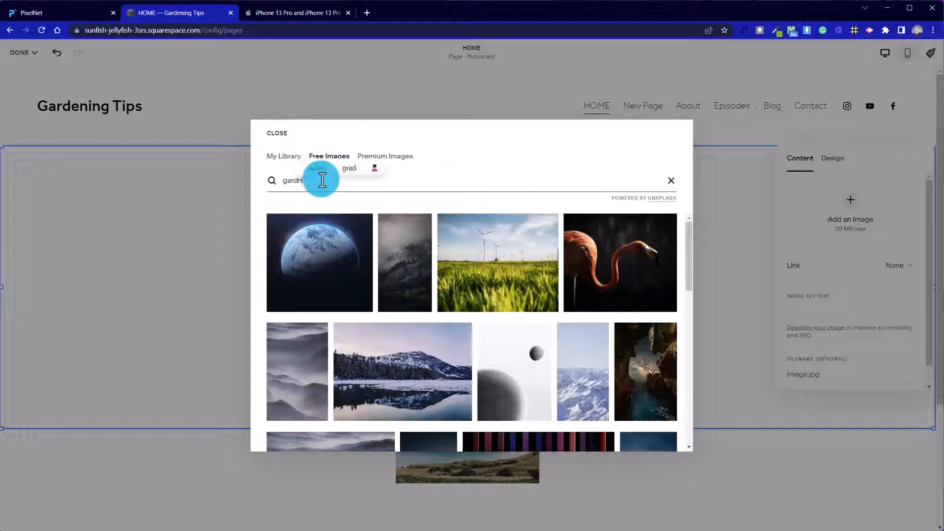
pyautogui.write('garden')
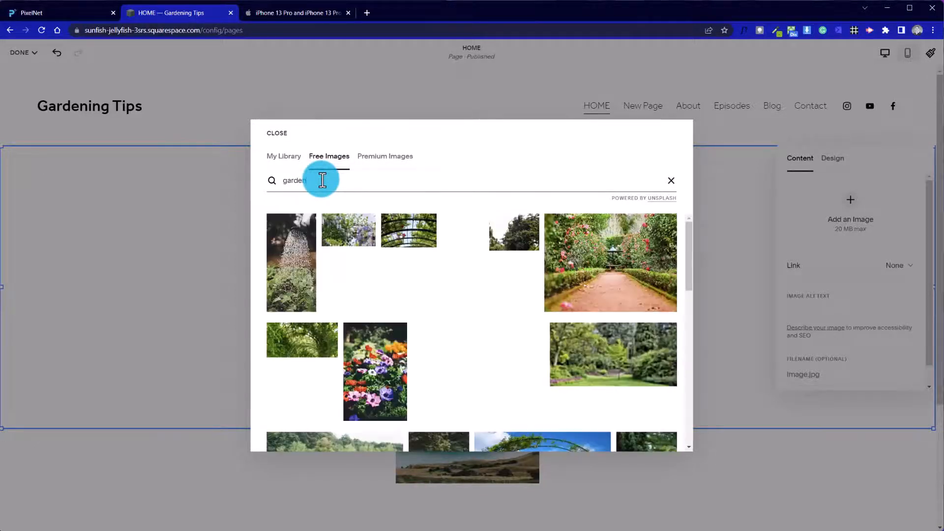
pyautogui.scroll(-2, 633, 344)
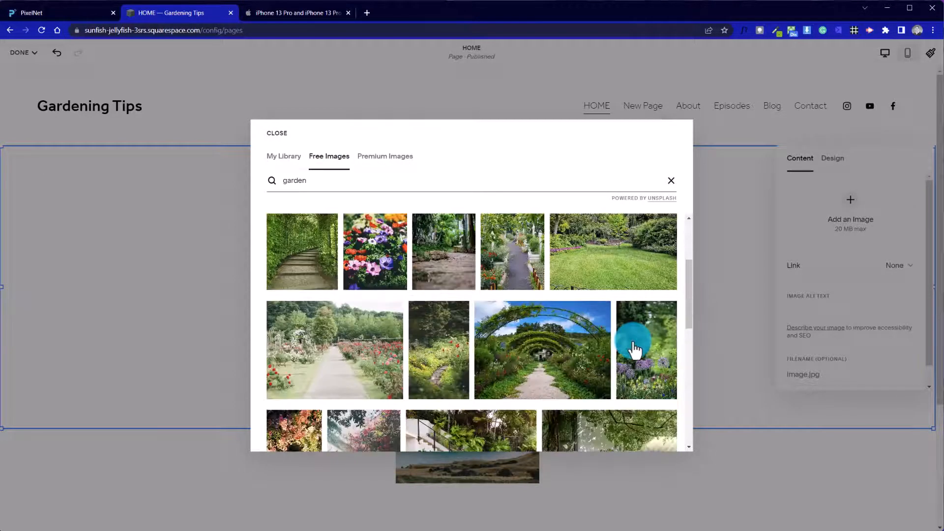
pyautogui.scroll(-2, 516, 366)
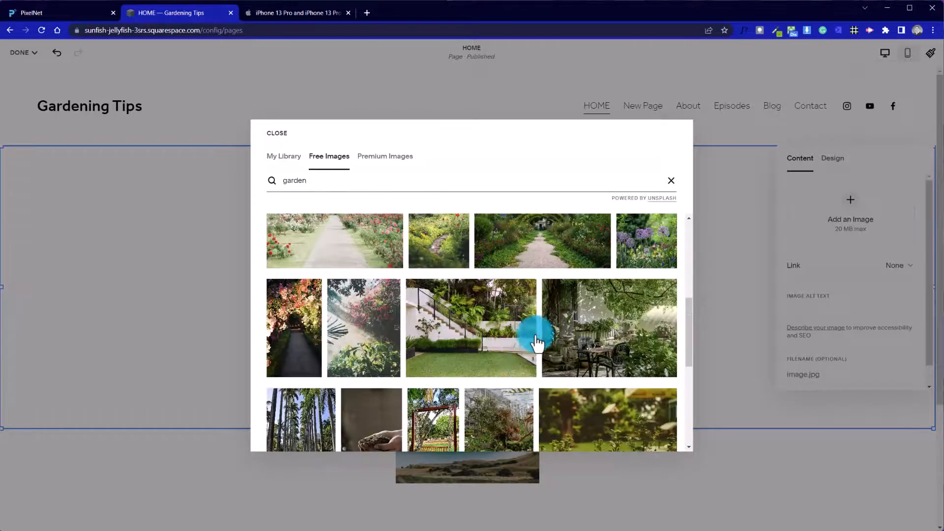
pyautogui.scroll(2, 537, 332)
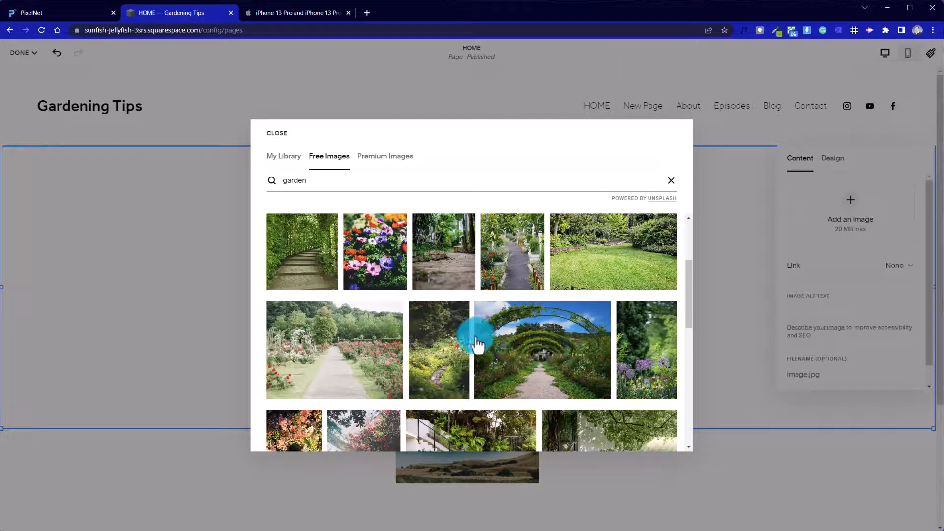
pyautogui.click(548, 360)
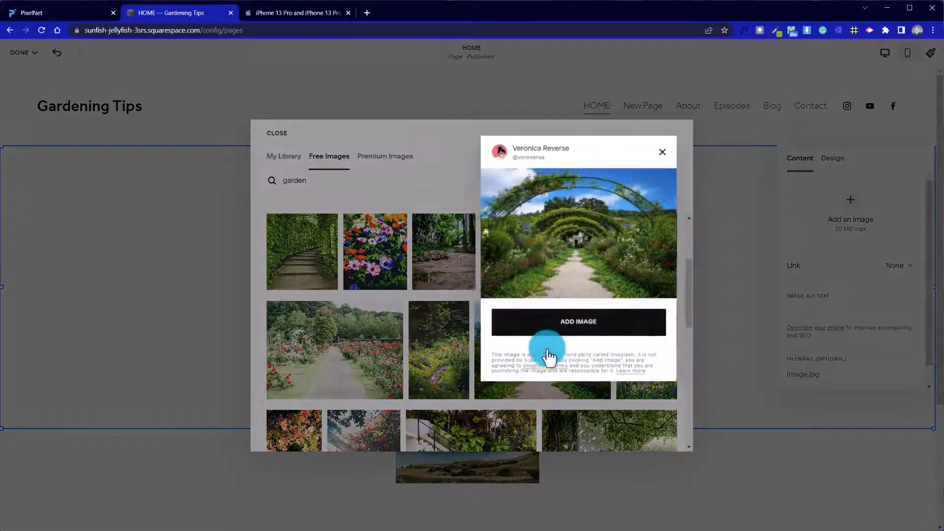
pyautogui.click(577, 322)
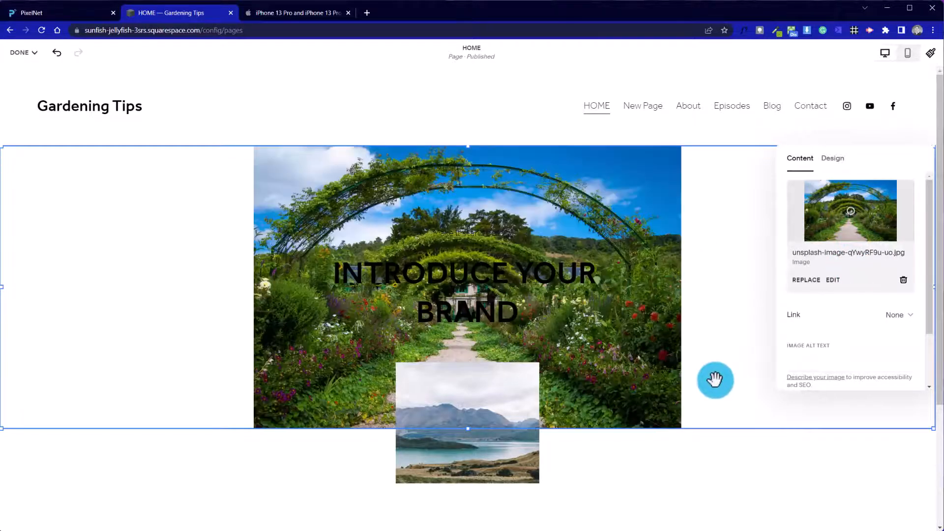
# - Set the garden banner image's design to Fill so that it spans the full width of its block
pyautogui.scroll(-2, 867, 281)
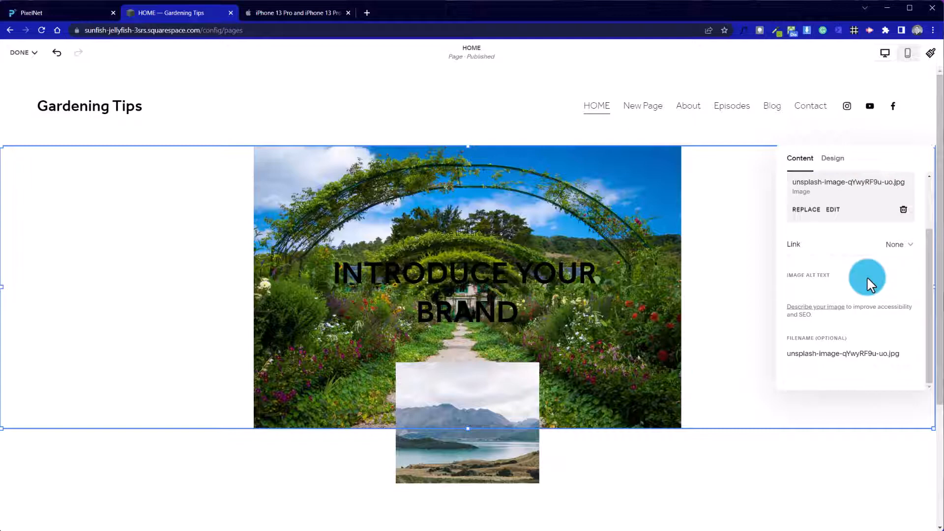
pyautogui.scroll(2, 866, 276)
pyautogui.click(836, 157)
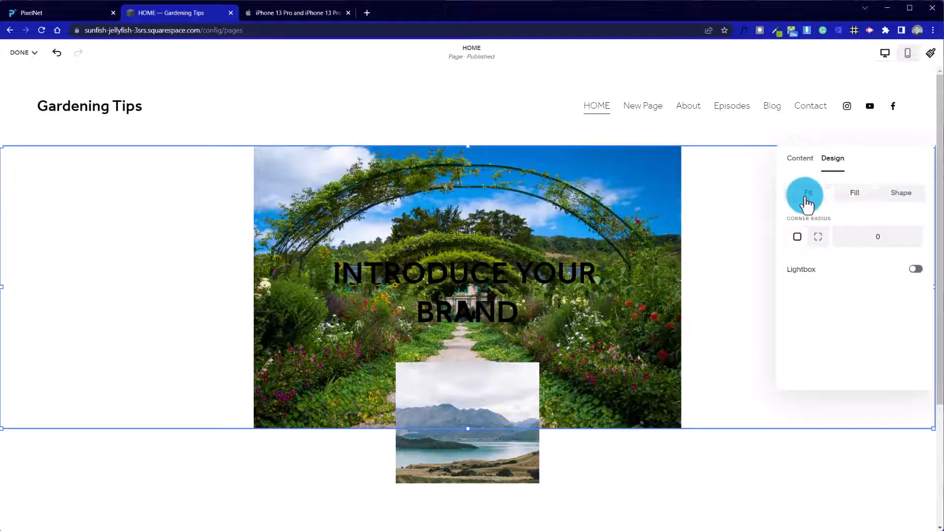
pyautogui.click(861, 199)
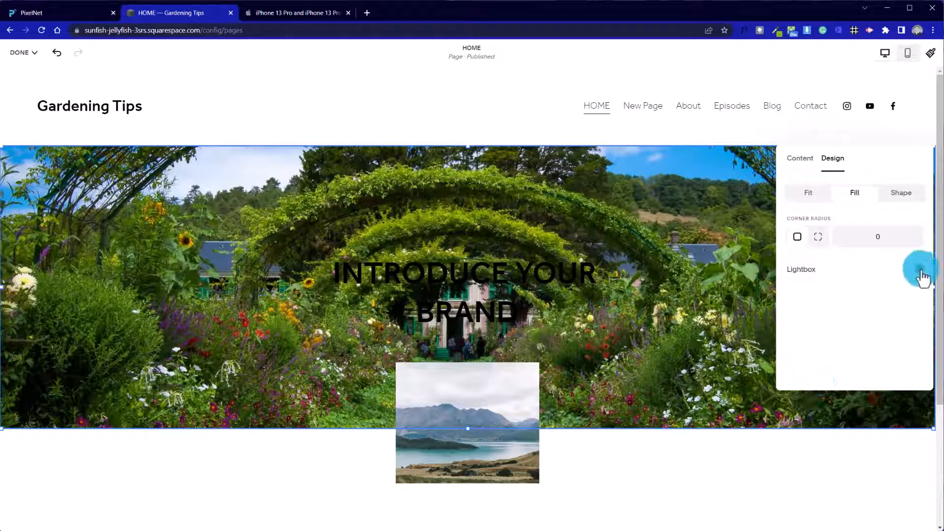
pyautogui.click(822, 187)
pyautogui.click(880, 256)
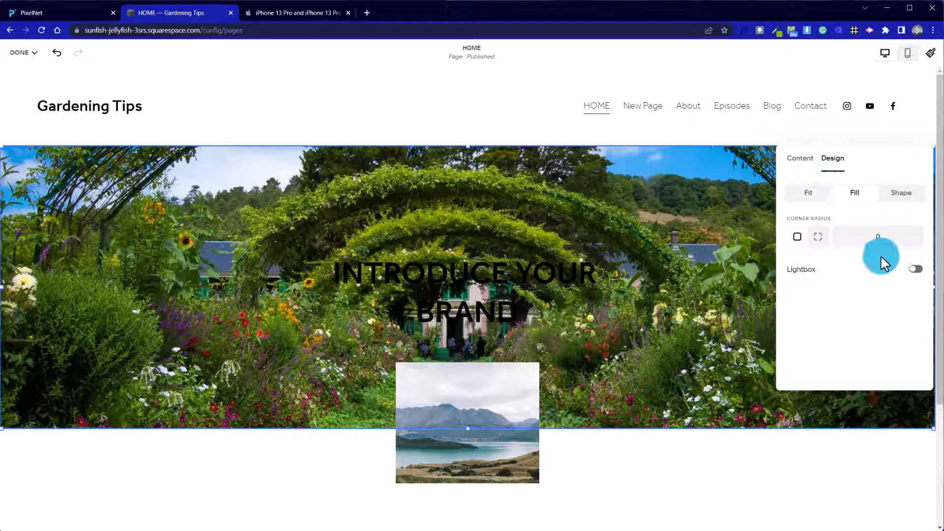
# - Review the banner image's content settings, then save the HOME page and exit editing
pyautogui.click(801, 161)
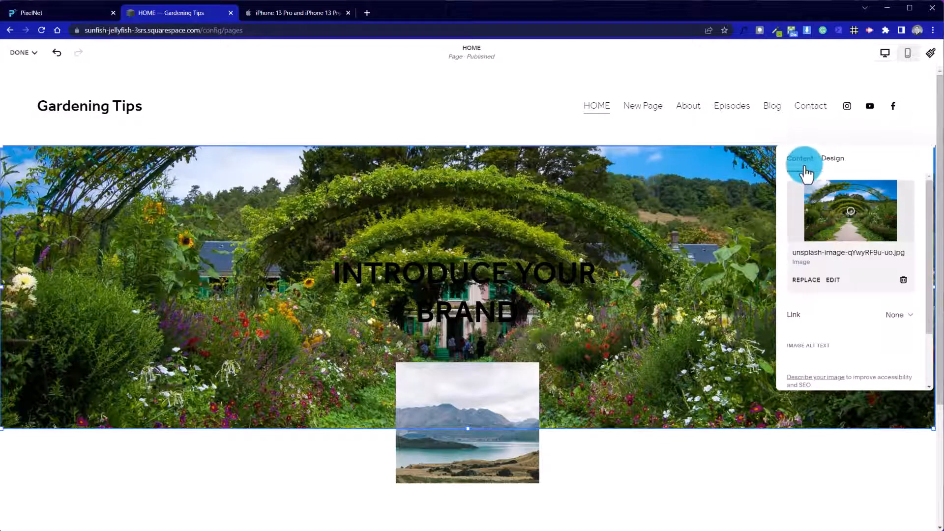
pyautogui.scroll(-2, 855, 282)
pyautogui.scroll(2, 855, 283)
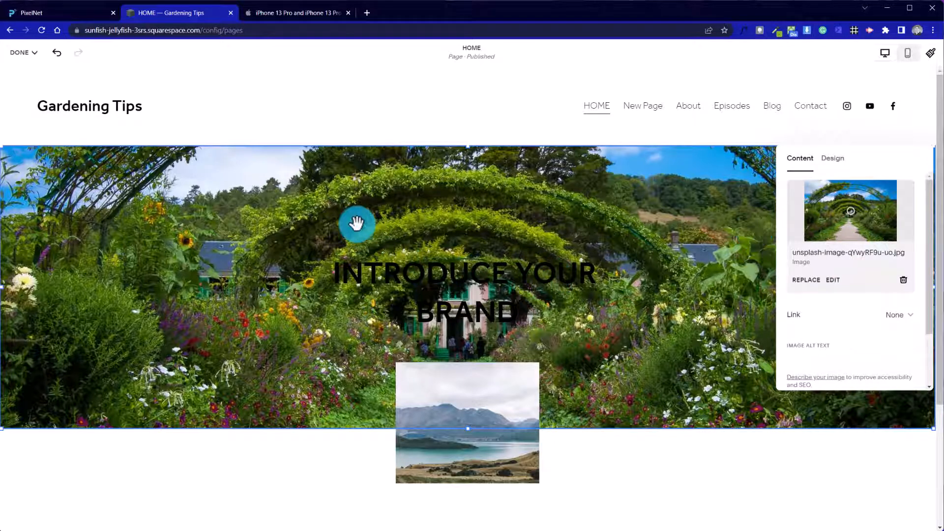
pyautogui.click(22, 52)
pyautogui.click(25, 82)
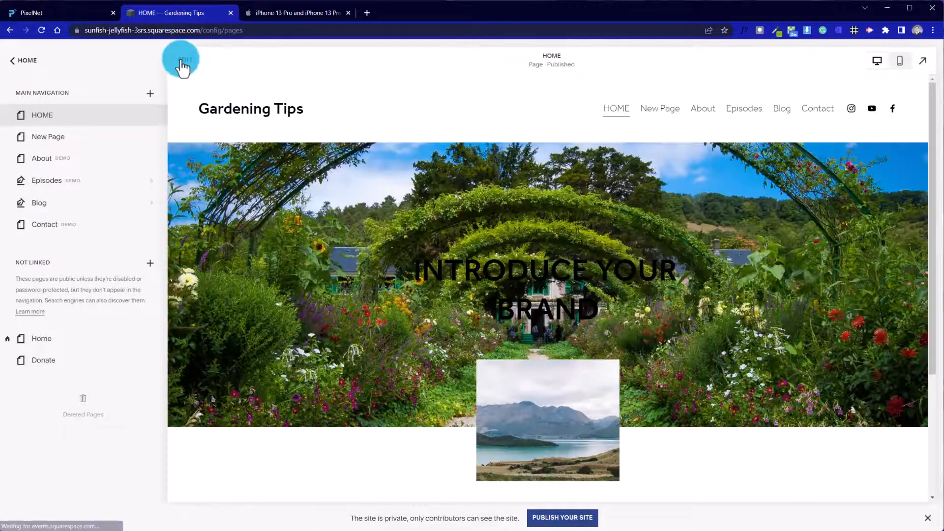
# - Reopen the HOME page for editing and bring up the intro section's color themes
pyautogui.click(185, 60)
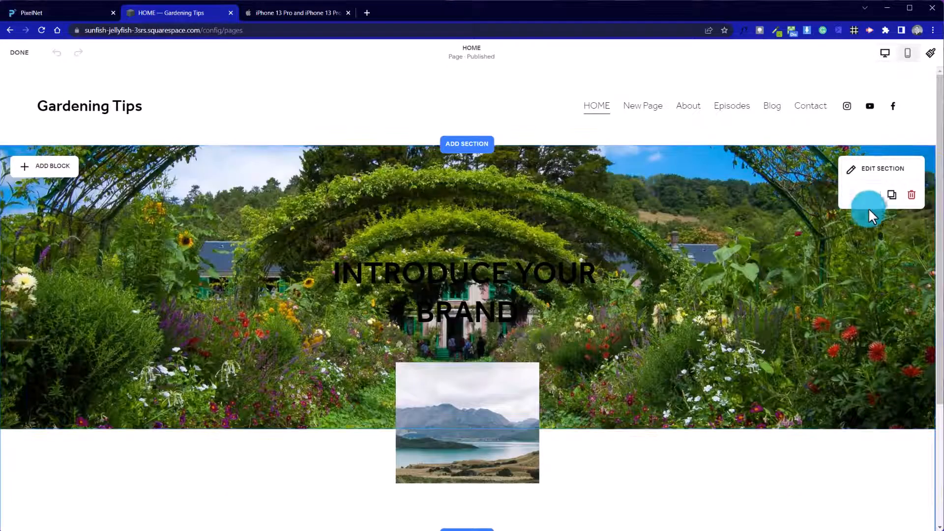
pyautogui.click(851, 171)
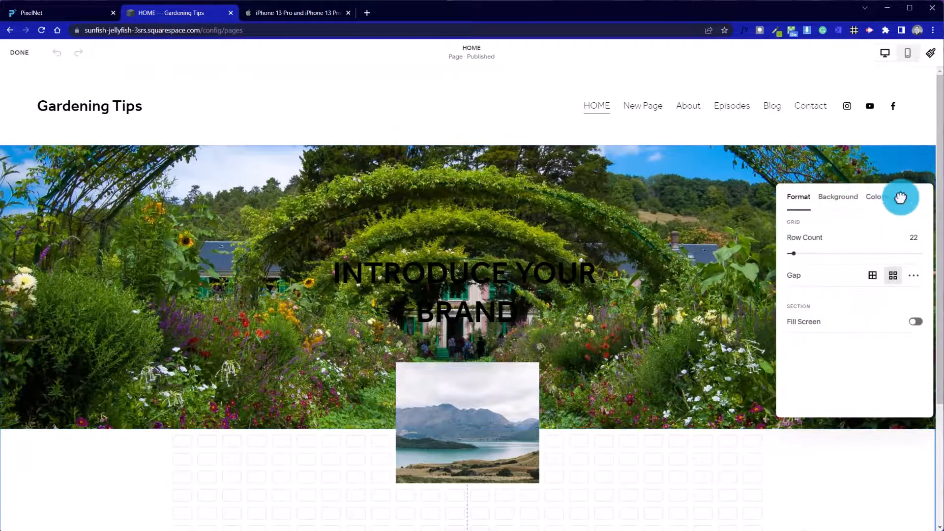
pyautogui.moveTo(901, 196); pyautogui.dragTo(748, 165)
pyautogui.click(742, 172)
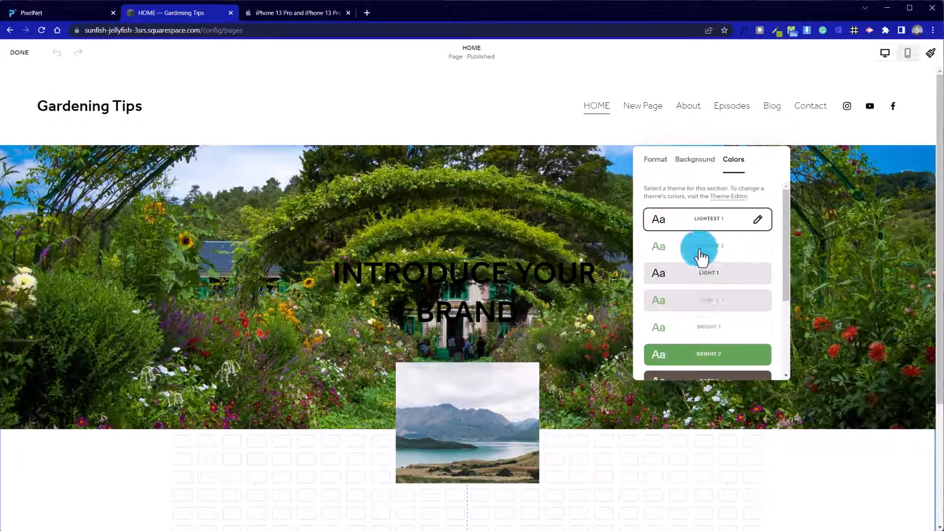
# - Try the Bright 1 and Darkest 1 color themes on the intro section and check the text and background beneath the banner
pyautogui.click(713, 329)
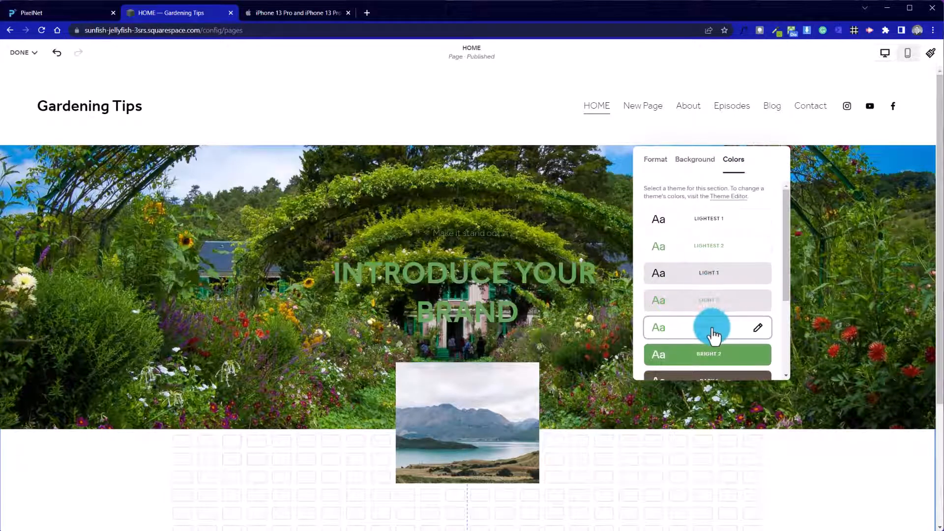
pyautogui.scroll(-3, 713, 329)
pyautogui.scroll(3, 713, 329)
pyautogui.scroll(-3, 713, 329)
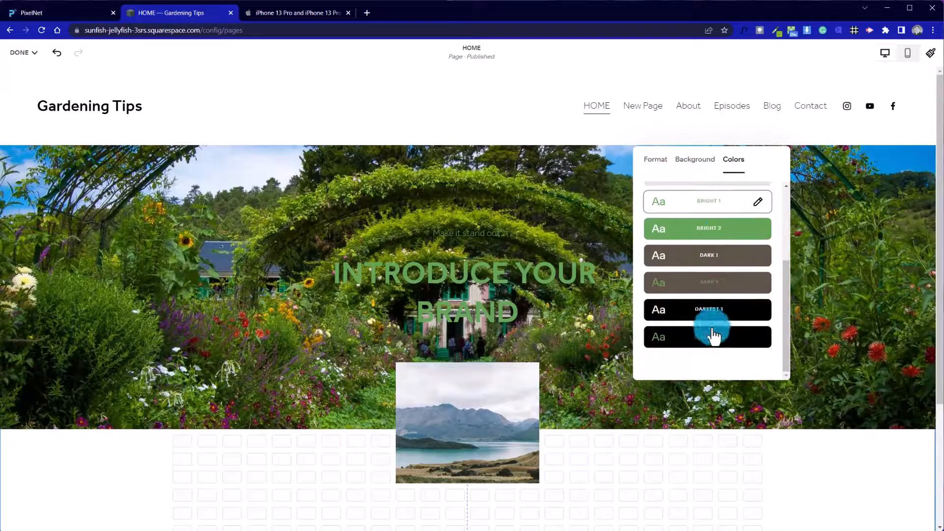
pyautogui.click(712, 309)
pyautogui.scroll(-3, 428, 396)
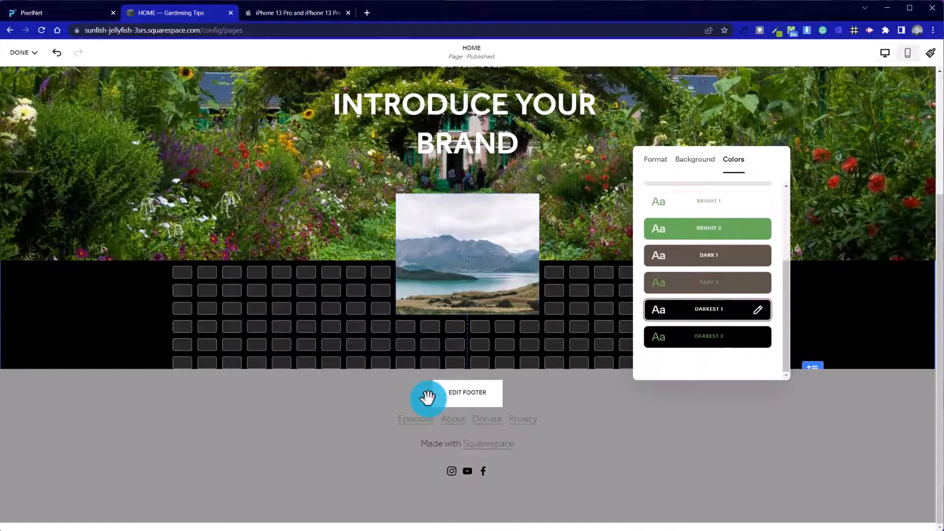
pyautogui.scroll(3, 423, 396)
pyautogui.scroll(-3, 187, 391)
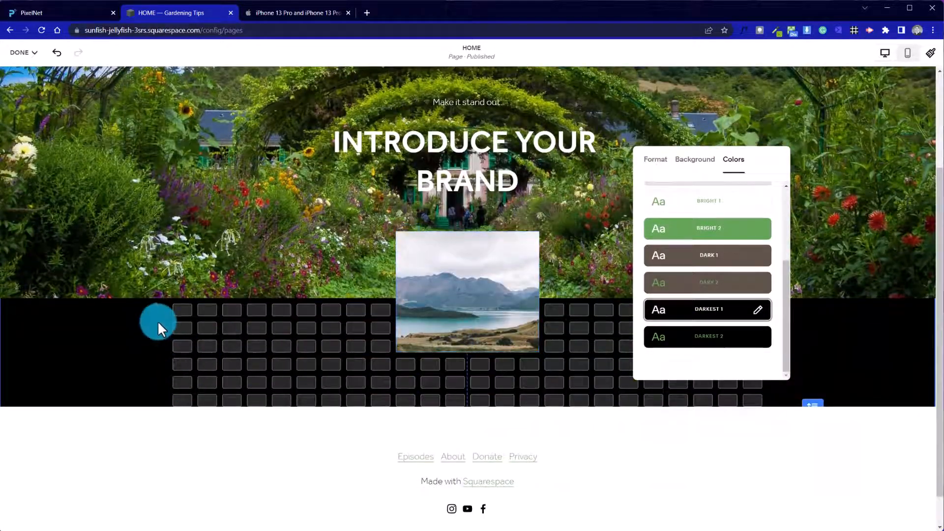
pyautogui.scroll(3, 718, 313)
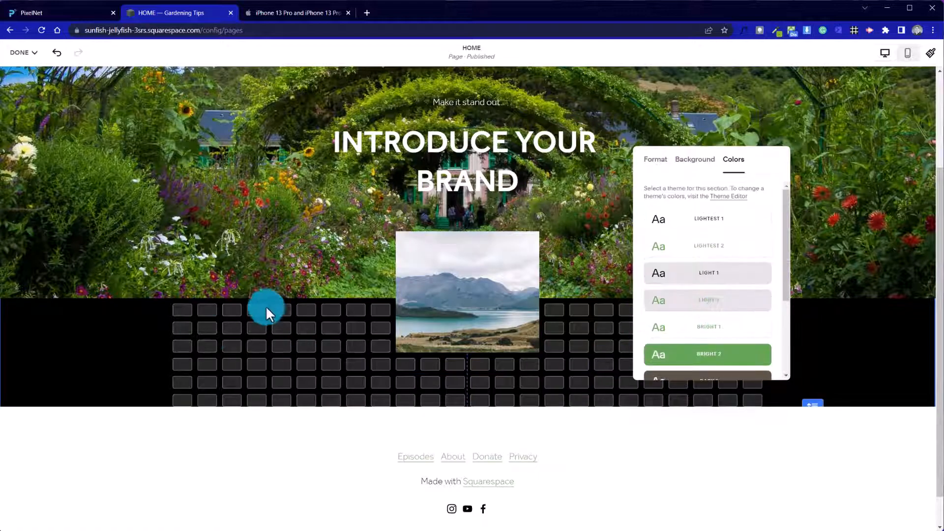
pyautogui.scroll(3, 175, 348)
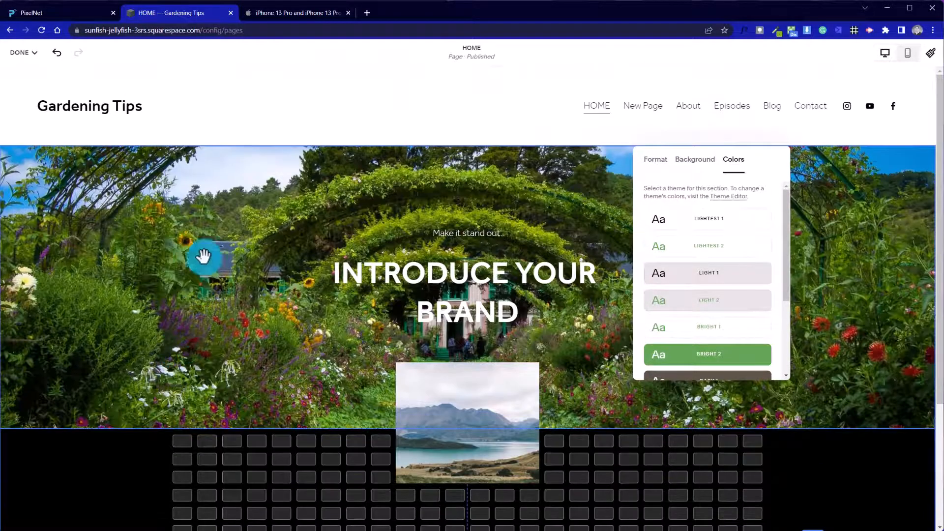
pyautogui.scroll(-3, 178, 441)
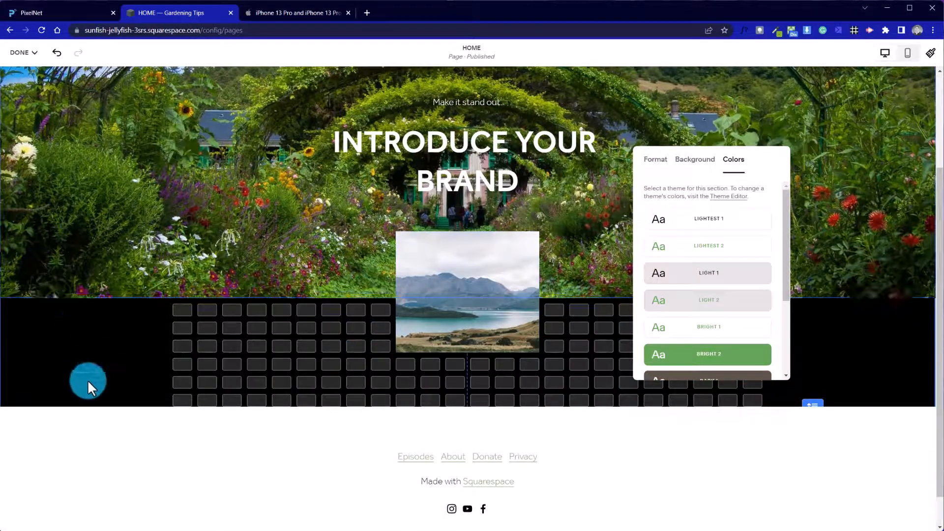
# - Apply the Lightest 2 color theme to the intro section and check it down the page
pyautogui.click(722, 251)
pyautogui.scroll(3, 421, 316)
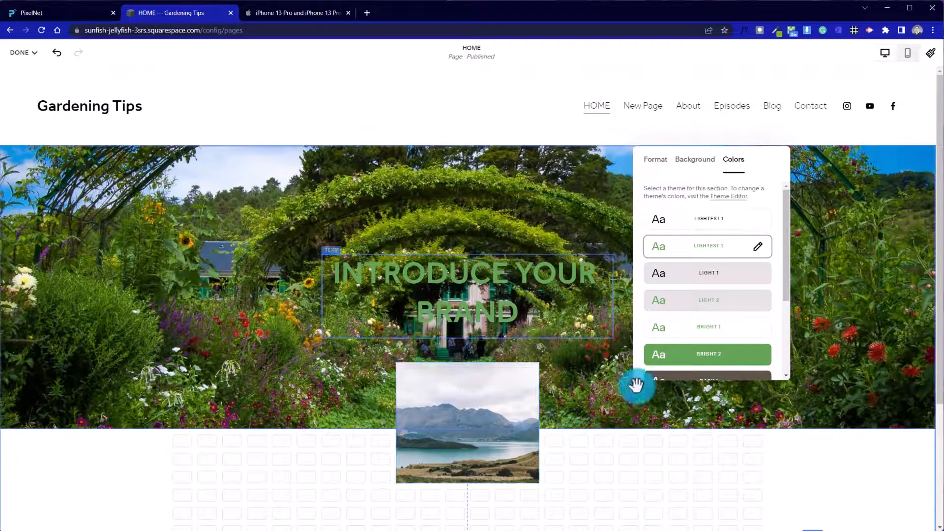
pyautogui.scroll(-3, 717, 314)
pyautogui.scroll(3, 715, 322)
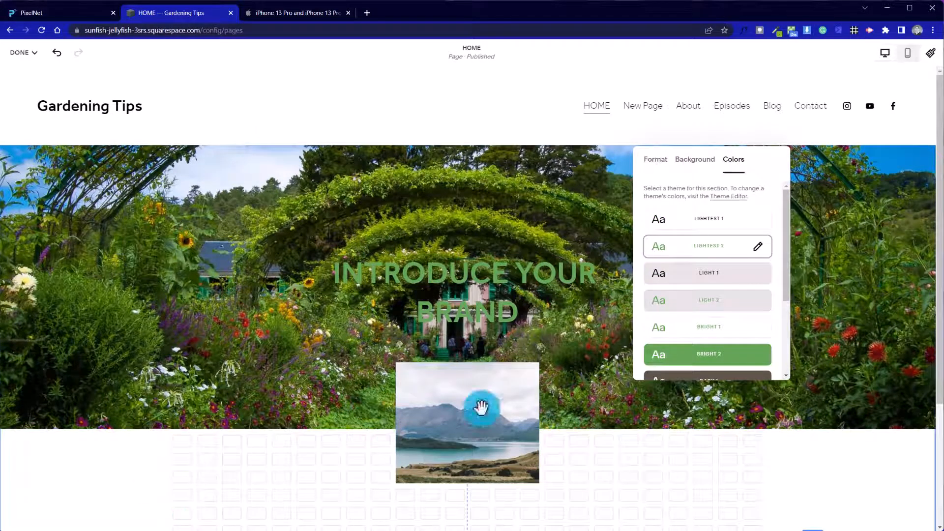
# - Set the intro section's background overlay opacity to 79%
pyautogui.click(656, 159)
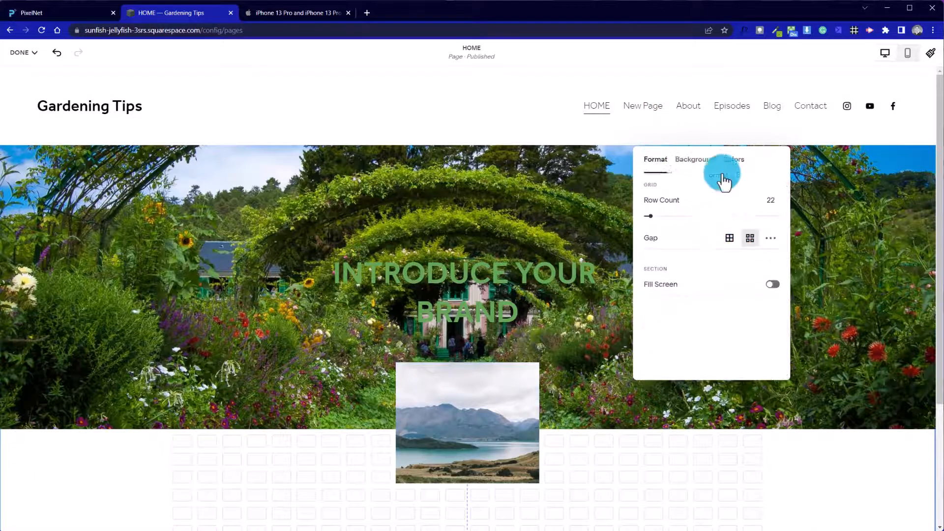
pyautogui.click(705, 162)
pyautogui.scroll(-2, 726, 273)
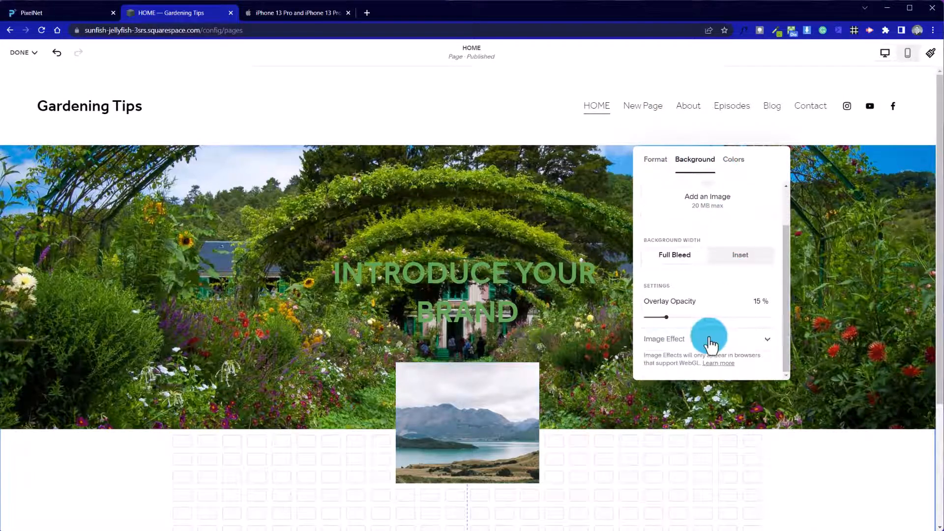
pyautogui.moveTo(667, 320); pyautogui.dragTo(755, 318)
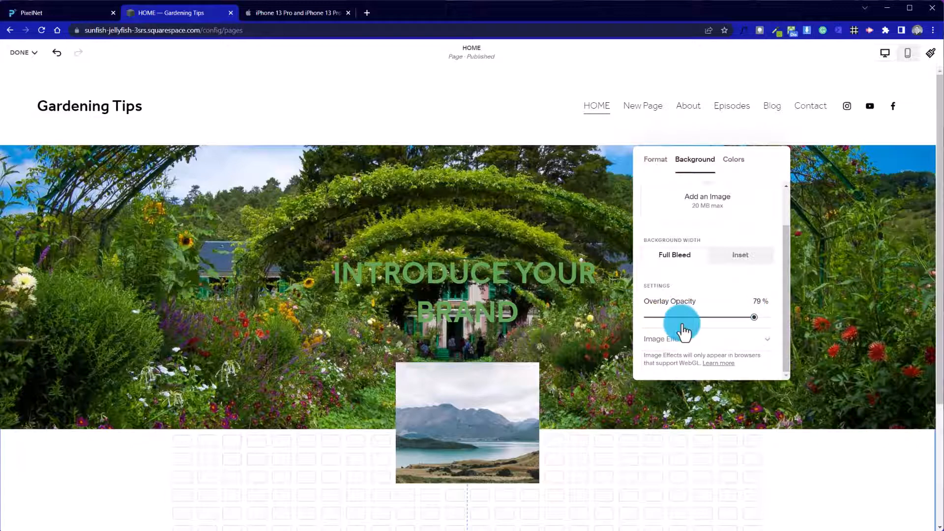
pyautogui.scroll(2, 683, 329)
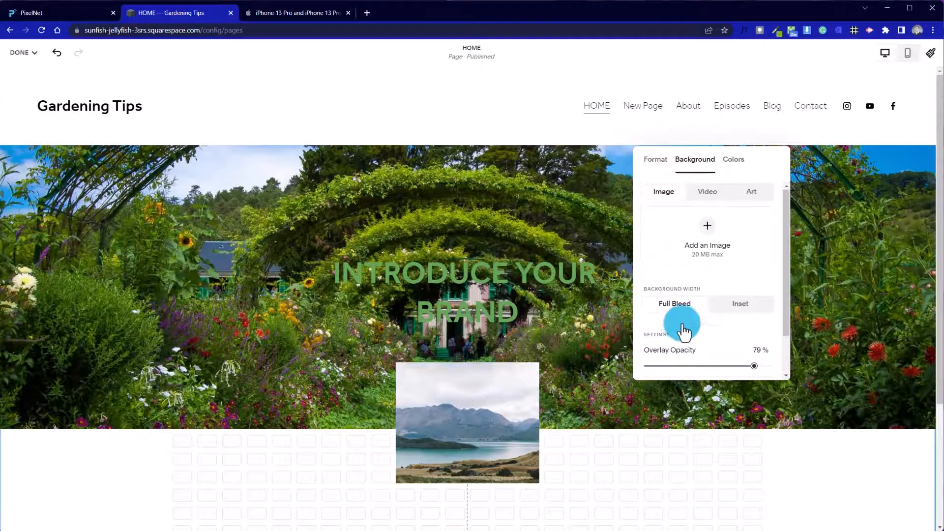
# - Examine the individual color settings of the Lightest 2 theme and return to the Site Styles overview
pyautogui.click(743, 160)
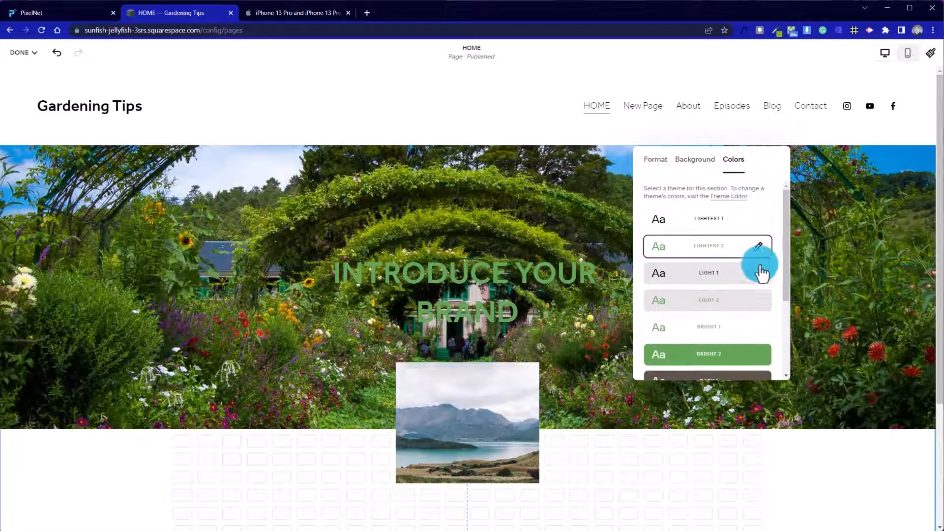
pyautogui.click(758, 247)
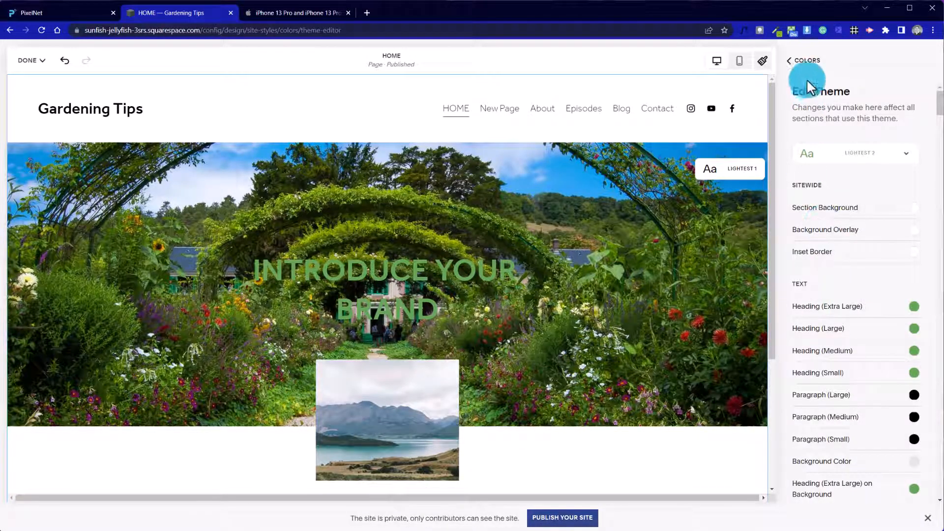
pyautogui.click(806, 61)
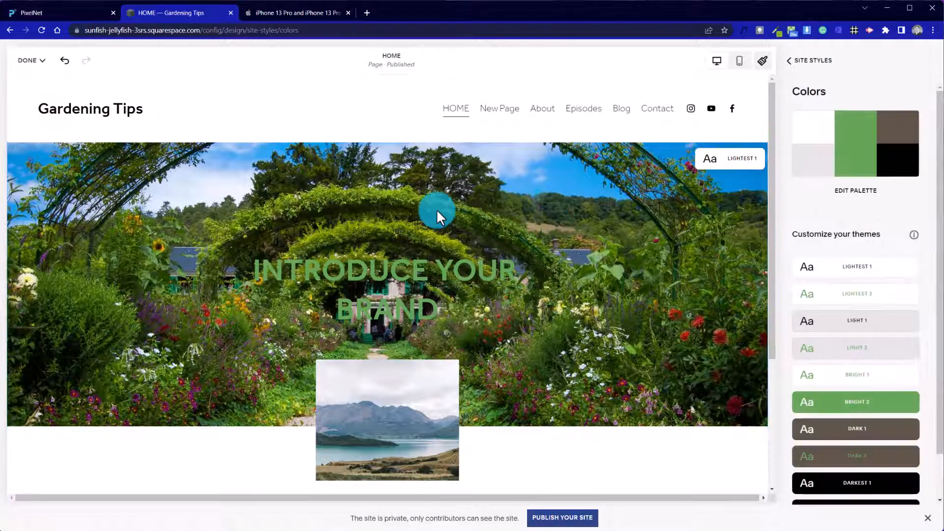
pyautogui.click(810, 61)
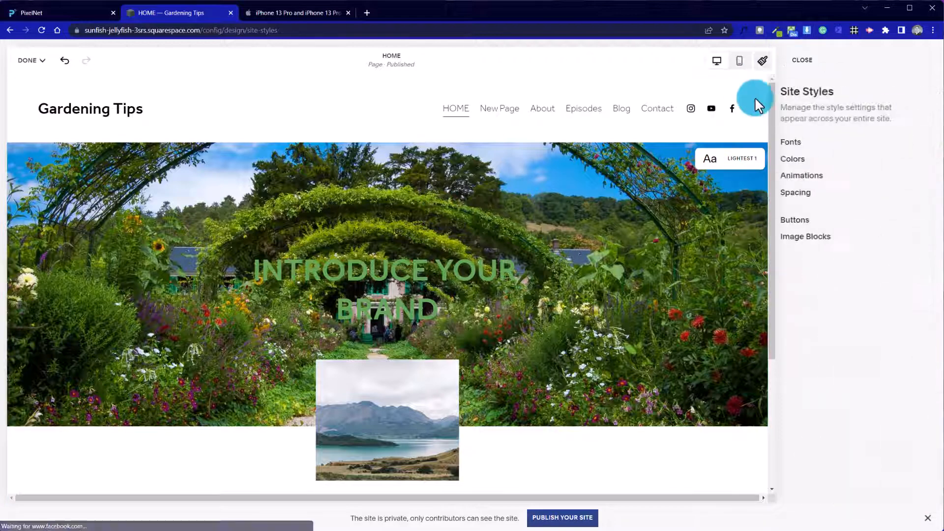
# - Close the site styles and recolor the entire "INTRODUCE YOUR BRAND" banner heading with the palette's white
pyautogui.click(764, 66)
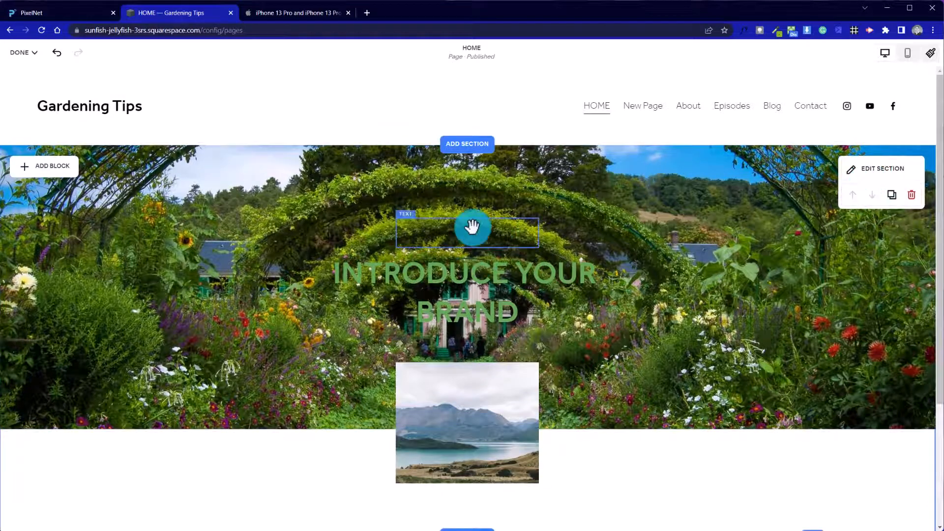
pyautogui.click(470, 227)
pyautogui.click(353, 234)
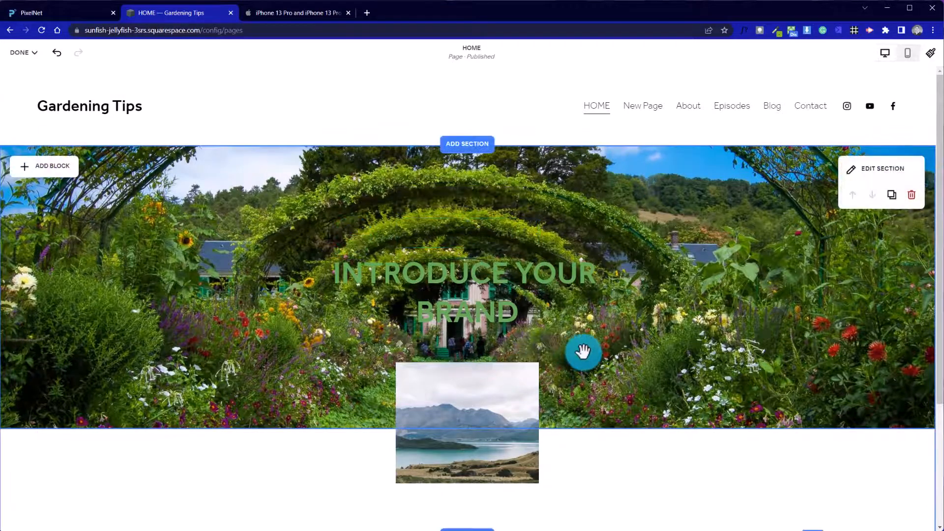
pyautogui.click(460, 313)
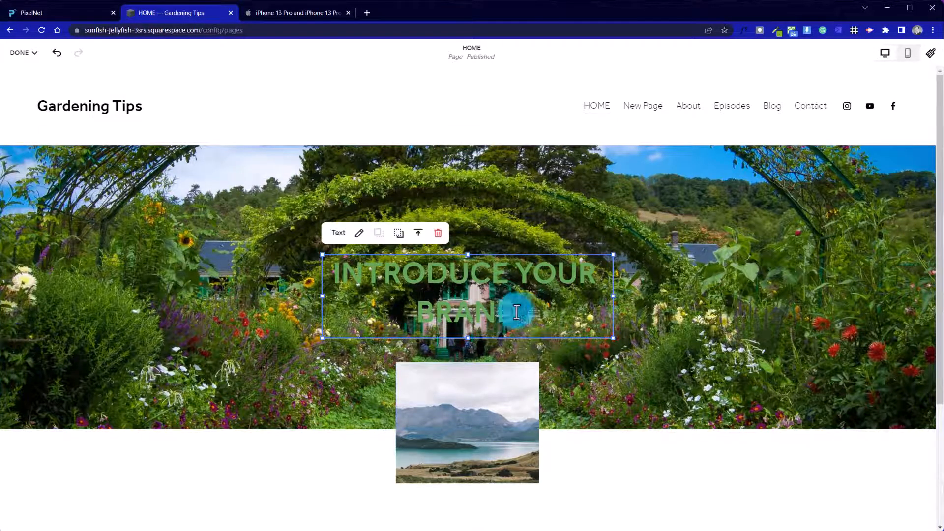
pyautogui.moveTo(507, 311)
pyautogui.mouseDown()
pyautogui.moveTo(330, 283)
pyautogui.moveTo(483, 318)
pyautogui.moveTo(508, 304)
pyautogui.moveTo(531, 311)
pyautogui.moveTo(518, 313)
pyautogui.mouseUp()
pyautogui.click(517, 313)
pyautogui.doubleClick(400, 288)
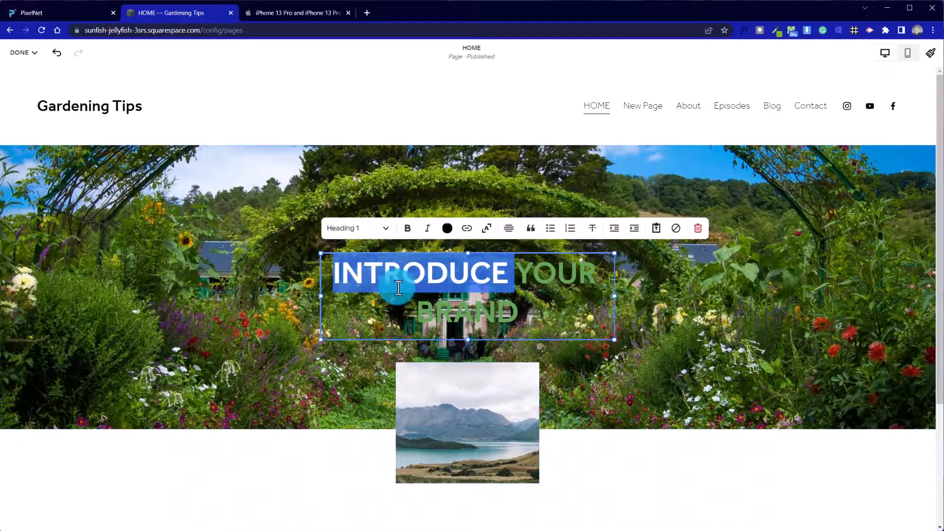
pyautogui.moveTo(337, 274); pyautogui.dragTo(460, 287)
pyautogui.tripleClick(453, 265)
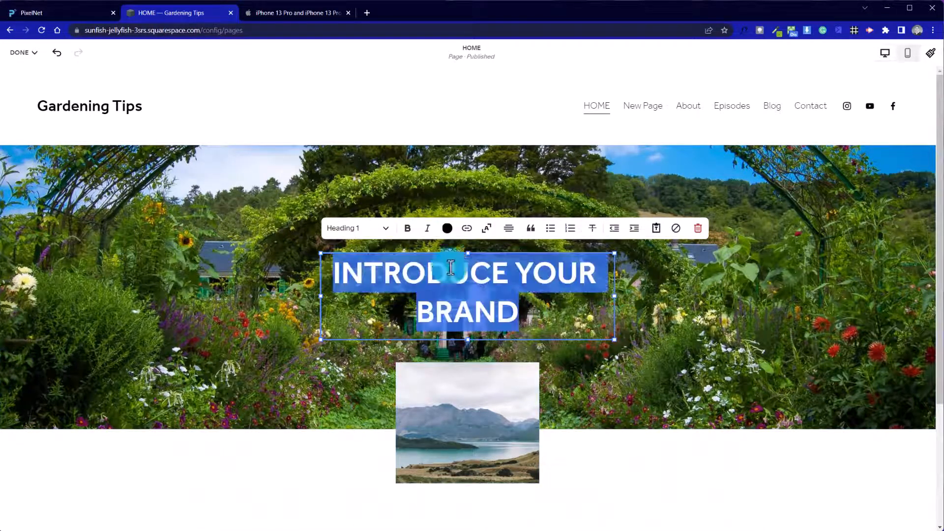
pyautogui.click(447, 228)
pyautogui.click(479, 284)
pyautogui.click(401, 286)
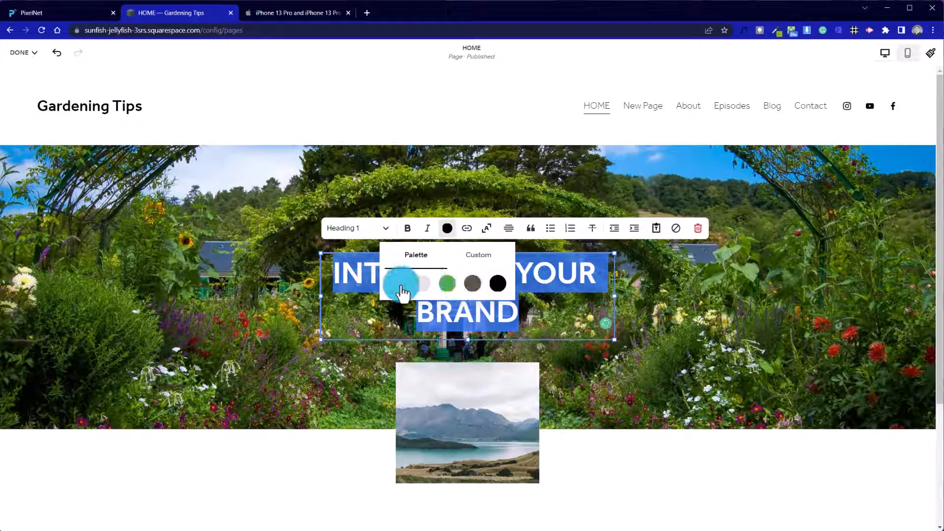
pyautogui.click(291, 335)
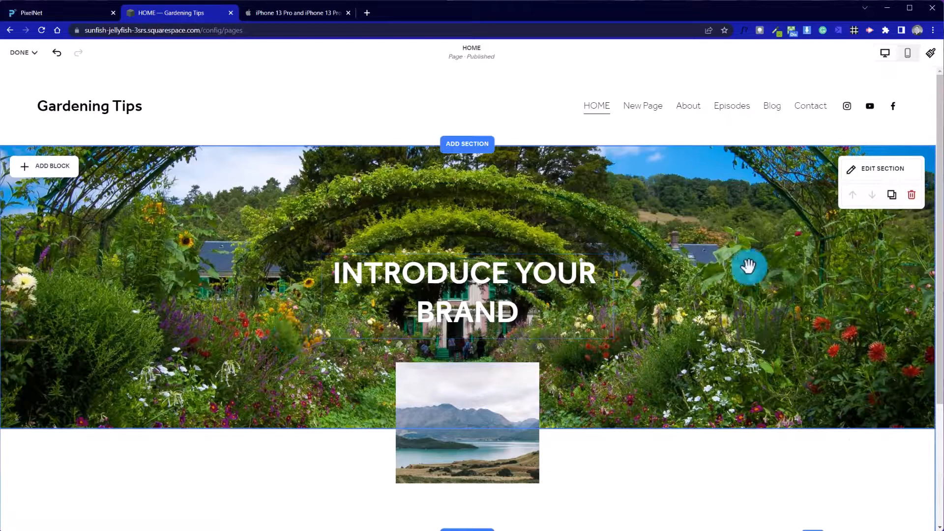
# - Open the garden banner image's settings and check its design options and content details
pyautogui.click(697, 232)
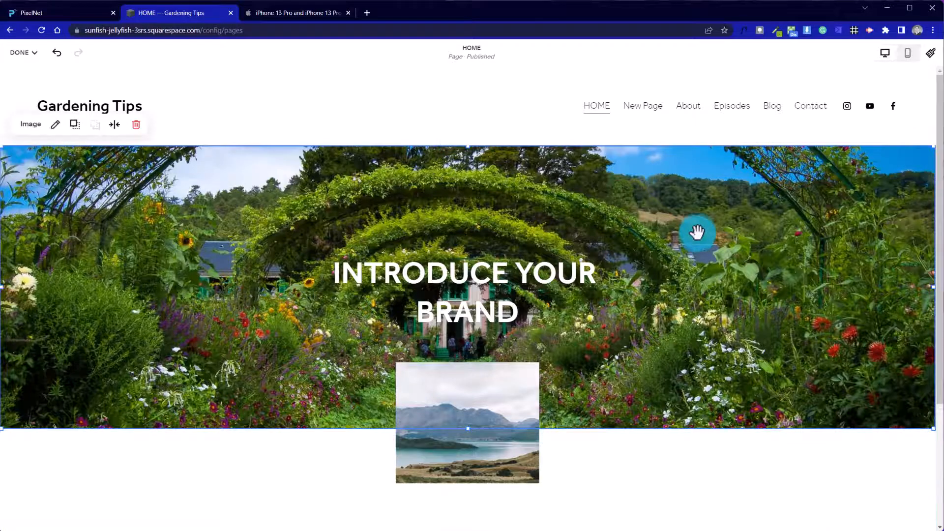
pyautogui.doubleClick(739, 213)
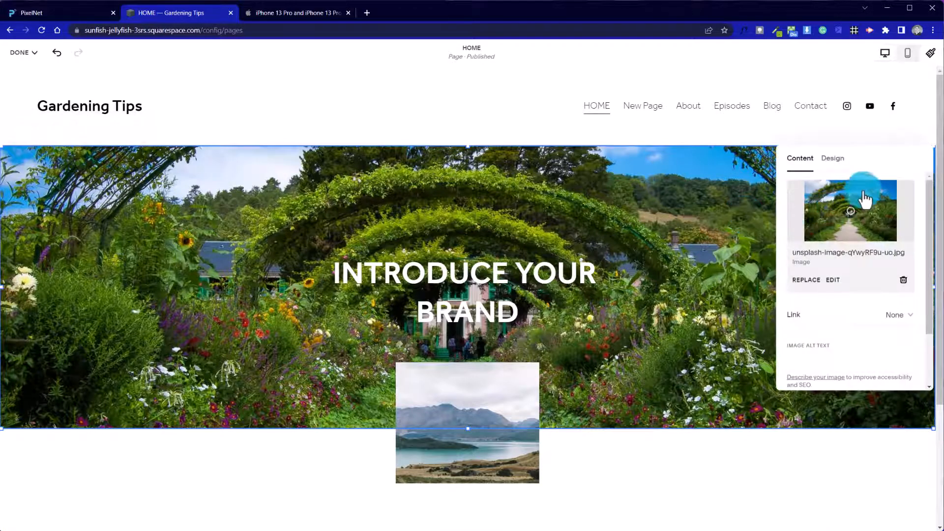
pyautogui.moveTo(770, 145); pyautogui.dragTo(654, 152)
pyautogui.click(632, 137)
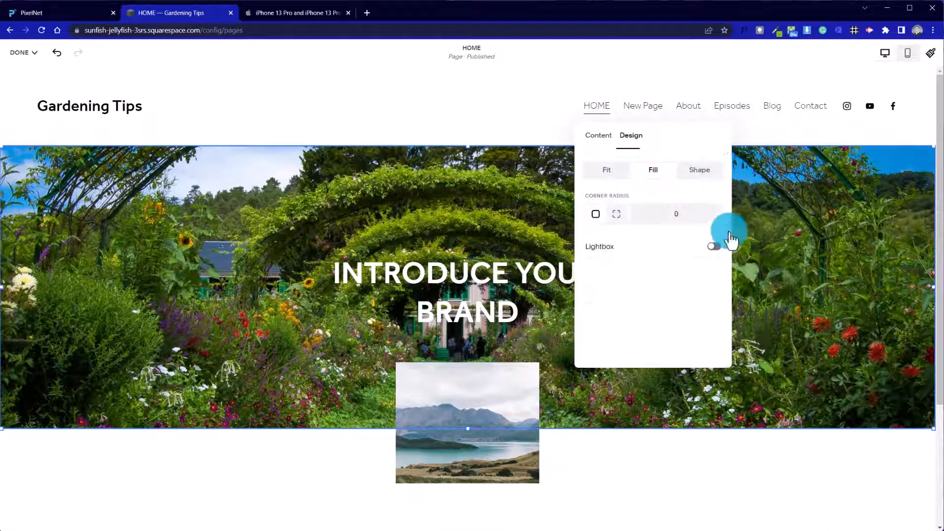
pyautogui.click(598, 136)
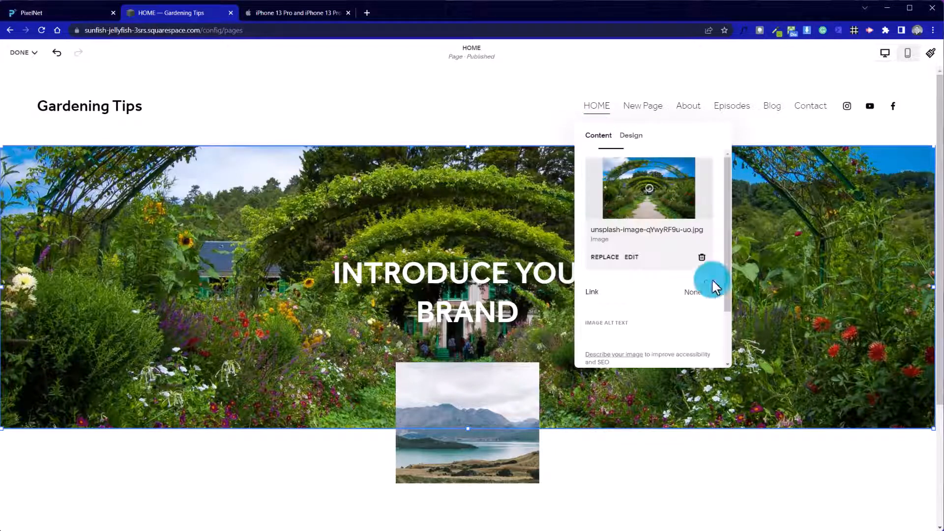
# - Edit the garden banner image to brightness -49, contrast -21 and saturation -11, and save the changes permanently
pyautogui.click(631, 258)
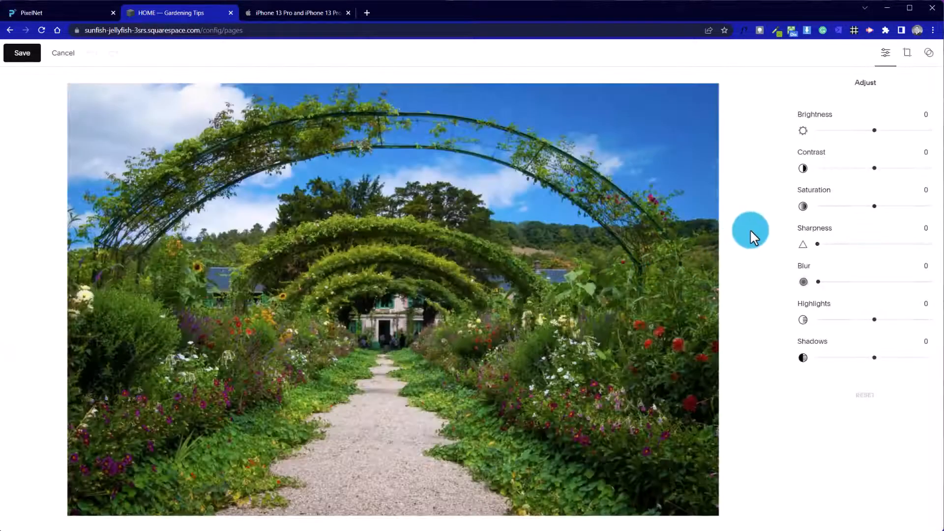
pyautogui.moveTo(871, 138); pyautogui.dragTo(846, 131)
pyautogui.moveTo(875, 168)
pyautogui.mouseDown()
pyautogui.moveTo(847, 164)
pyautogui.moveTo(862, 168)
pyautogui.mouseUp()
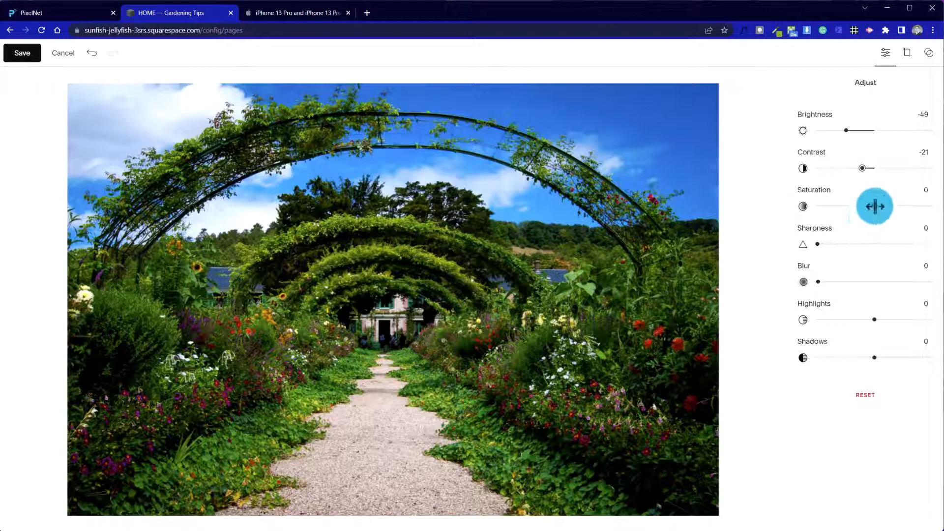
pyautogui.moveTo(875, 207); pyautogui.dragTo(866, 204)
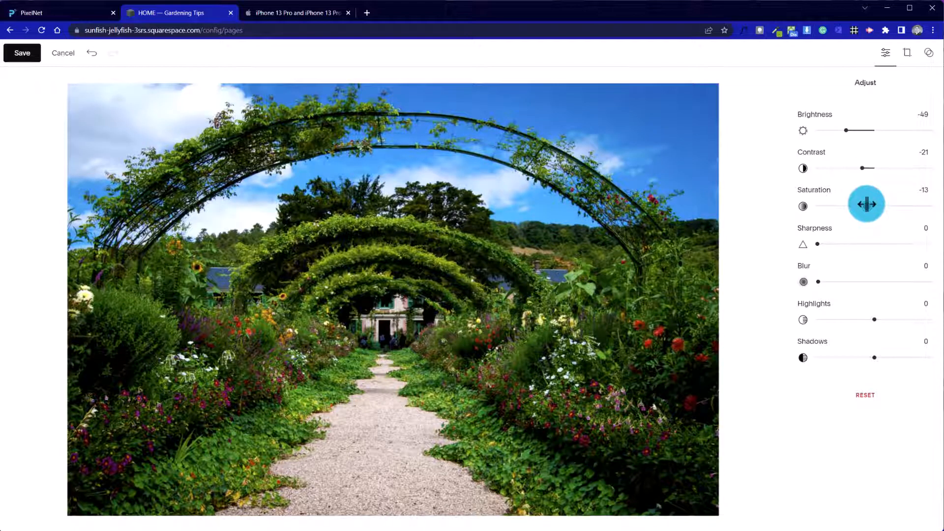
pyautogui.click(24, 53)
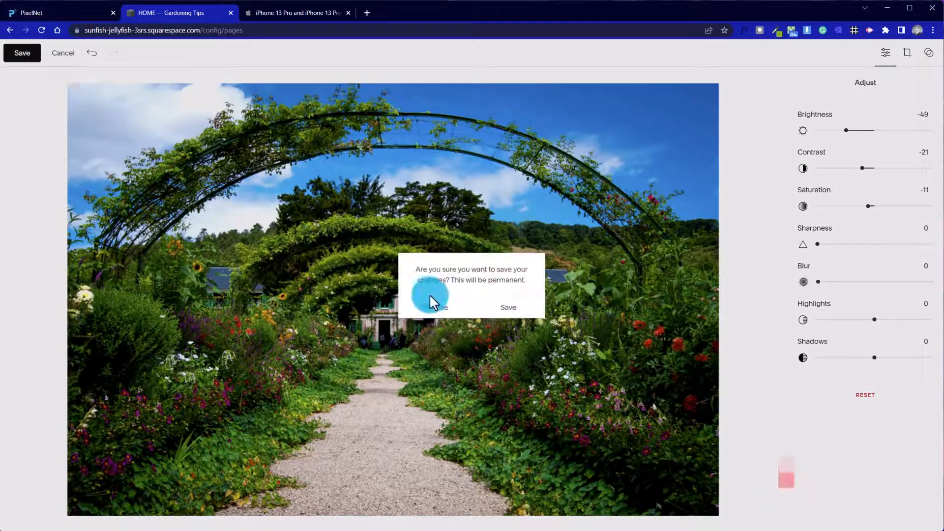
pyautogui.click(504, 308)
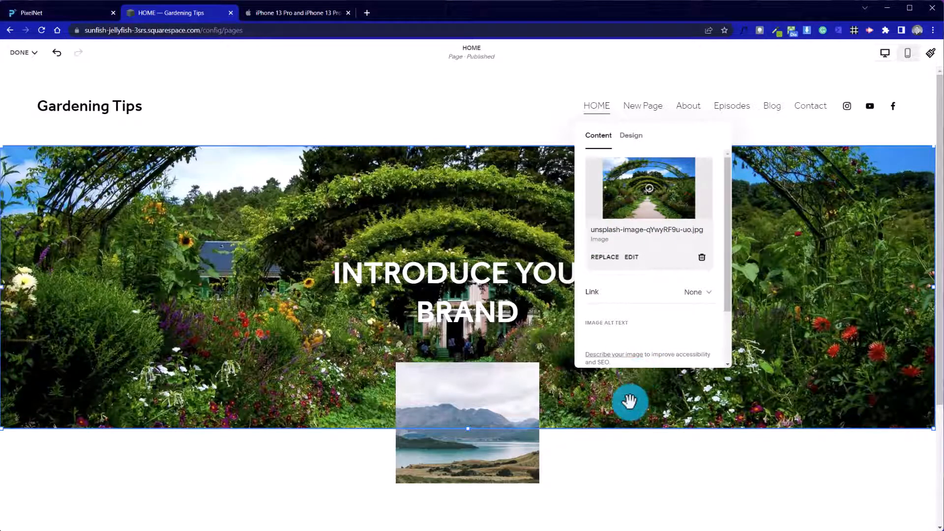
pyautogui.click(455, 123)
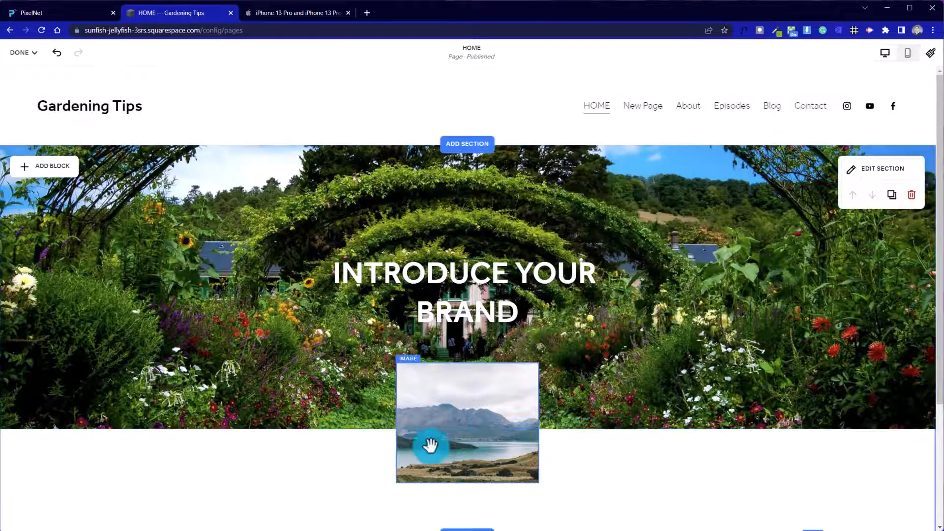
# - Open the small lake image's settings, check its design options, and start replacing it with a stock image
pyautogui.click(489, 426)
pyautogui.moveTo(649, 309); pyautogui.dragTo(476, 148)
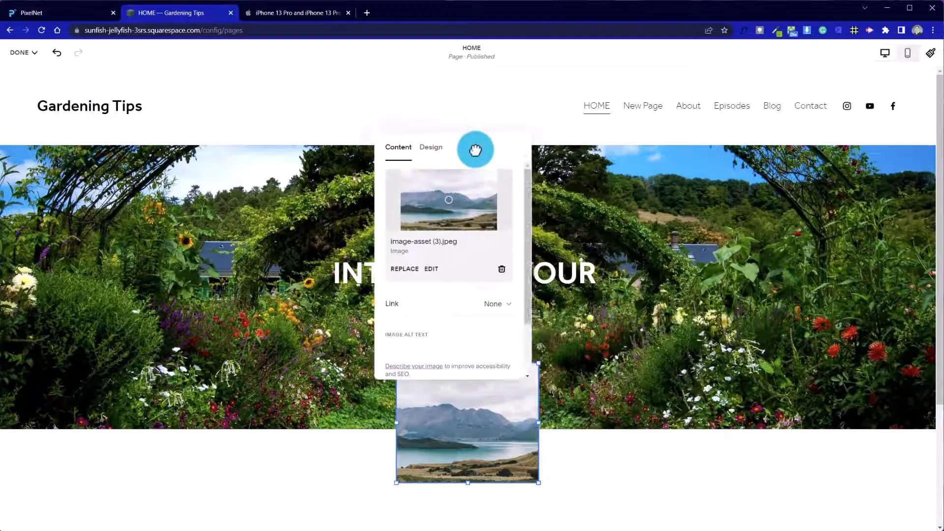
pyautogui.click(431, 143)
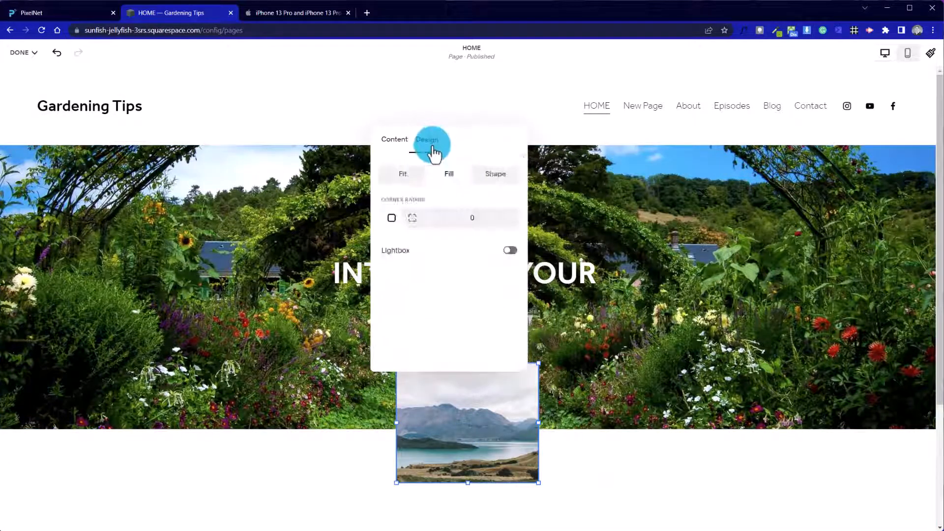
pyautogui.click(391, 137)
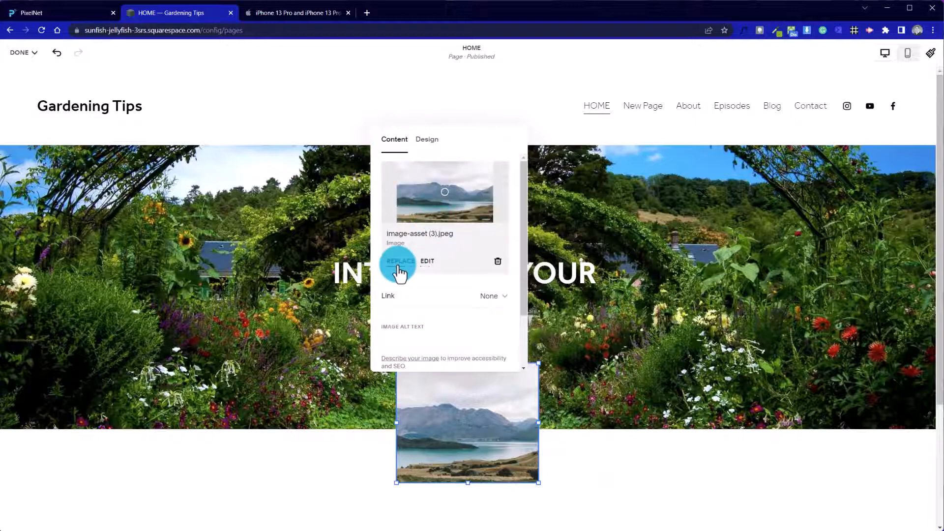
pyautogui.click(419, 264)
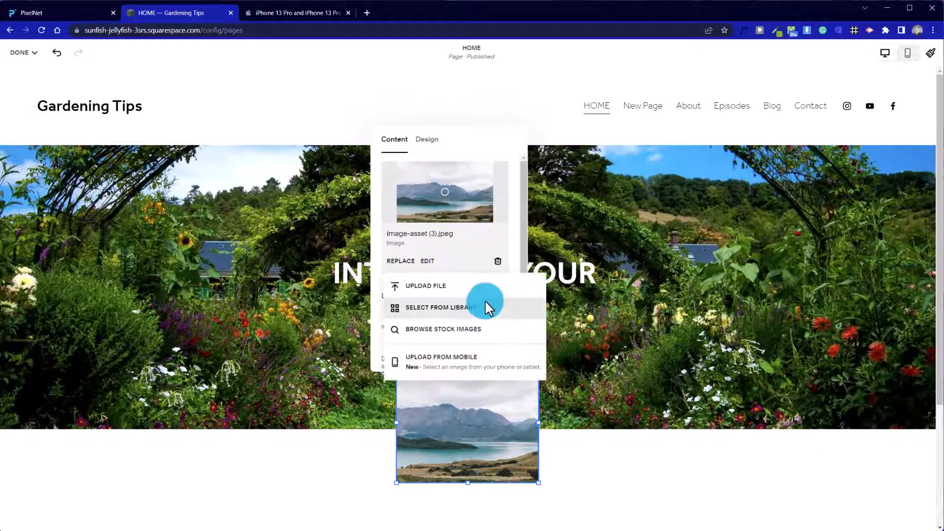
pyautogui.click(486, 329)
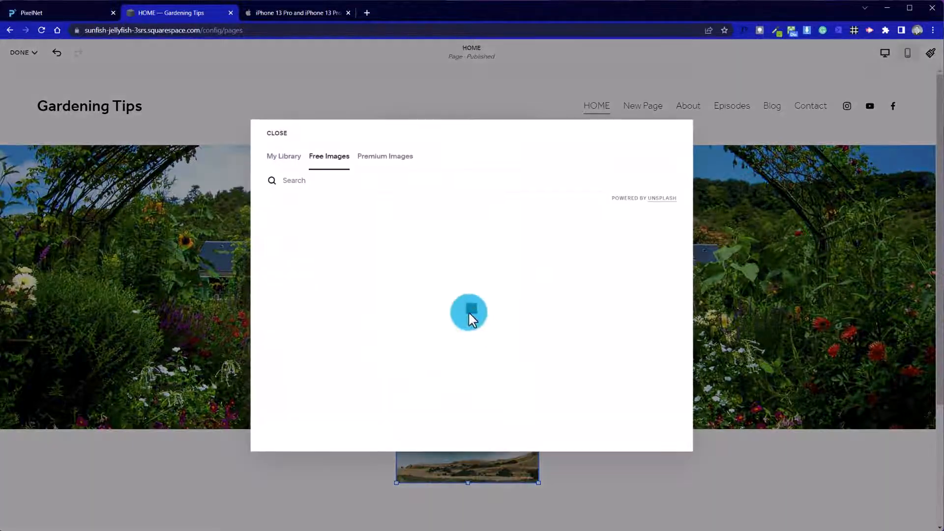
# - Search the free stock images for "garden trowel" and look through the pictures for a suitable replacement
pyautogui.click(319, 181)
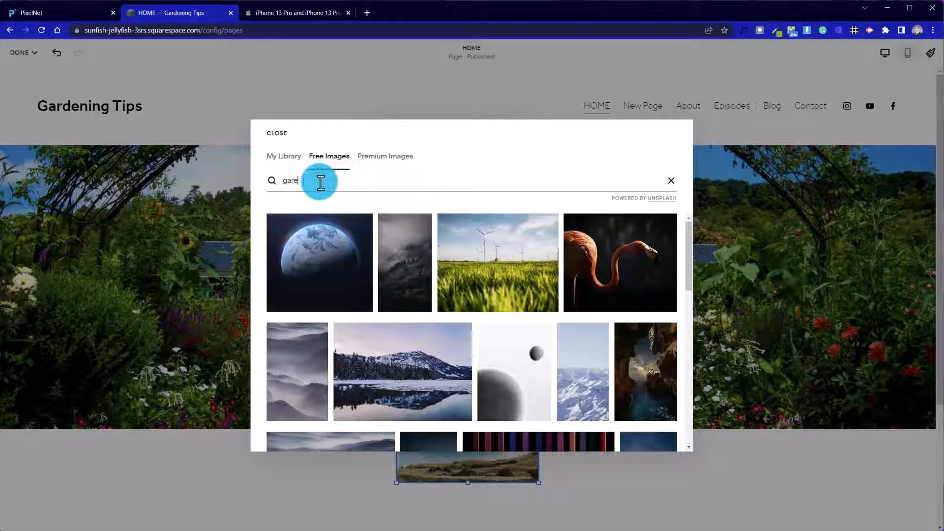
pyautogui.write('garden trowe')
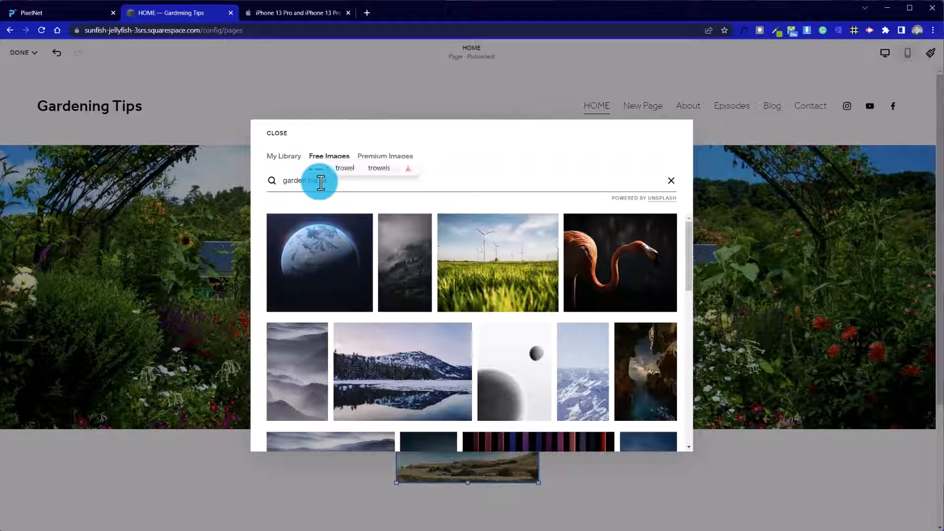
pyautogui.write('l')
pyautogui.press('Return')
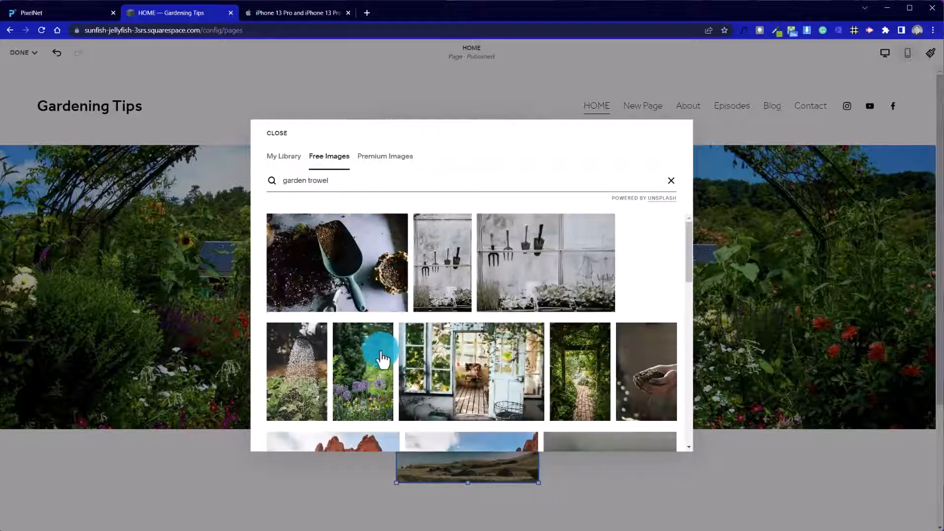
pyautogui.scroll(-15, 383, 359)
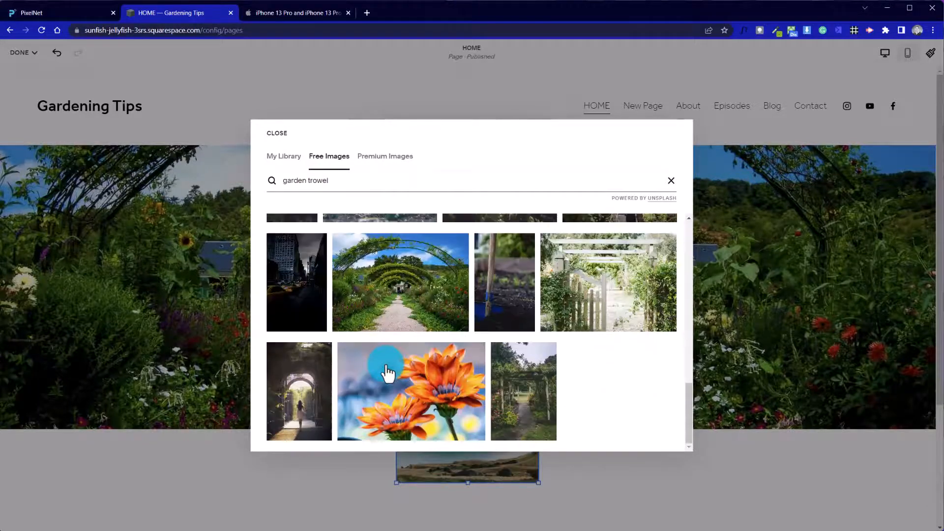
pyautogui.scroll(-5, 386, 372)
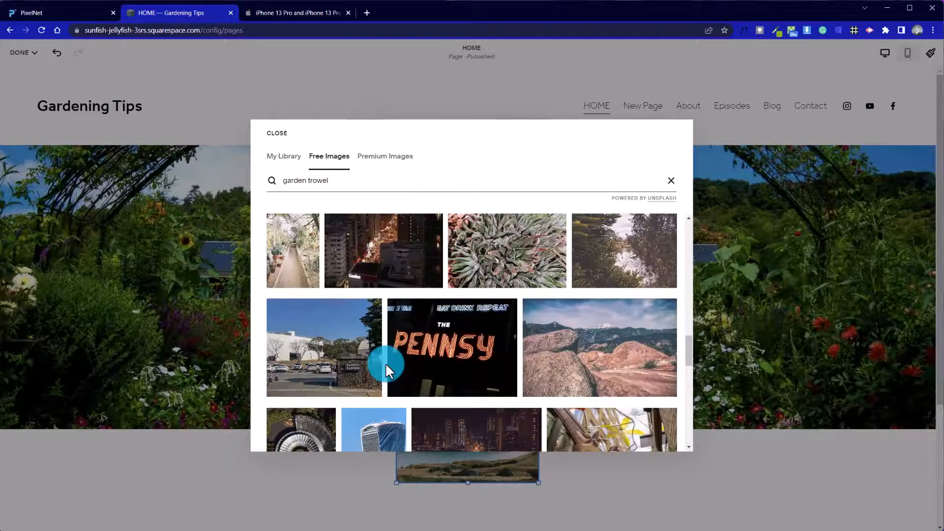
pyautogui.scroll(-10, 388, 371)
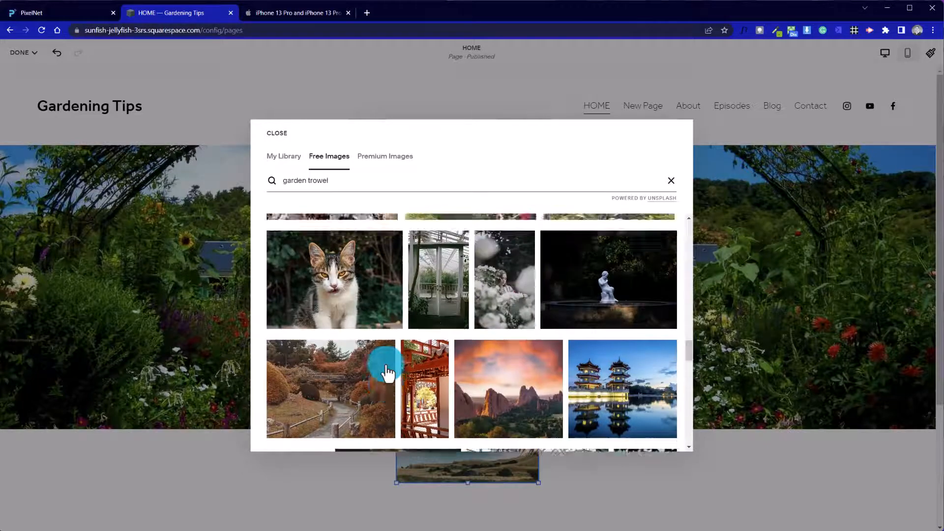
pyautogui.scroll(5, 388, 371)
# - Search the free stock images for "garden" and replace the small lake image with the picture of hanging garden forks and trowels
pyautogui.moveTo(339, 181); pyautogui.dragTo(214, 164)
pyautogui.write('garden')
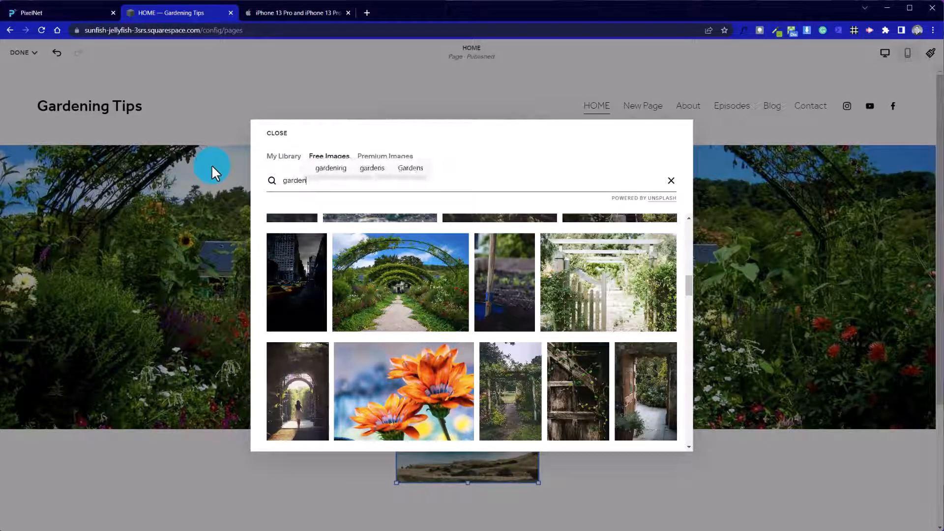
pyautogui.press('Return')
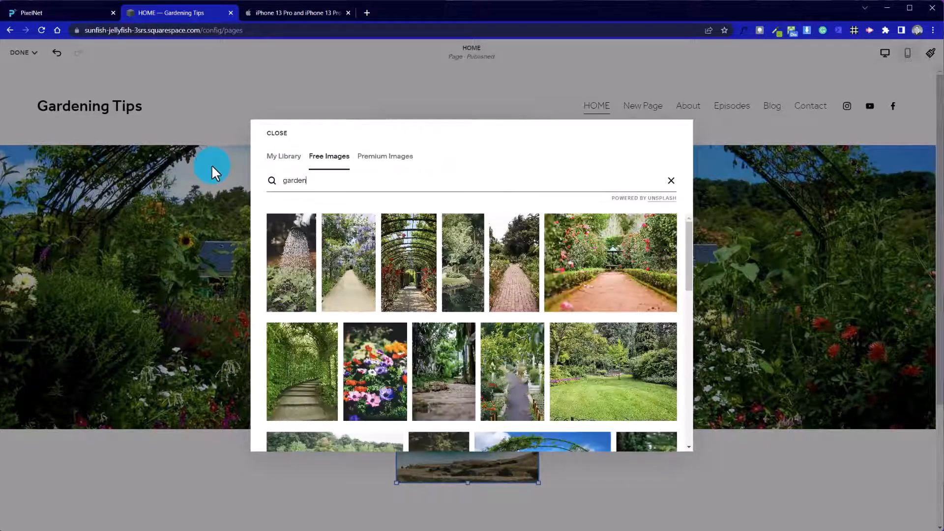
pyautogui.scroll(-10, 358, 367)
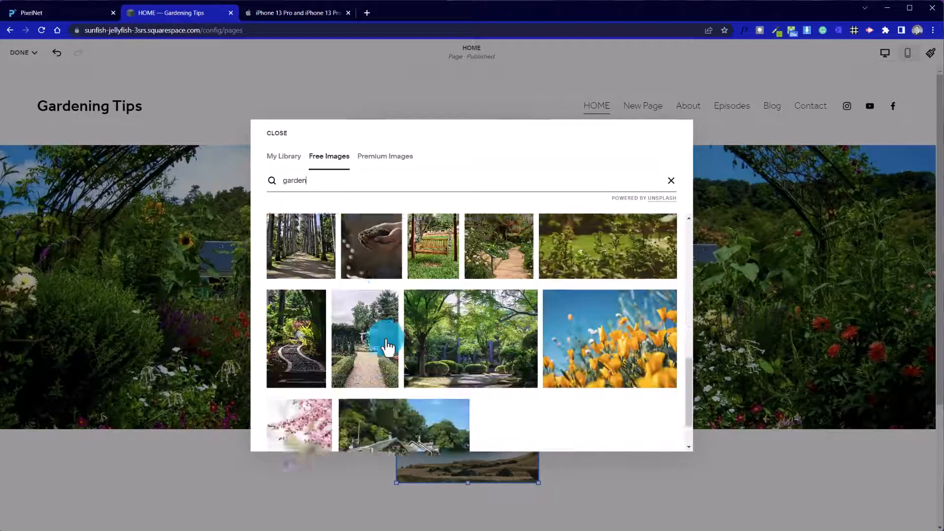
pyautogui.scroll(-5, 388, 347)
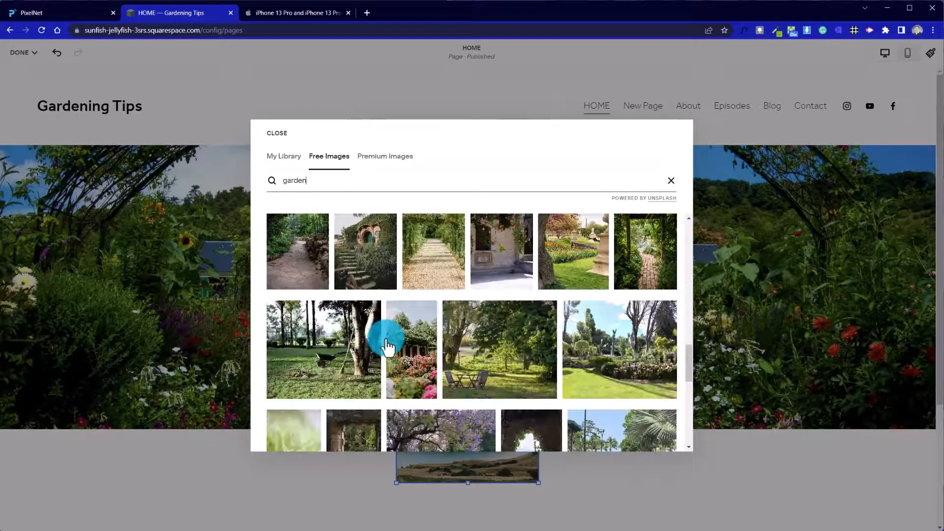
pyautogui.scroll(-10, 388, 346)
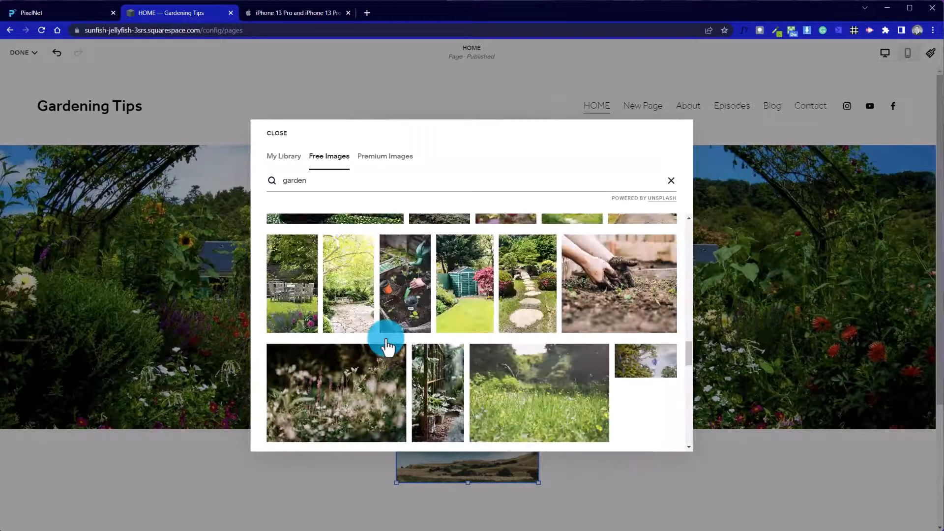
pyautogui.scroll(2, 385, 337)
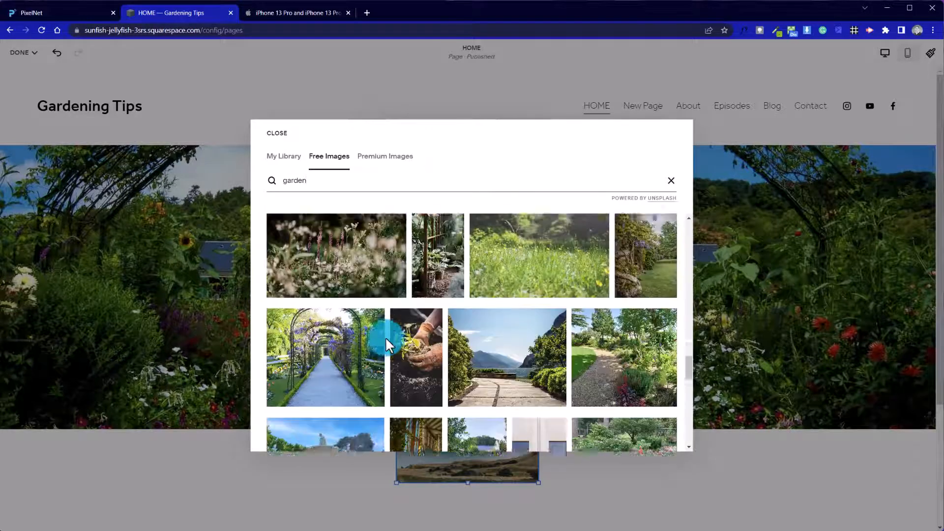
pyautogui.scroll(-5, 480, 400)
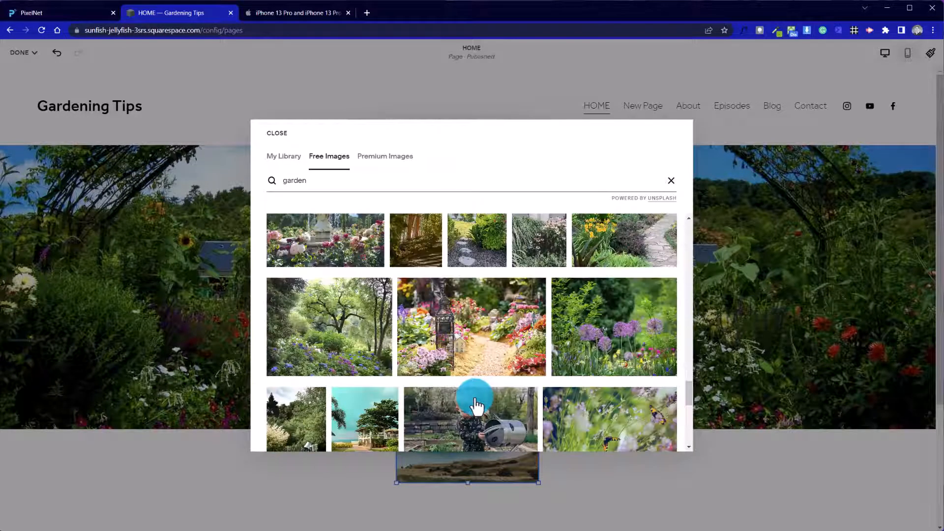
pyautogui.scroll(-5, 476, 406)
pyautogui.scroll(3, 475, 406)
pyautogui.scroll(-5, 476, 405)
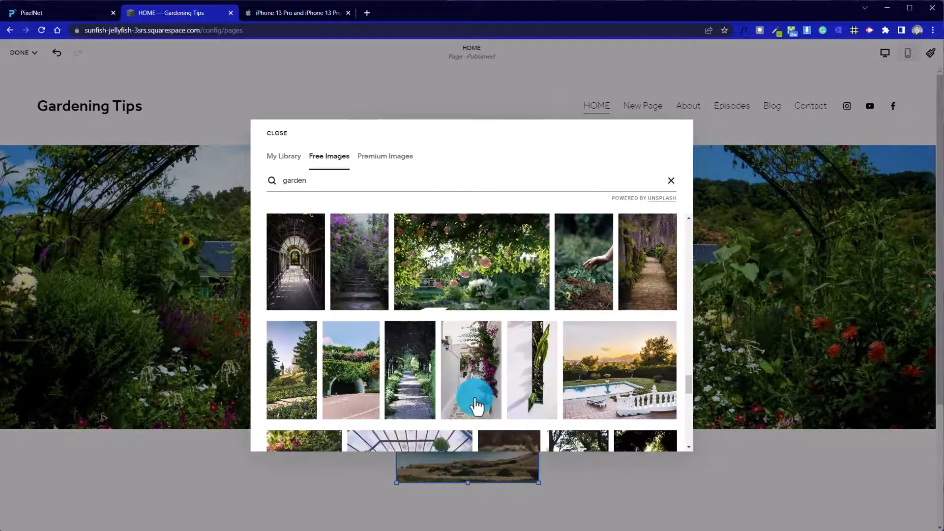
pyautogui.scroll(3, 476, 405)
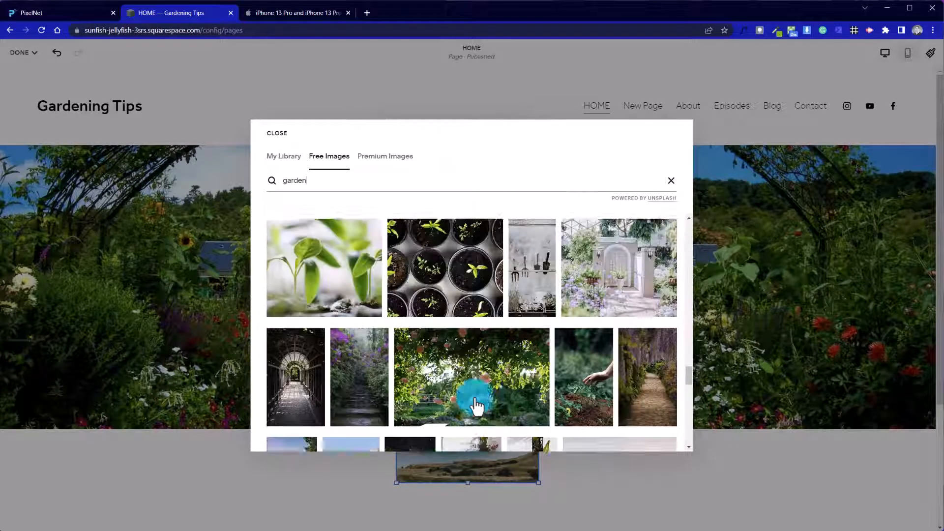
pyautogui.click(528, 295)
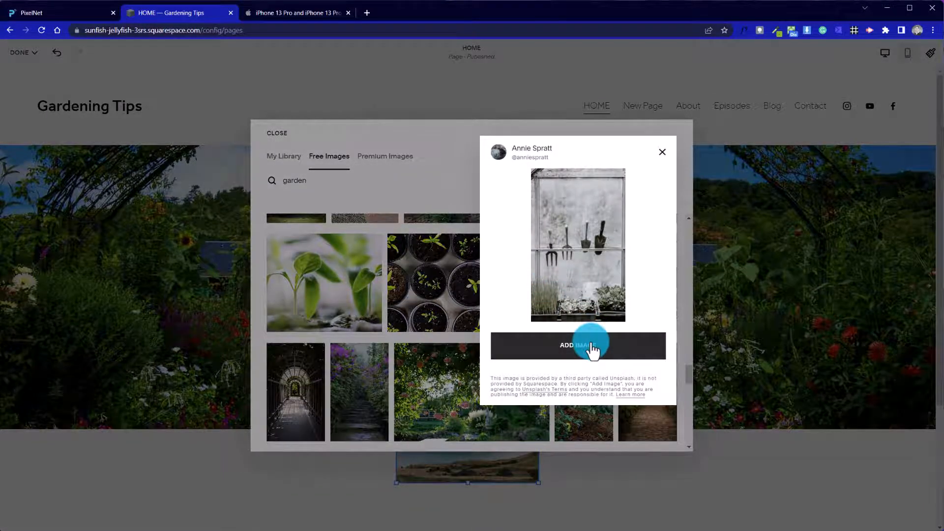
pyautogui.click(592, 348)
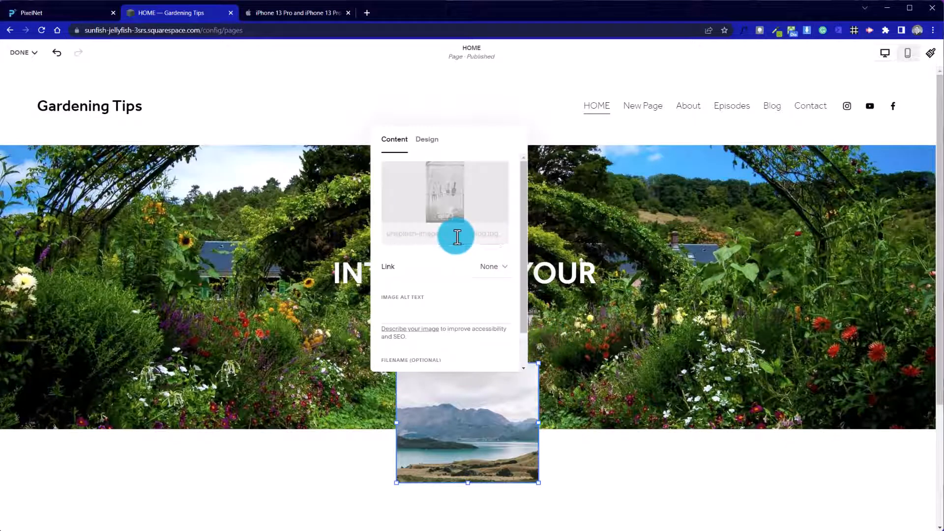
# - Set the garden tools image's design to Shape so it displays as a circle, and close its settings
pyautogui.click(432, 141)
pyautogui.click(484, 176)
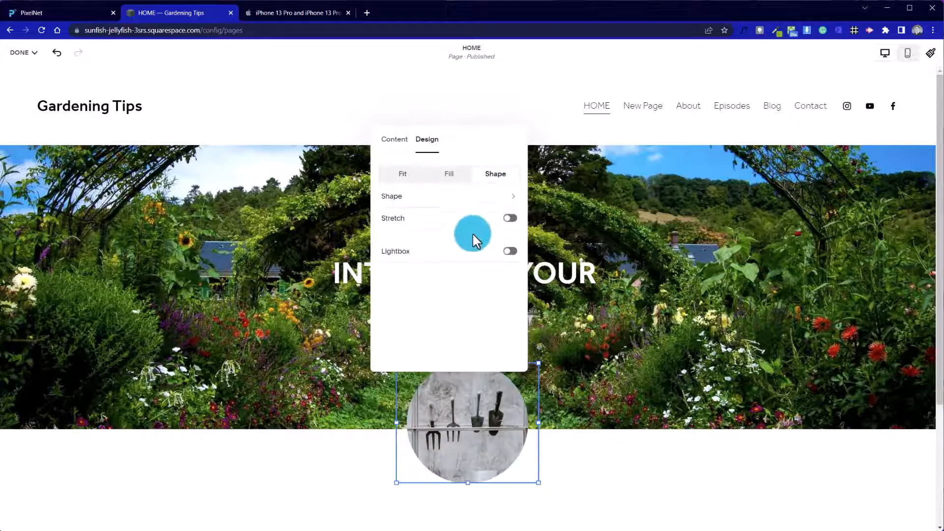
pyautogui.click(509, 198)
pyautogui.click(512, 220)
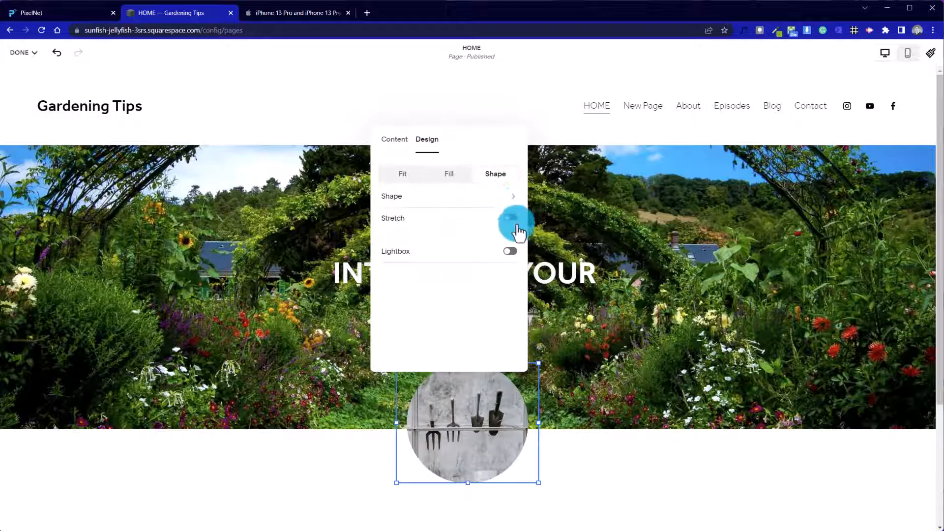
pyautogui.scroll(-3, 397, 403)
pyautogui.scroll(3, 397, 404)
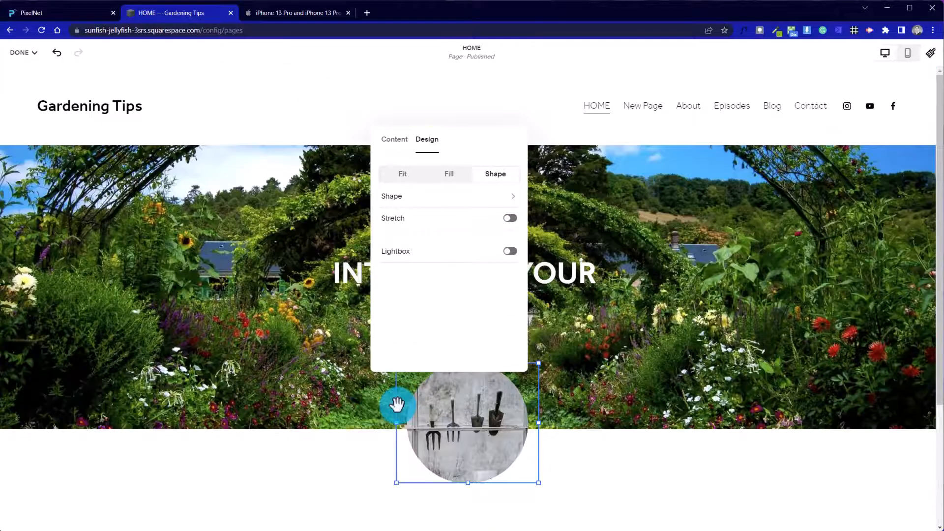
pyautogui.click(350, 418)
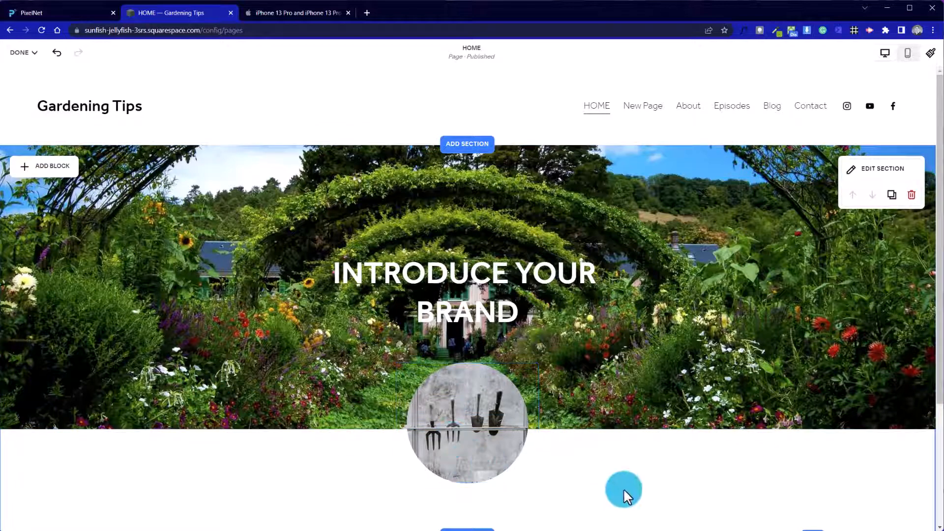
# - Save the HOME page edits, review the page outside the editor, and reopen it for editing
pyautogui.scroll(-3, 648, 458)
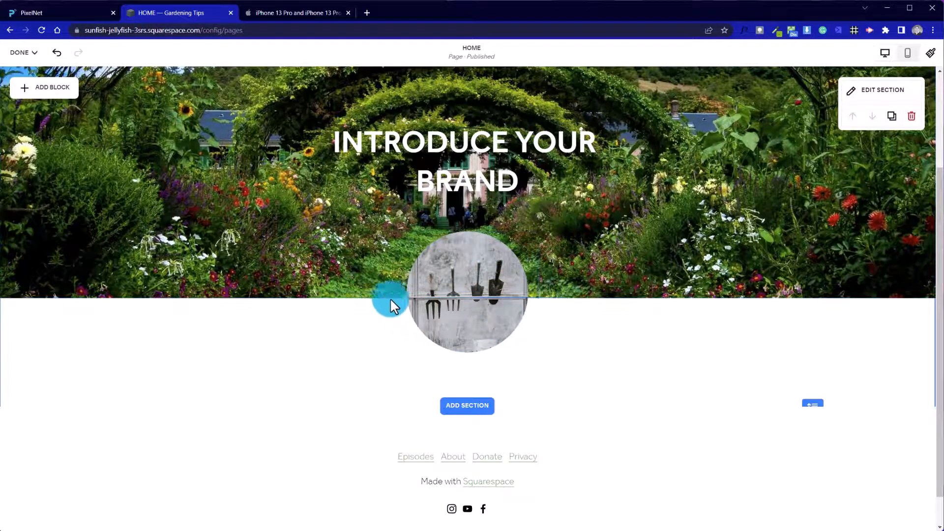
pyautogui.click(27, 58)
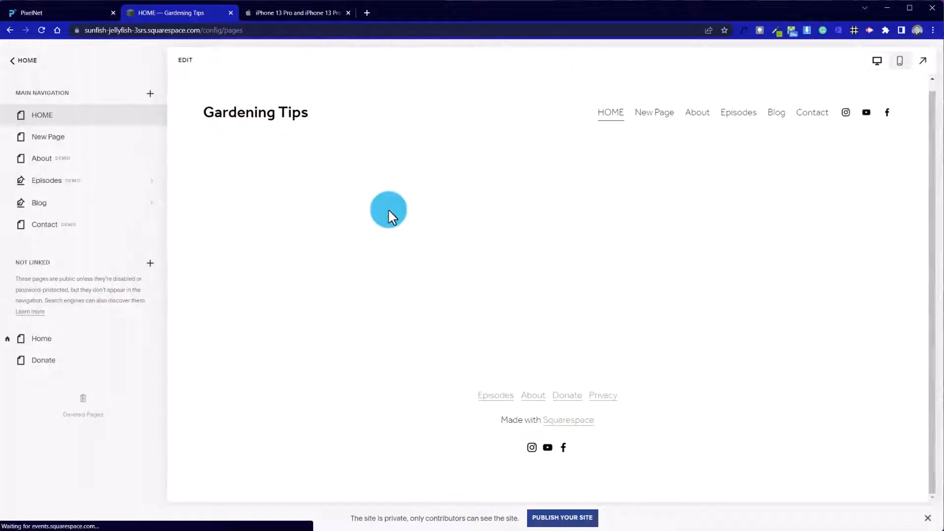
pyautogui.scroll(-3, 476, 392)
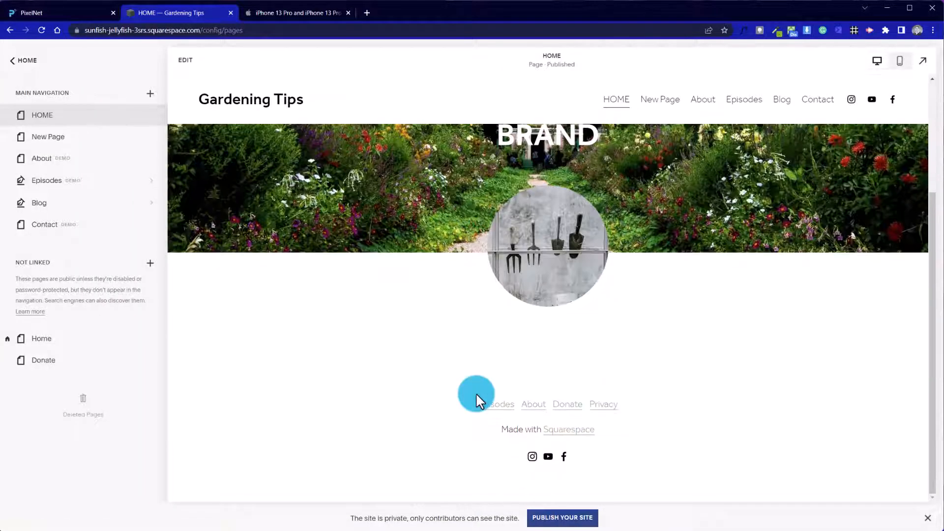
pyautogui.click(197, 69)
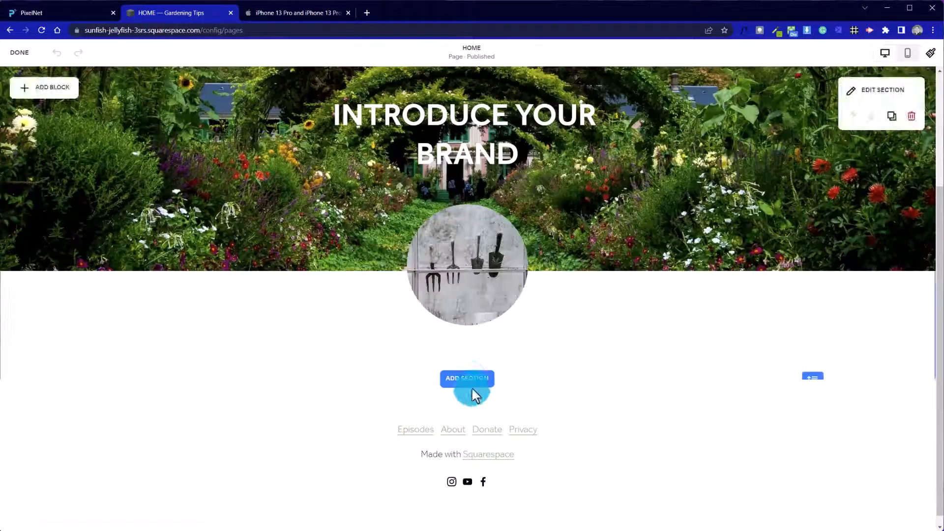
# - Start adding a section below the intro section and browse the Intro, Services and Portfolios layouts
pyautogui.click(468, 379)
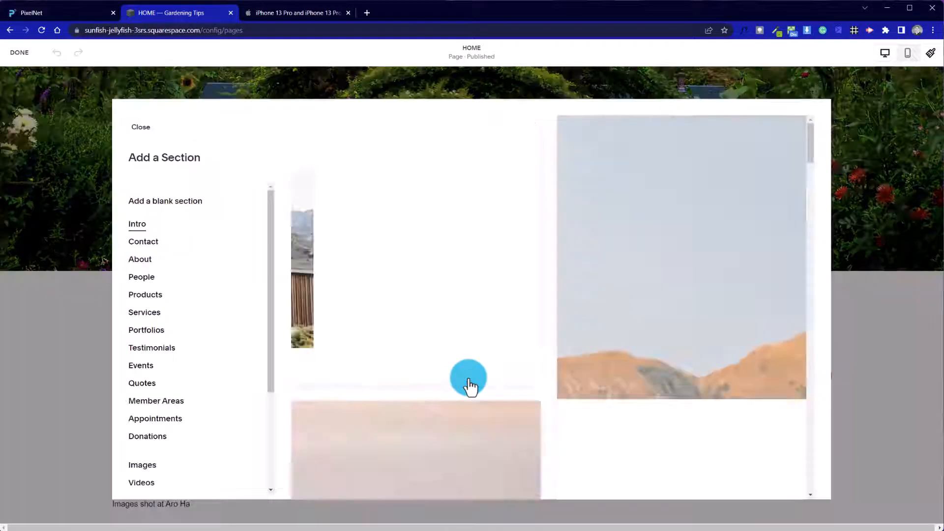
pyautogui.scroll(-5, 439, 381)
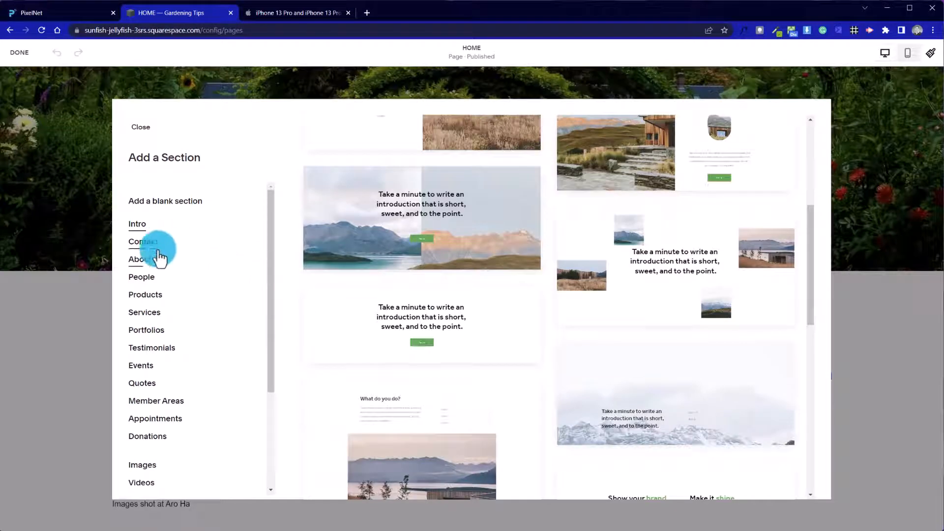
pyautogui.click(144, 314)
pyautogui.scroll(-8, 442, 284)
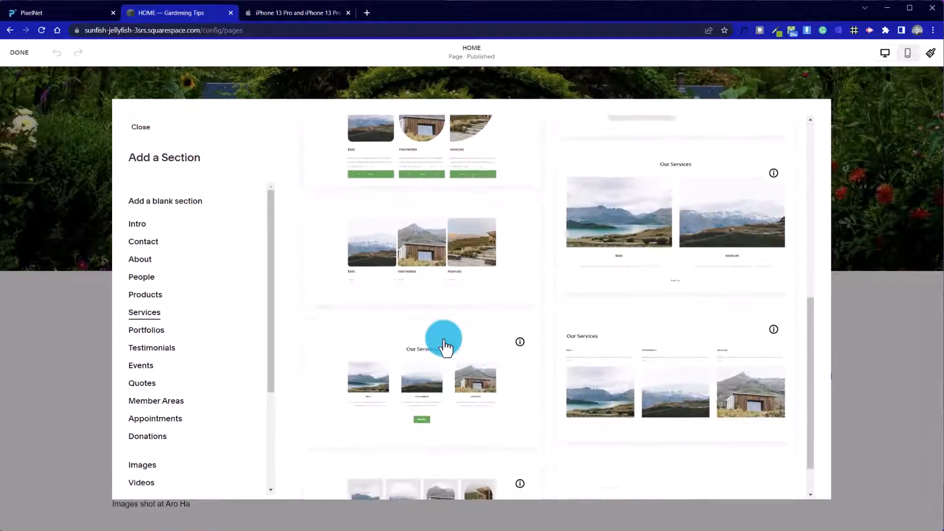
pyautogui.scroll(5, 445, 347)
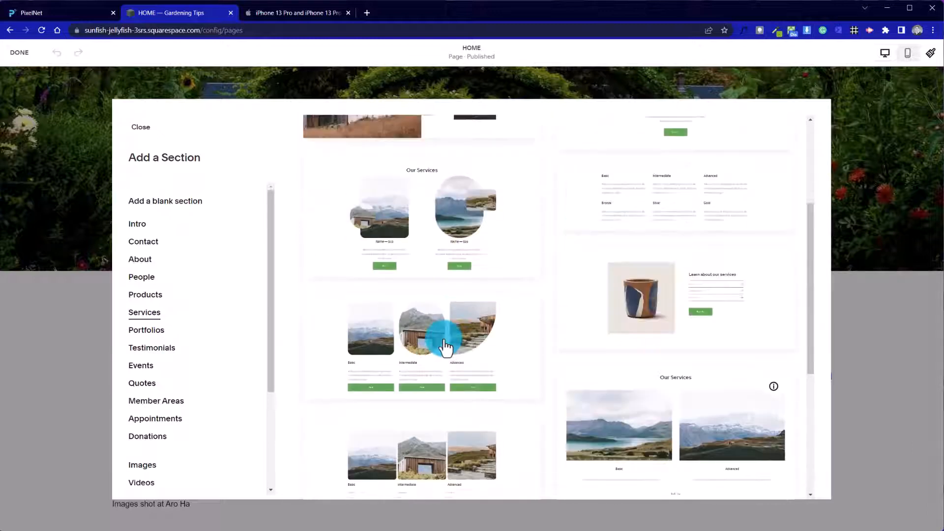
pyautogui.scroll(4, 445, 347)
pyautogui.click(158, 332)
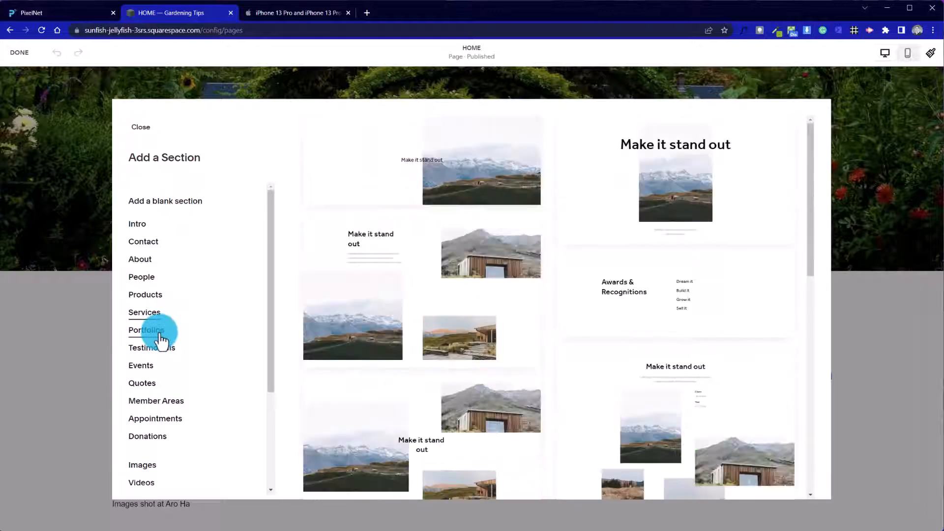
pyautogui.scroll(-10, 463, 356)
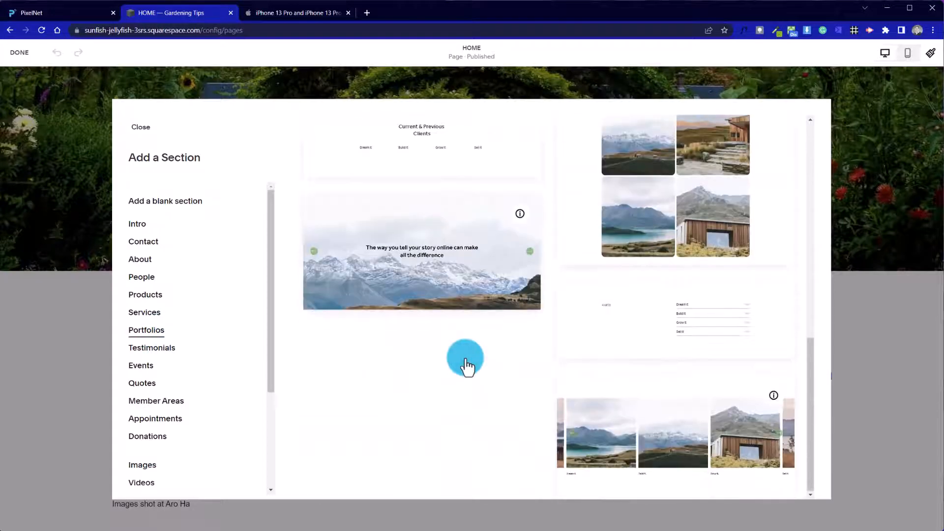
# - Look through the Testimonials, Products, People and About section layouts for a suitable design
pyautogui.click(167, 351)
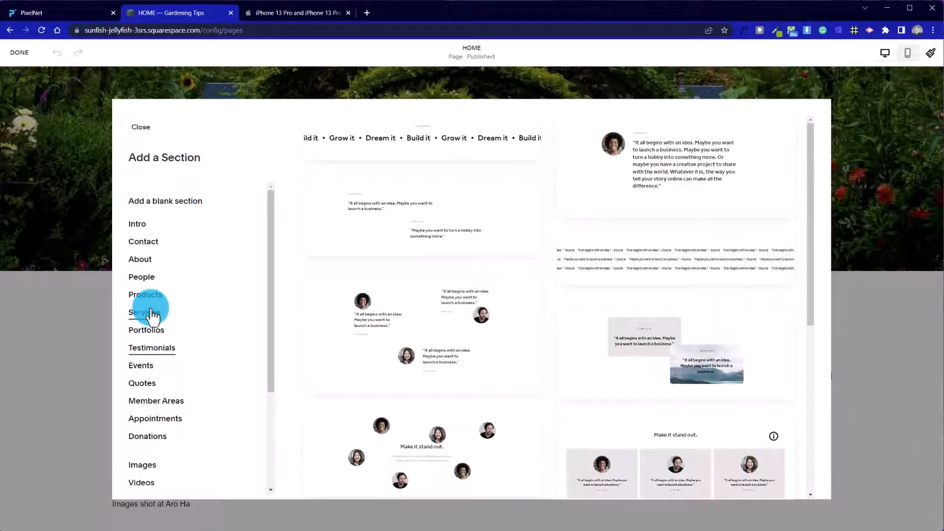
pyautogui.click(148, 313)
pyautogui.click(149, 295)
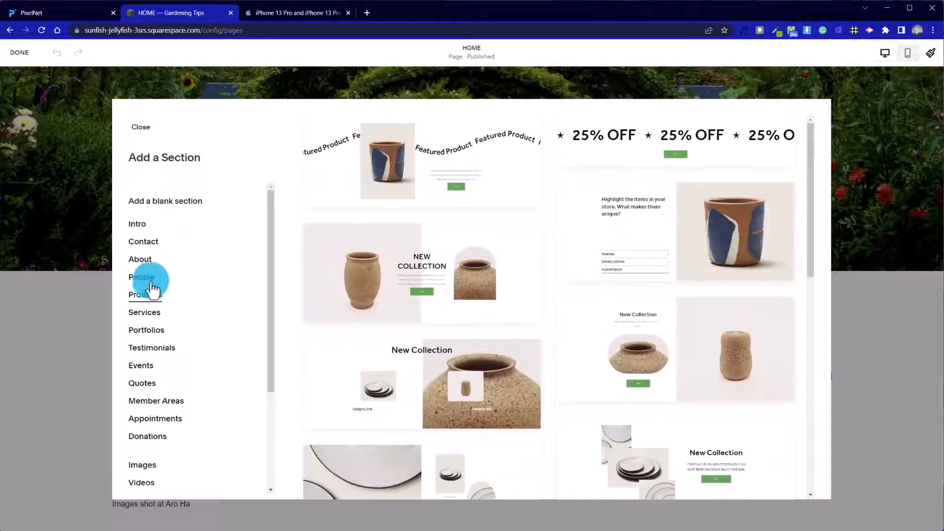
pyautogui.click(148, 276)
pyautogui.click(148, 259)
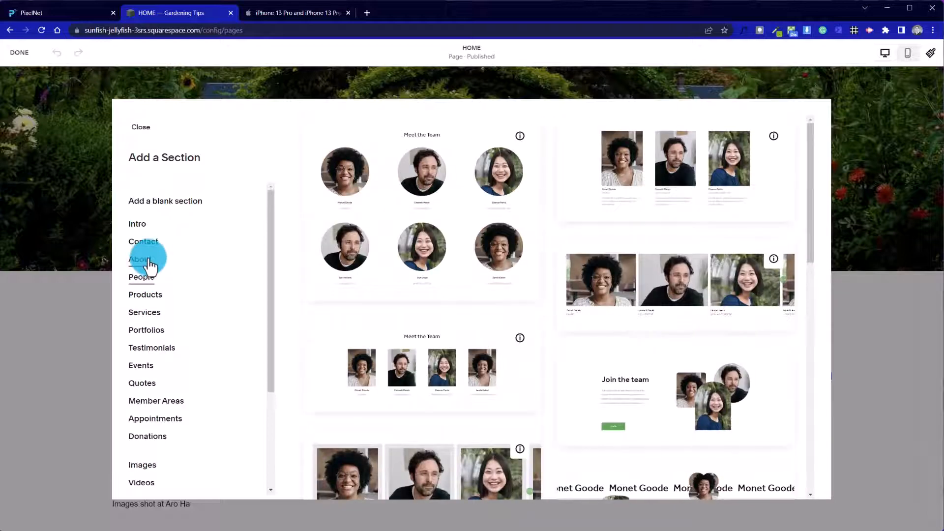
pyautogui.scroll(-5, 566, 374)
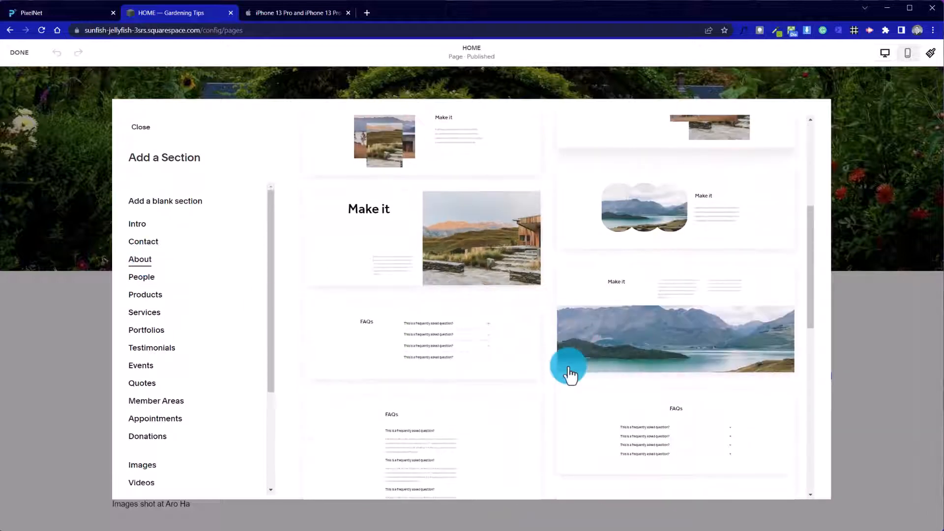
pyautogui.scroll(5, 569, 374)
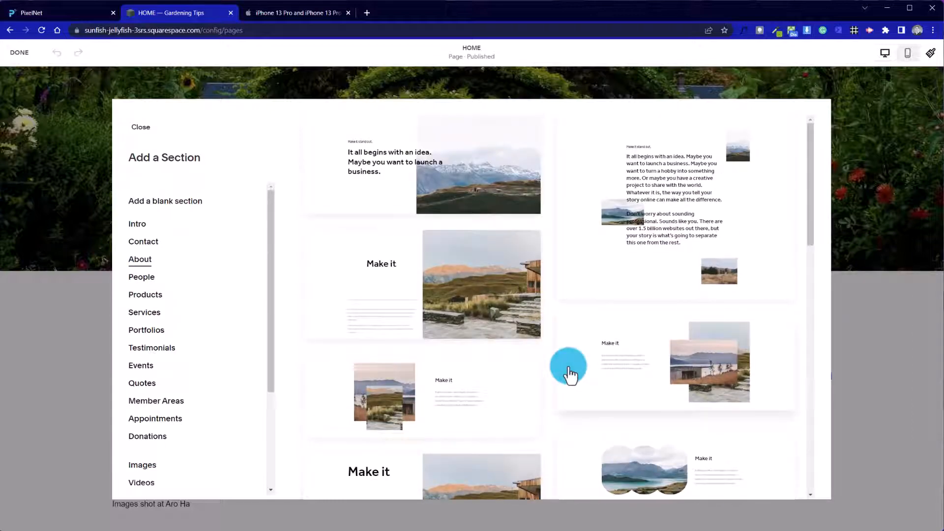
pyautogui.scroll(-10, 570, 374)
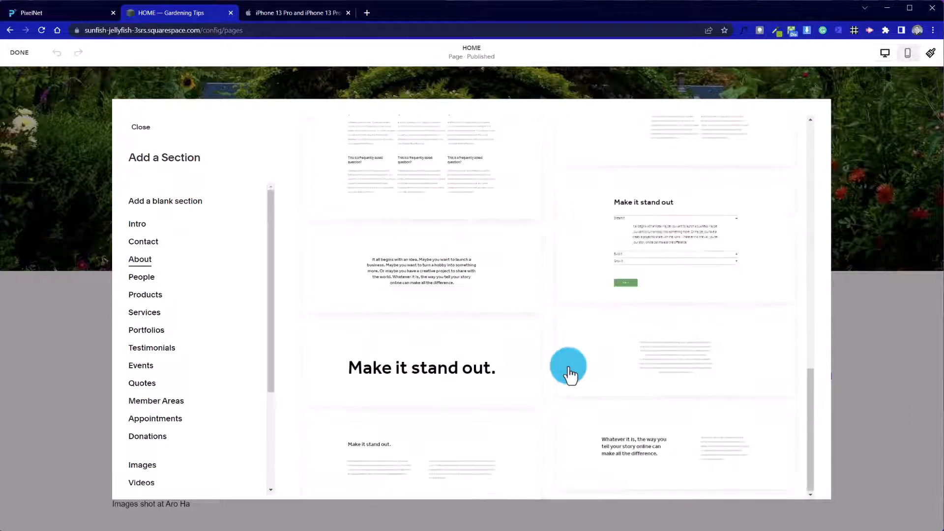
pyautogui.scroll(10, 569, 375)
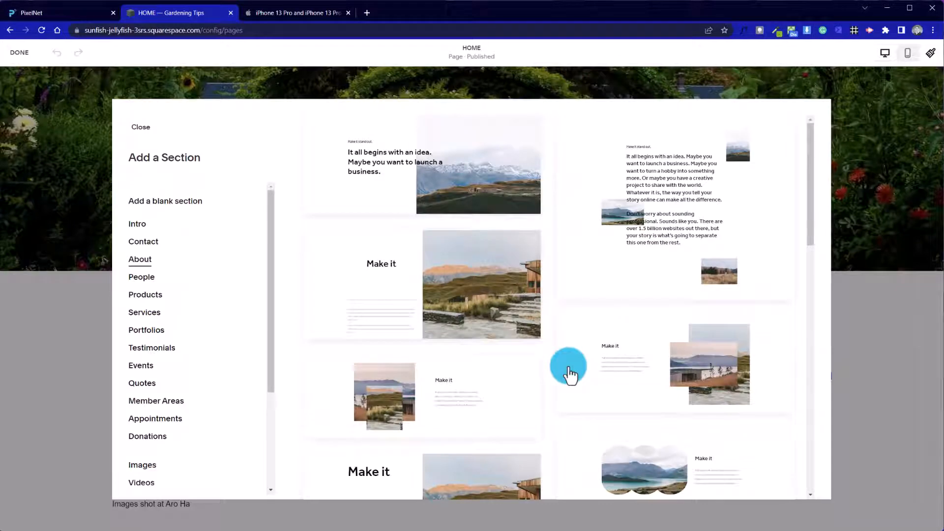
# - Add a blank section below the intro section and insert a text block in it, ready for writing
pyautogui.click(156, 211)
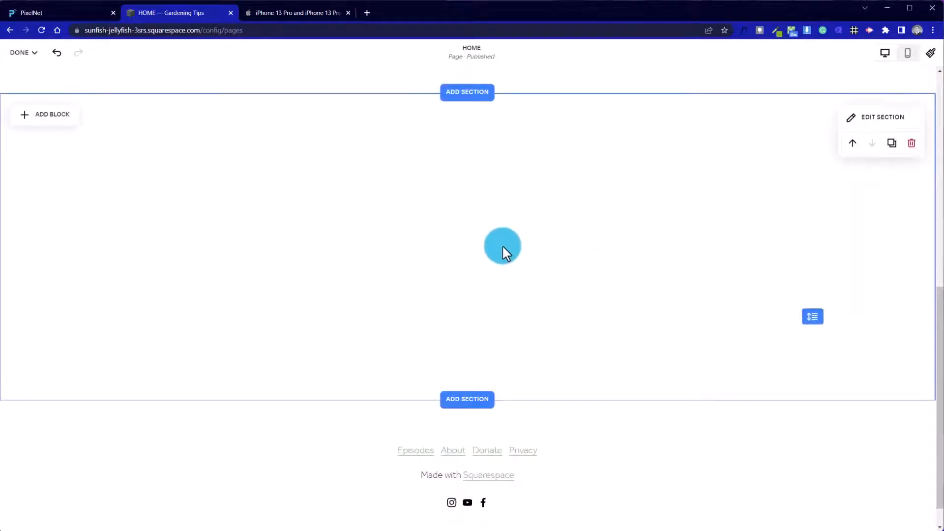
pyautogui.click(61, 118)
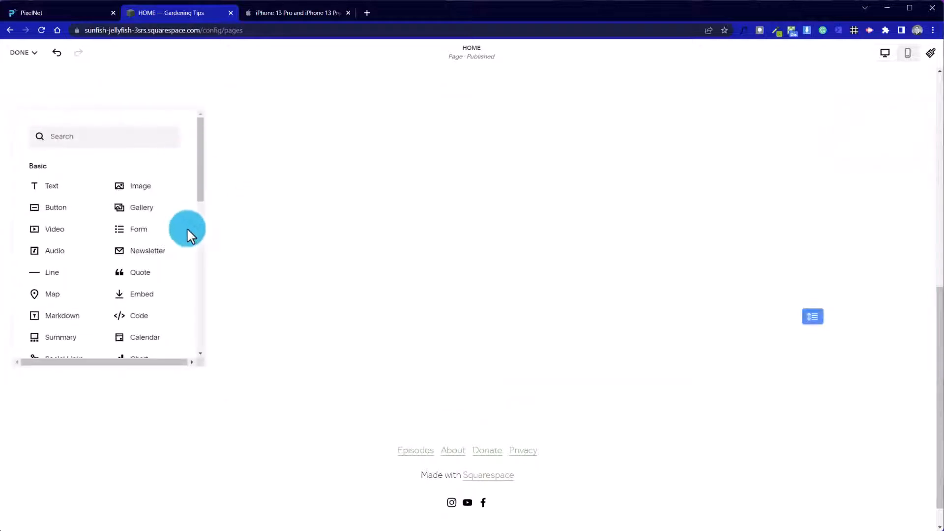
pyautogui.click(73, 185)
pyautogui.click(250, 193)
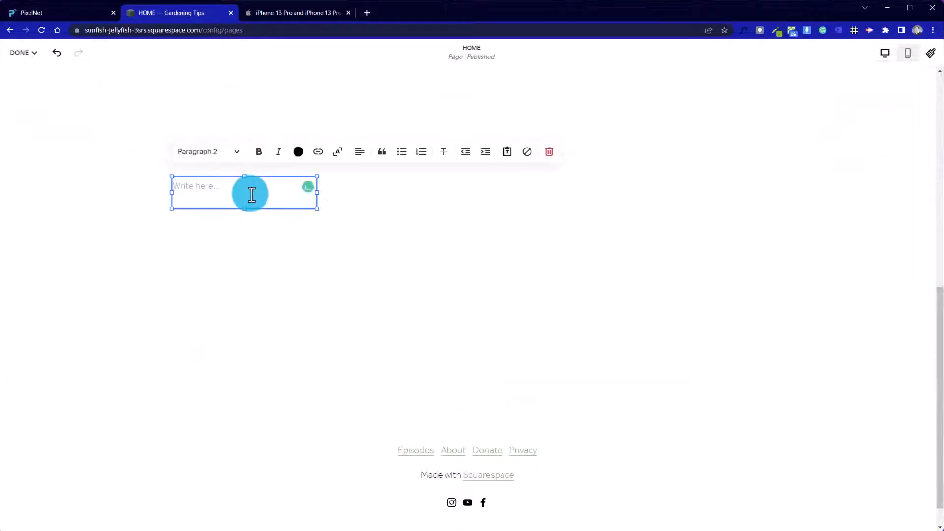
# - Fill the text block with Lorem ipsum placeholder text and trim it so it finishes at "Duis aute irure dolor in reprehenderit in voluptate."
pyautogui.write('Lorem ipsum dolor sit amet, consectetur adipiscing elit, sed do eiusmod tempor incididunt ut labore et dolore magna aliqua. Ut enim ad minim veniam, quis nostrud exercitation ullamco laboris nisi ut aliquip ex ea commodo consequat. Duis aute irure dolor in reprehenderit in voluptate velit esse cillum dolore eu fugiat nulla pariatur. Excepteur sint occaecat cupidatat non proident, sunt in culpa qui officia deserunt mollit anim id est laborum.')
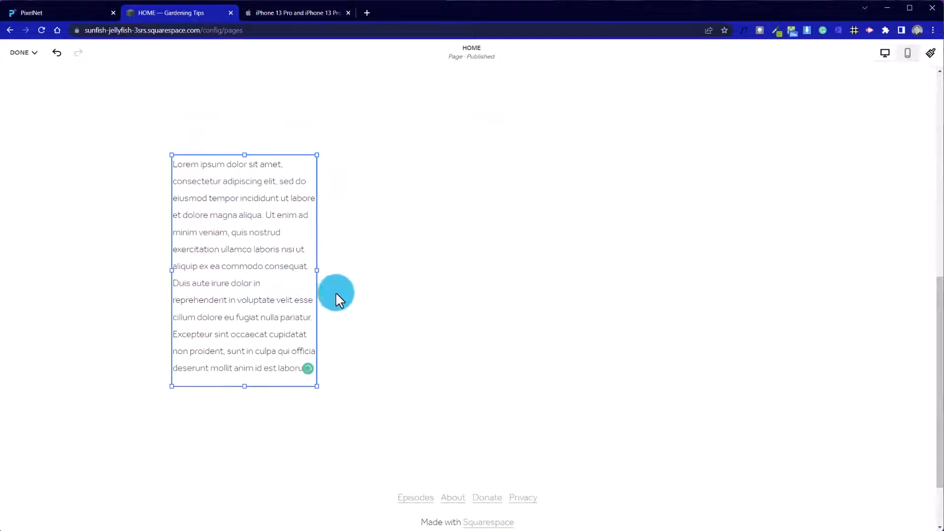
pyautogui.click(335, 291)
pyautogui.doubleClick(268, 315)
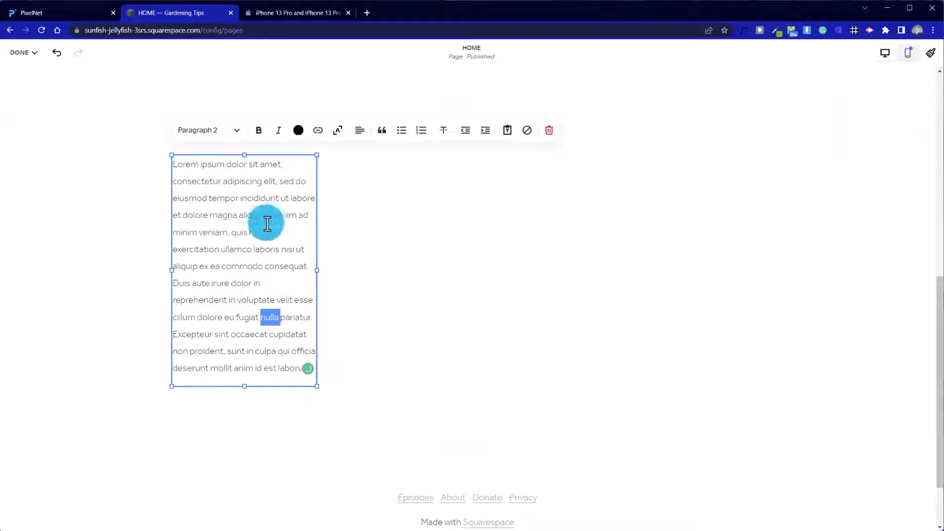
pyautogui.click(272, 301)
pyautogui.moveTo(285, 320); pyautogui.dragTo(328, 377)
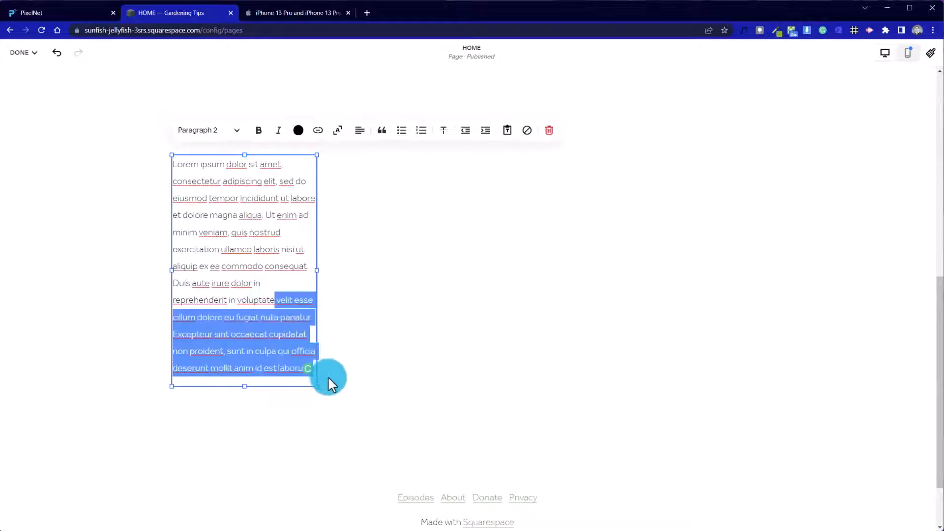
pyautogui.press('BackSpace')
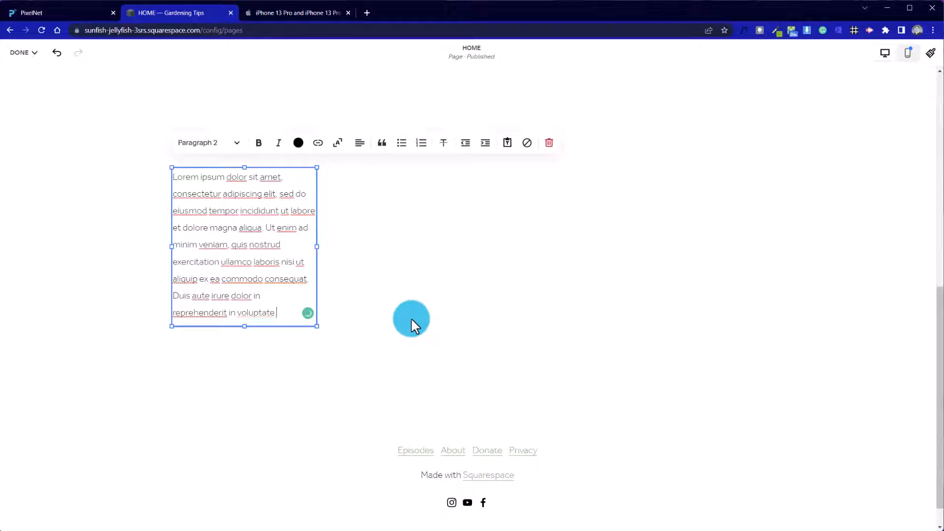
pyautogui.click(569, 270)
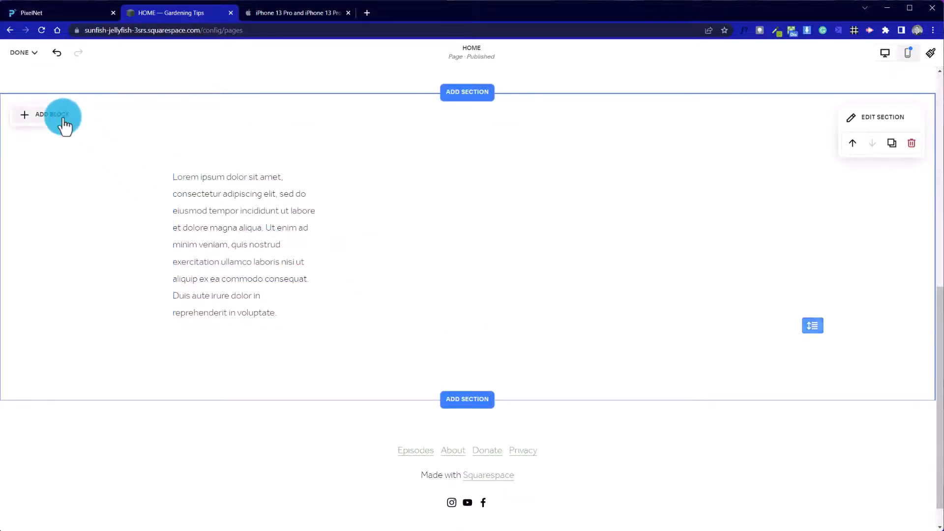
# - Add an image block beside the Lorem ipsum text and enlarge it to fill the wider right part of the section grid
pyautogui.click(63, 118)
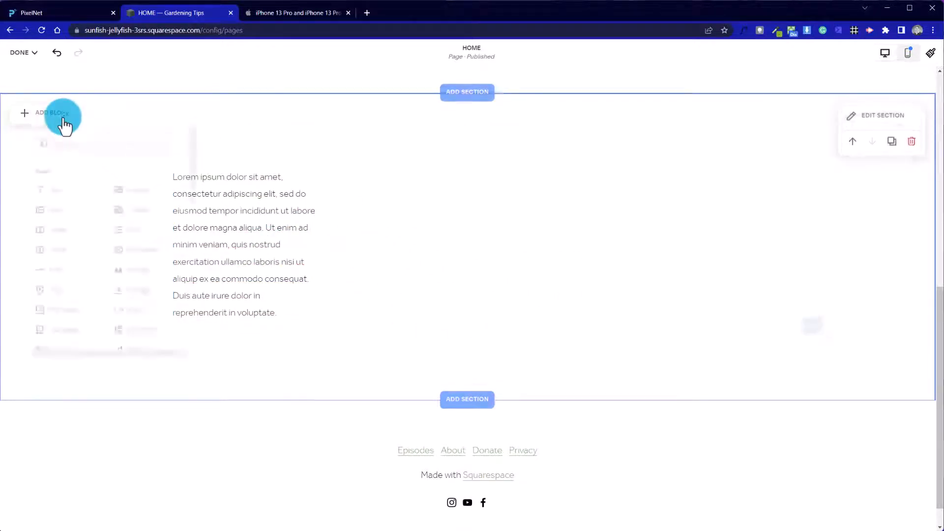
pyautogui.click(135, 187)
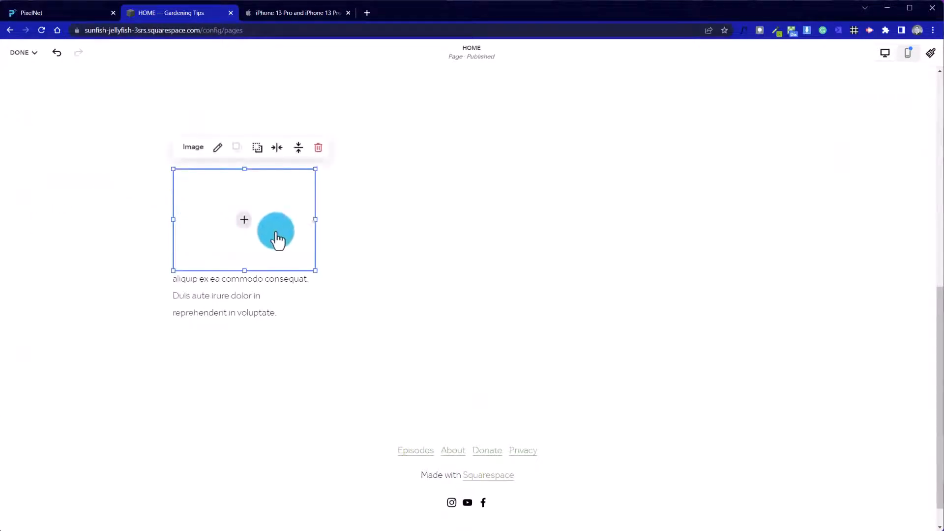
pyautogui.moveTo(276, 228); pyautogui.dragTo(609, 211)
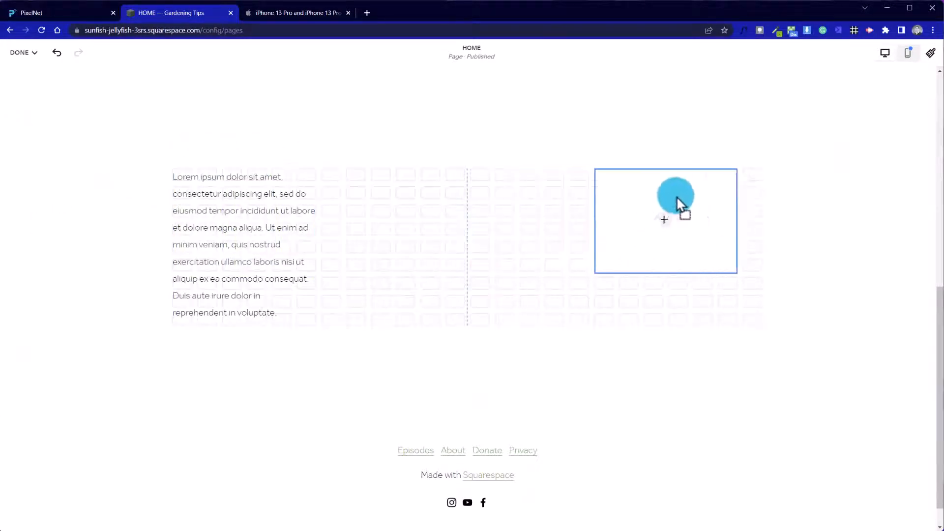
pyautogui.moveTo(687, 197); pyautogui.dragTo(687, 198)
pyautogui.moveTo(621, 269); pyautogui.dragTo(423, 395)
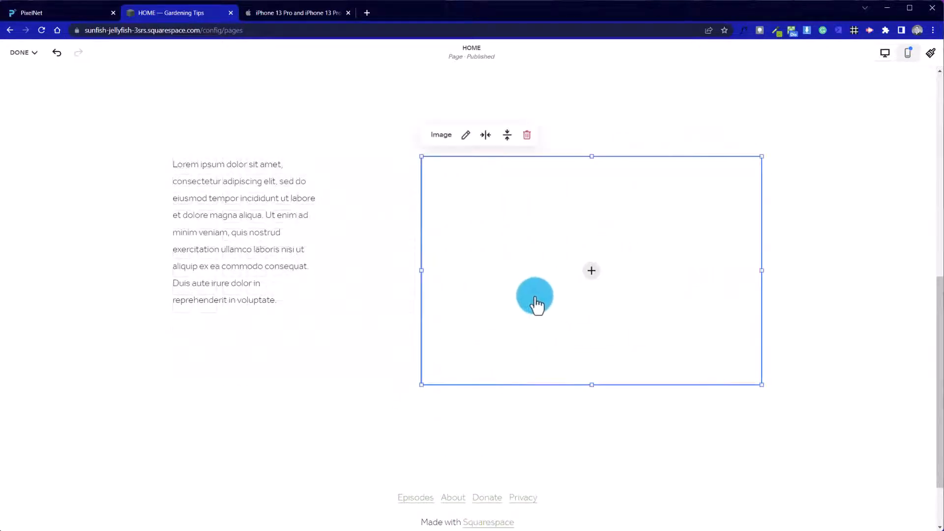
pyautogui.click(591, 273)
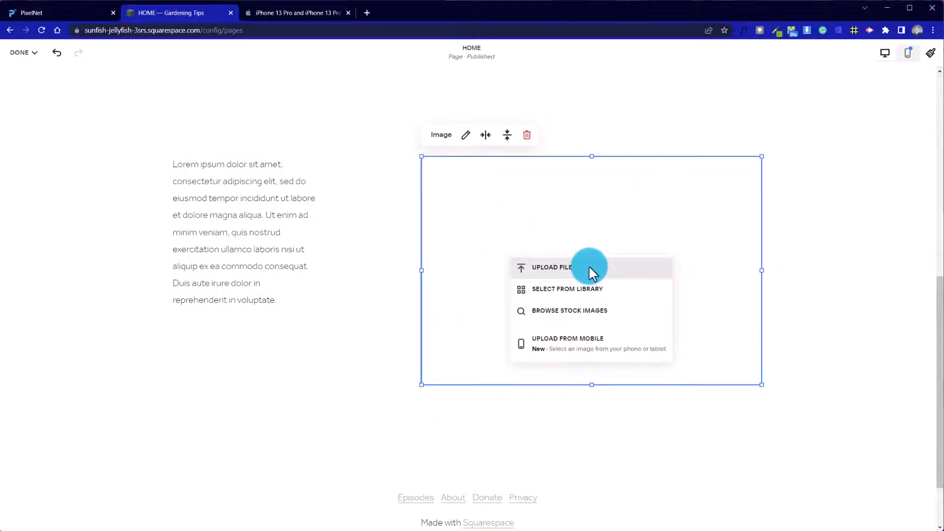
pyautogui.click(590, 266)
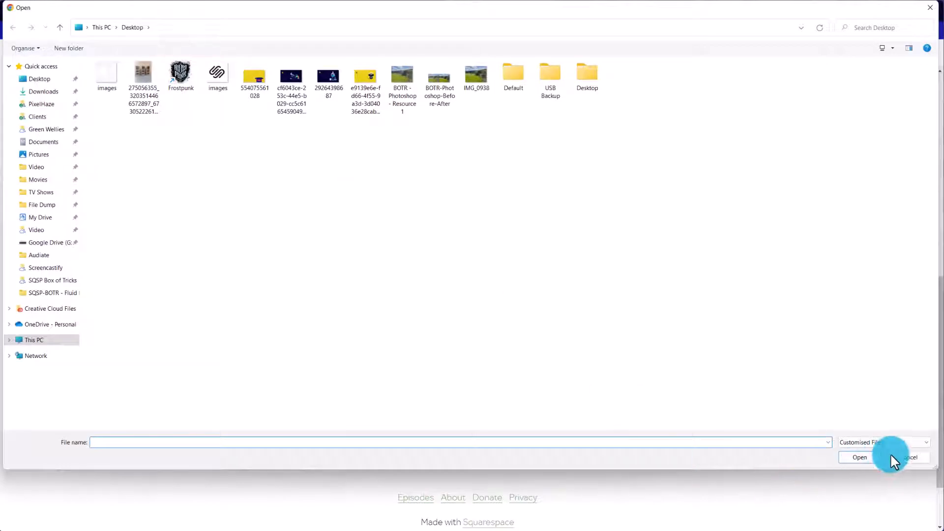
pyautogui.click(891, 454)
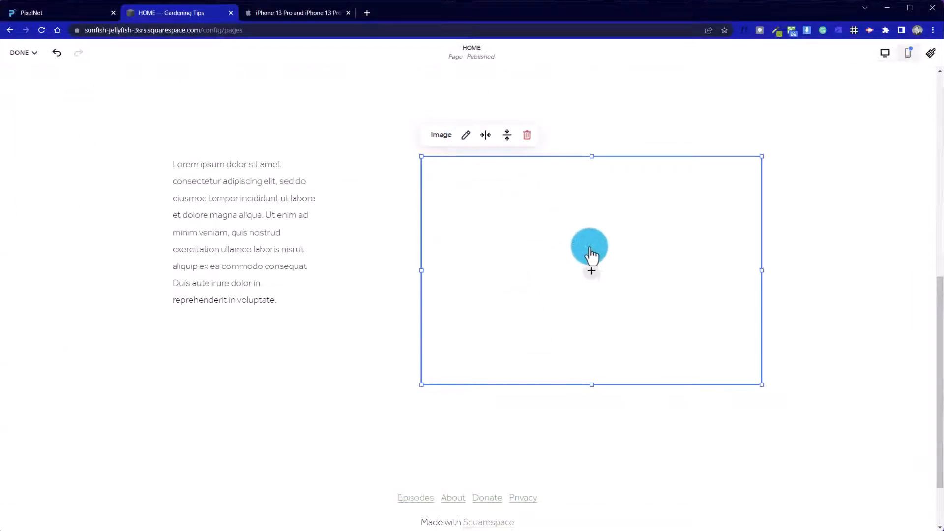
# - Search the free stock images for "GARDEN" and place the photo of the garden house with the open door in the image block
pyautogui.click(591, 255)
pyautogui.click(566, 316)
pyautogui.click(313, 185)
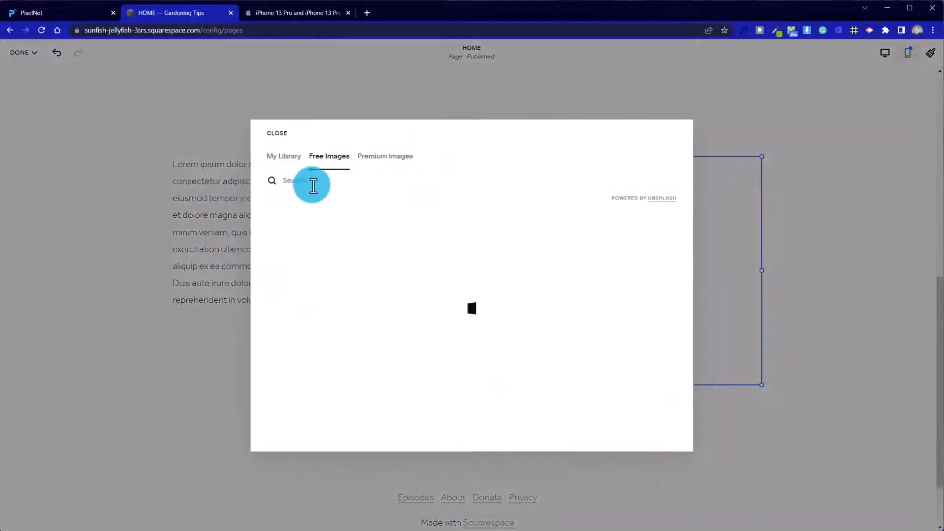
pyautogui.write('fA')
pyautogui.press('BackSpace')
pyautogui.press('BackSpace')
pyautogui.press('capslock')
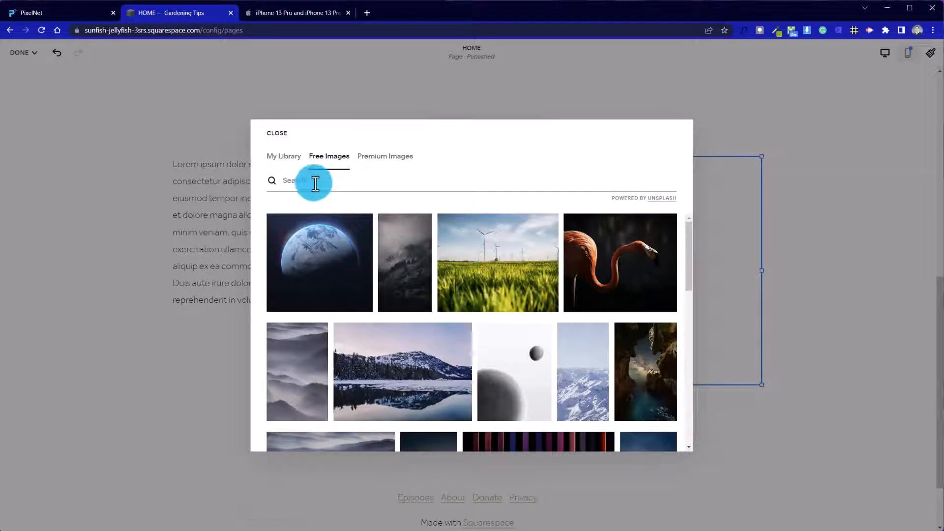
pyautogui.write('GARDEN')
pyautogui.press('Return')
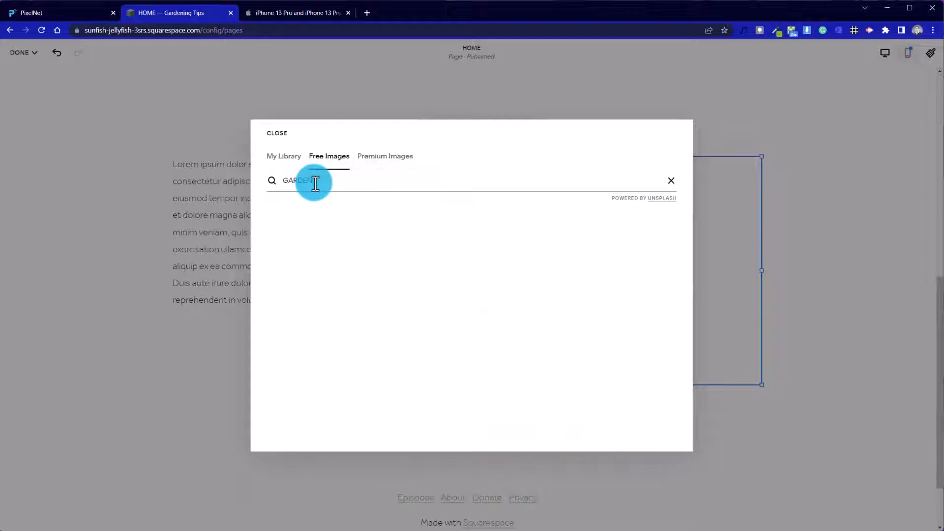
pyautogui.press('capslock')
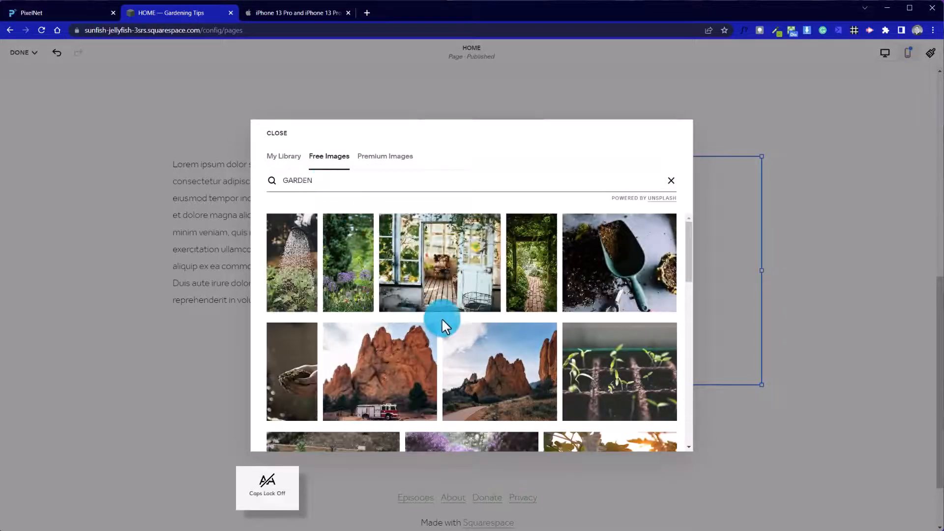
pyautogui.click(448, 267)
pyautogui.click(567, 317)
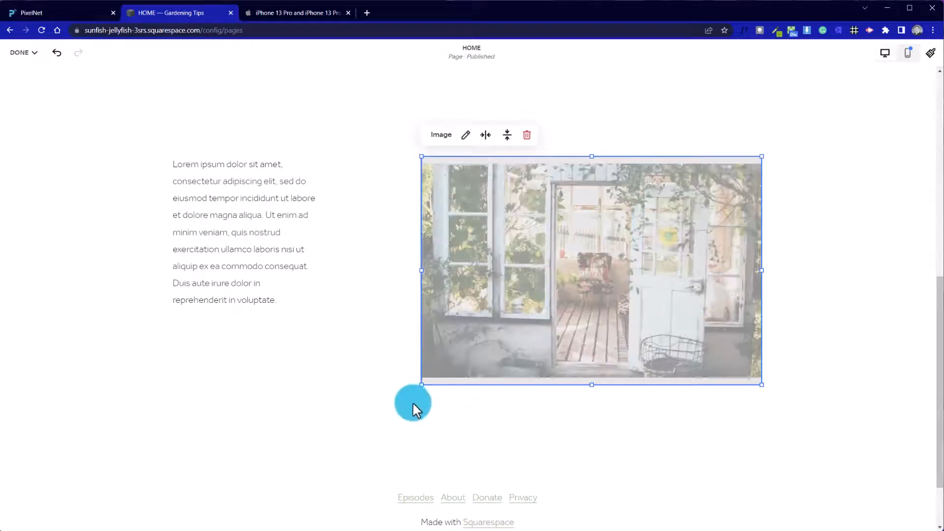
pyautogui.click(414, 402)
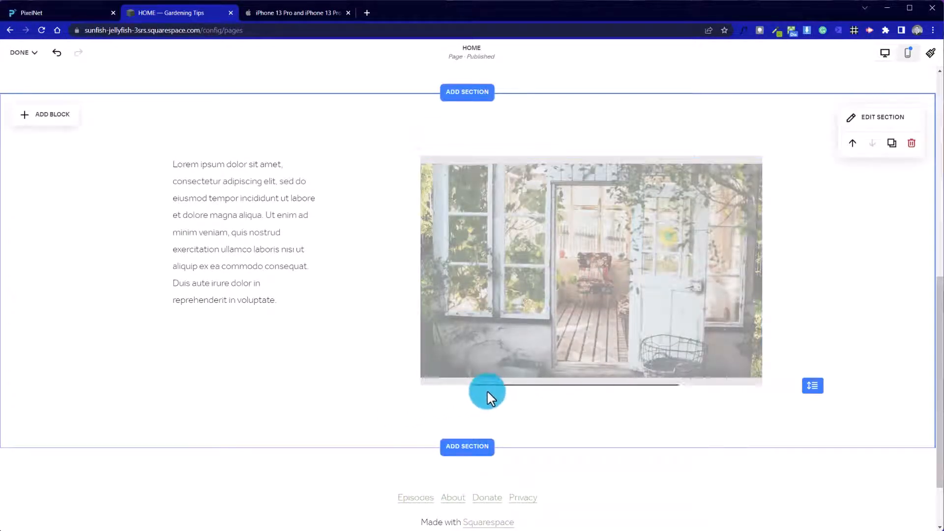
# - Add a second image block below the text, overlapping the lower-left corner of the garden house photo, and enlarge it to the text's left edge
pyautogui.click(45, 115)
pyautogui.click(133, 185)
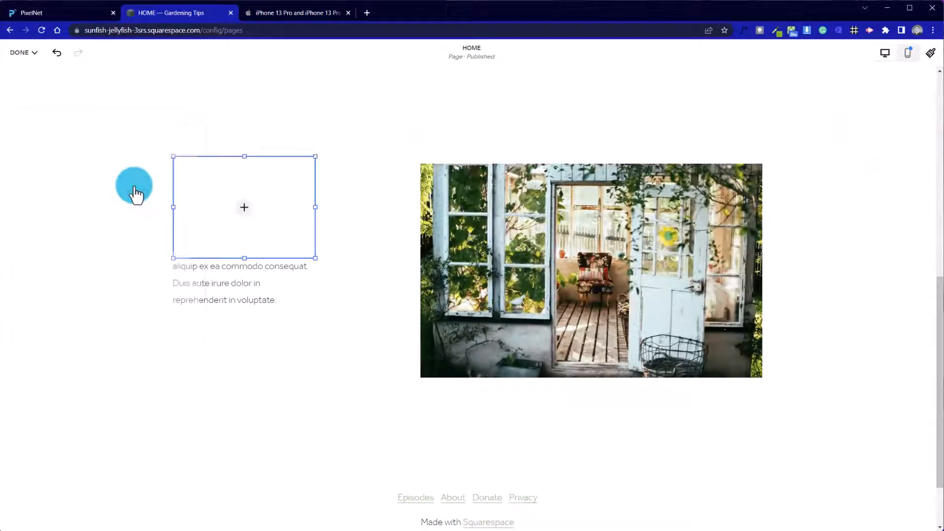
pyautogui.moveTo(217, 264); pyautogui.dragTo(392, 388)
pyautogui.scroll(-3, 369, 393)
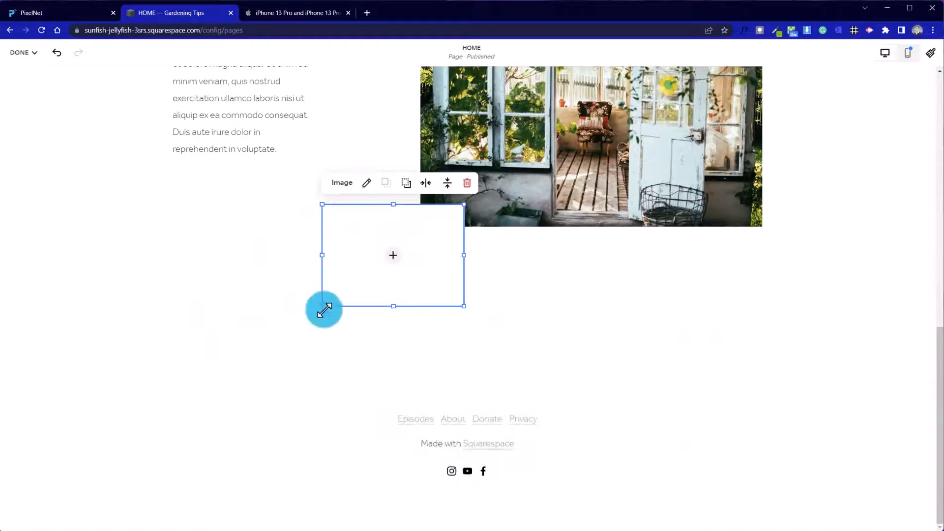
pyautogui.moveTo(323, 309); pyautogui.dragTo(175, 450)
pyautogui.click(644, 332)
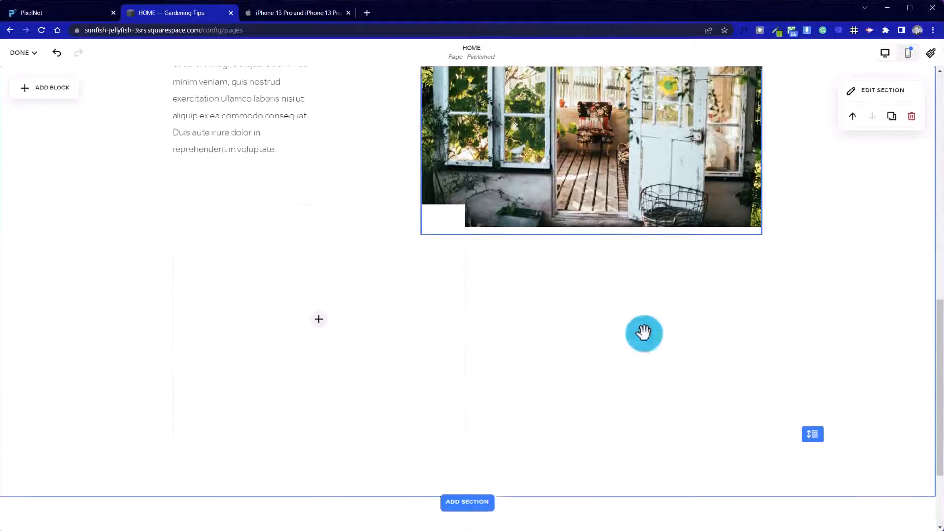
# - Search the free stock images for "garden" and place the photo of hands holding soil in the second image block
pyautogui.click(335, 329)
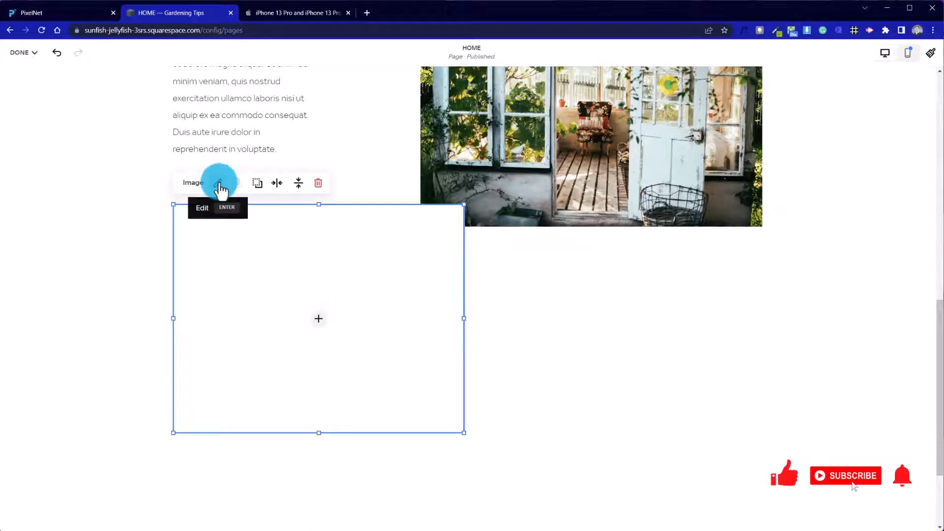
pyautogui.click(320, 321)
pyautogui.click(305, 359)
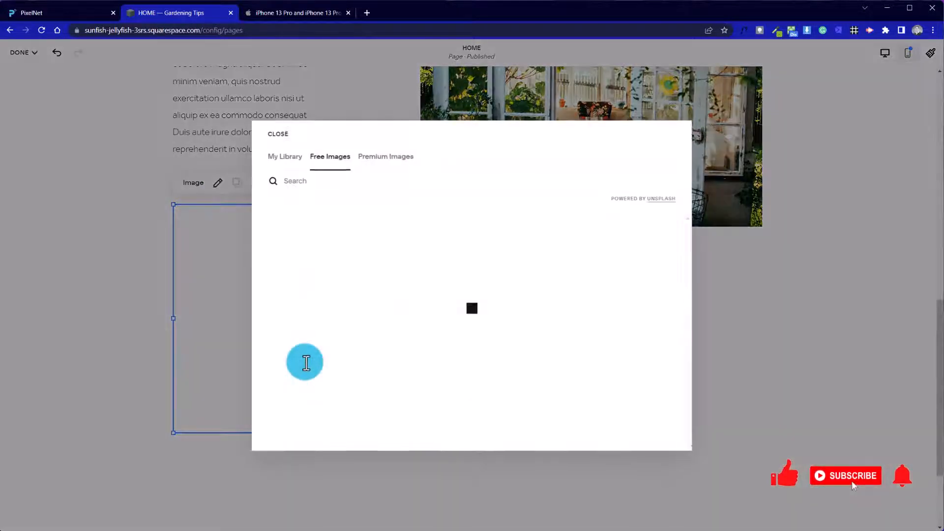
pyautogui.click(355, 183)
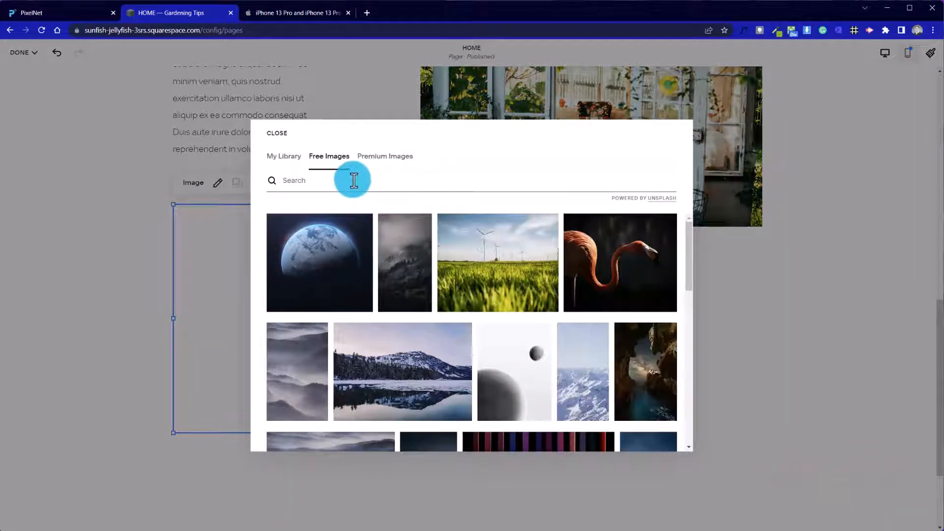
pyautogui.write('gard')
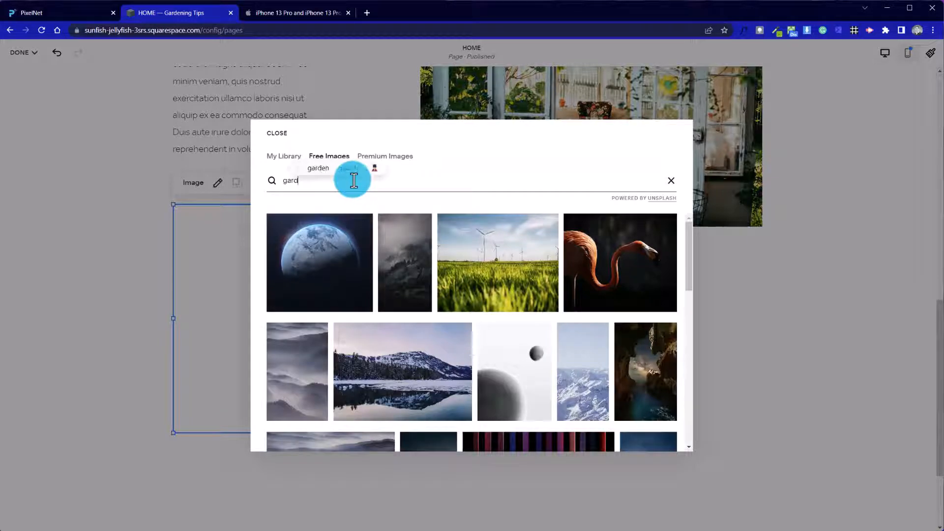
pyautogui.write('en')
pyautogui.scroll(-10, 483, 310)
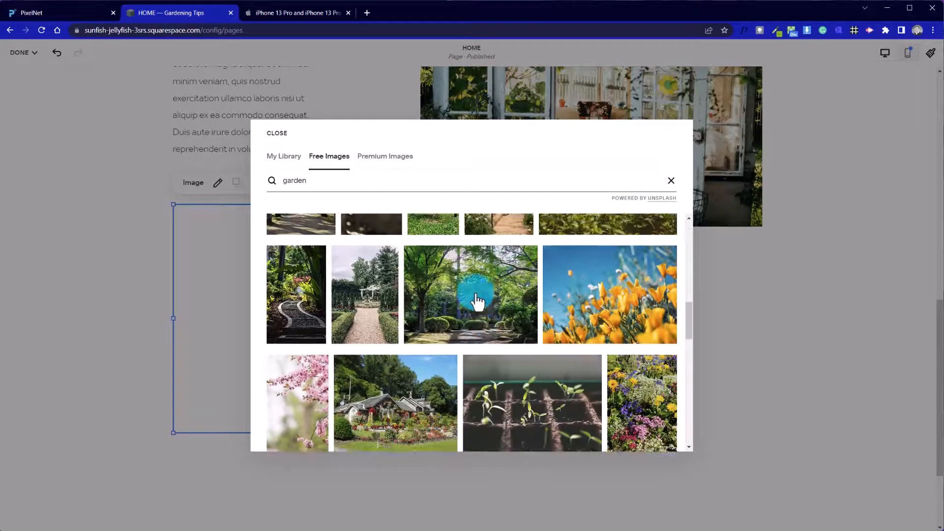
pyautogui.scroll(2, 475, 295)
pyautogui.scroll(-8, 475, 295)
pyautogui.scroll(4, 475, 295)
pyautogui.scroll(3, 475, 301)
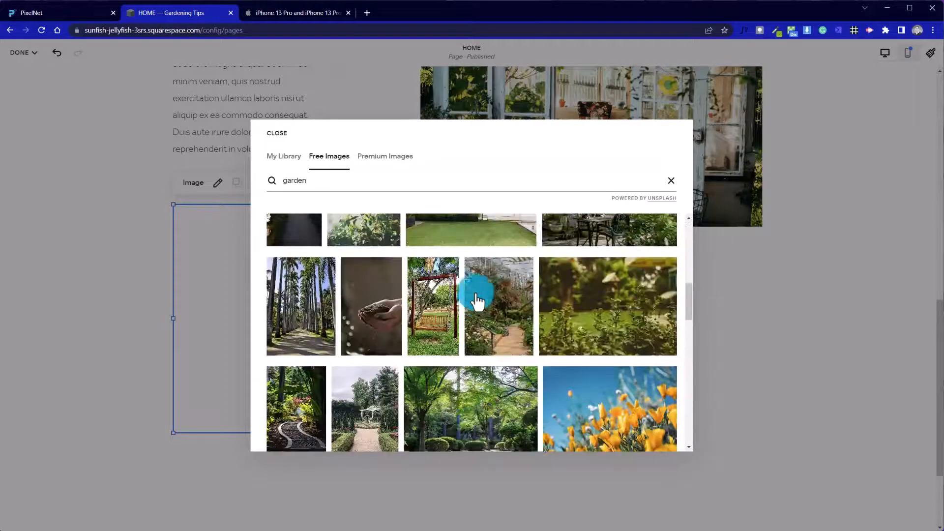
pyautogui.click(375, 308)
pyautogui.click(617, 350)
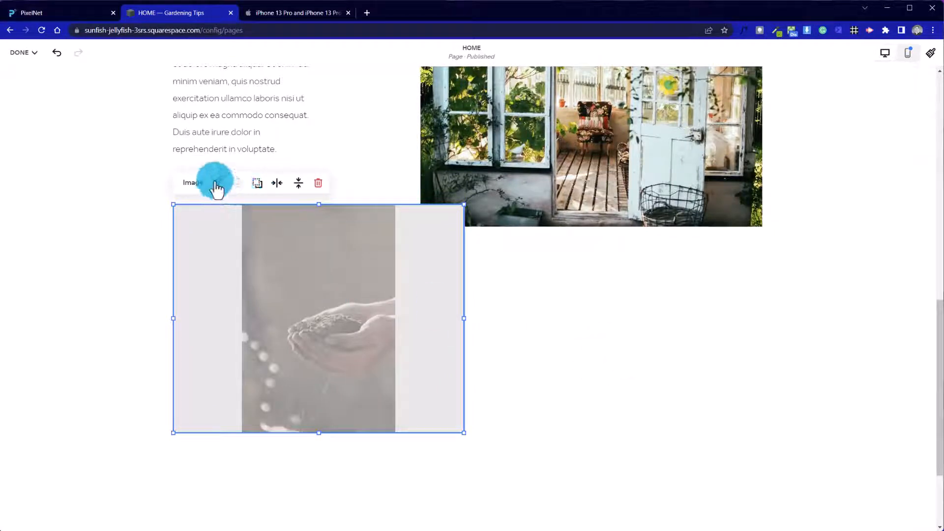
# - Set the design of the hands-with-soil image to Fill so the photo covers its whole block
pyautogui.click(256, 186)
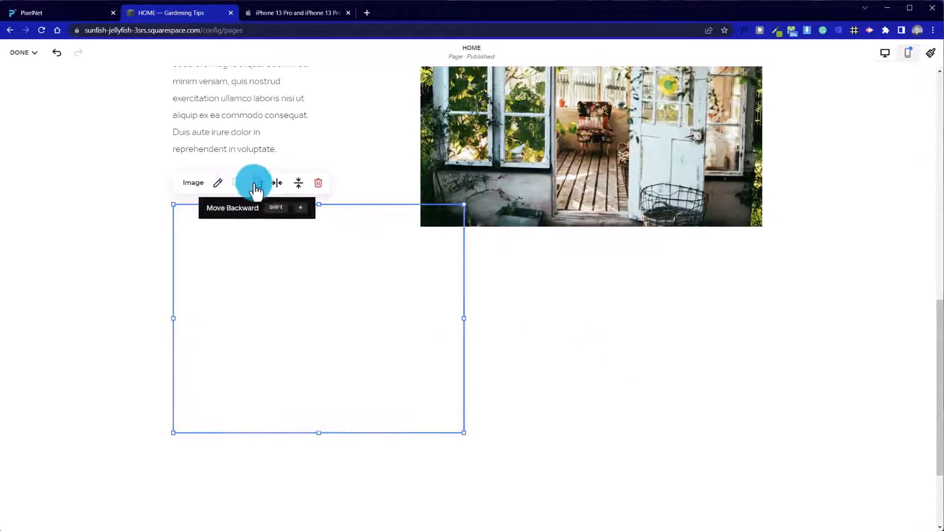
pyautogui.click(219, 185)
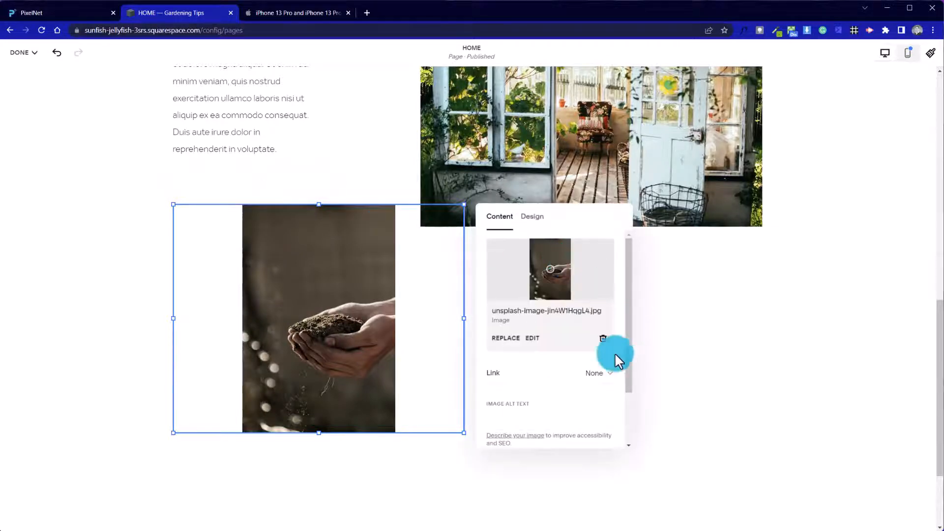
pyautogui.scroll(-2, 583, 386)
pyautogui.scroll(2, 583, 386)
pyautogui.click(535, 217)
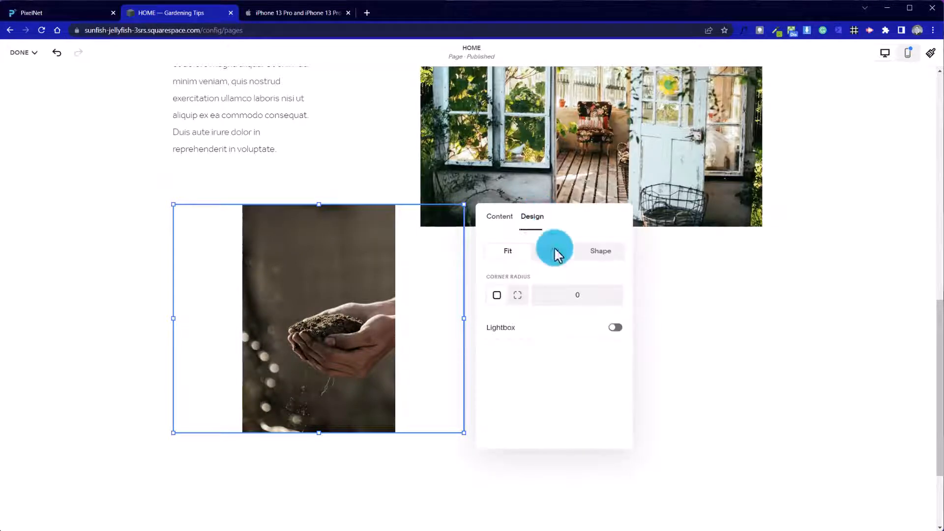
pyautogui.click(570, 256)
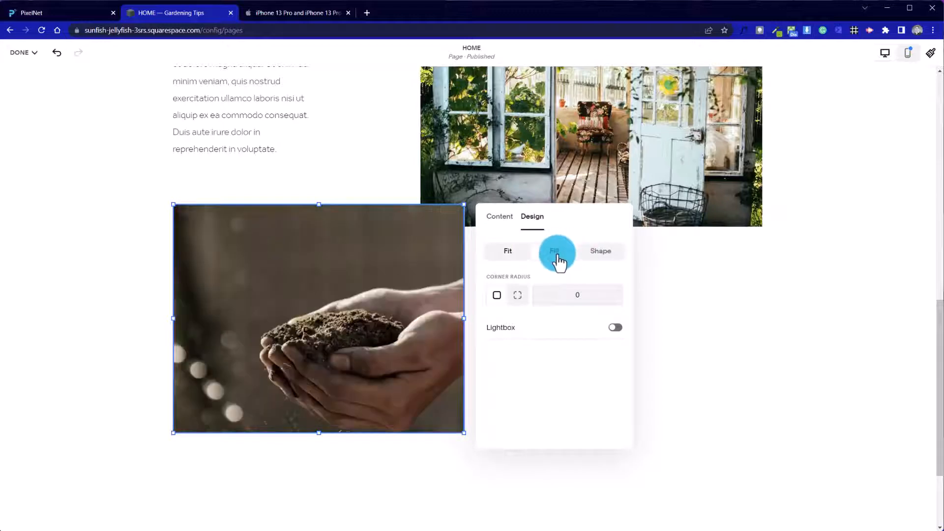
pyautogui.click(134, 252)
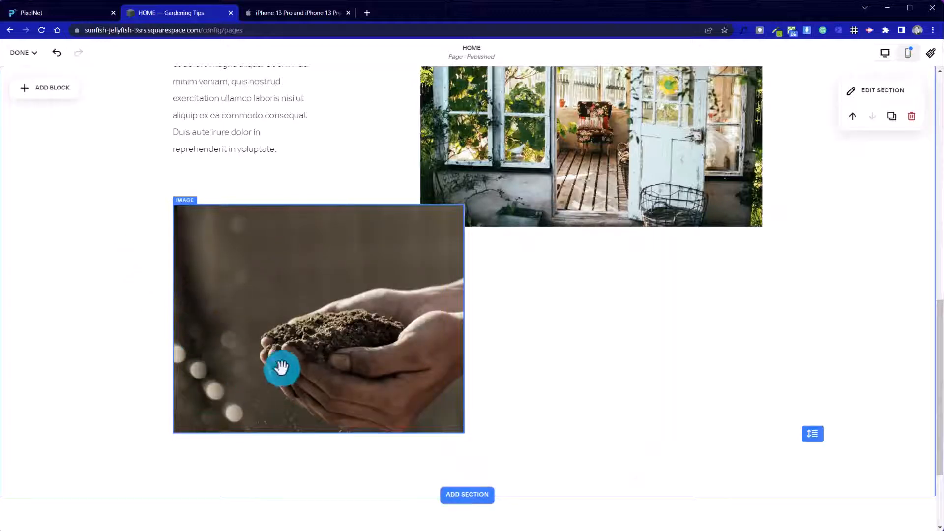
# - Extend the hands-with-soil image block downward and lower its focal point so the hands sit higher in the frame
pyautogui.moveTo(320, 435); pyautogui.dragTo(338, 473)
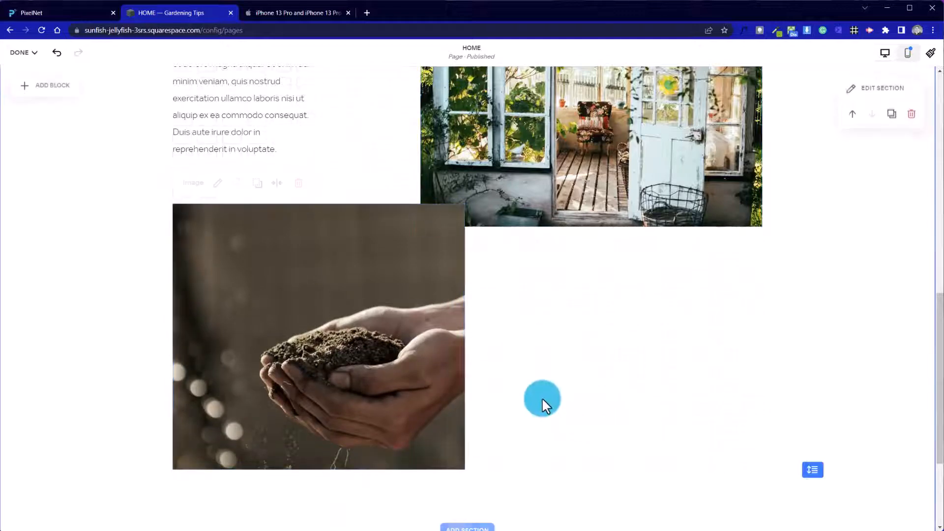
pyautogui.doubleClick(381, 349)
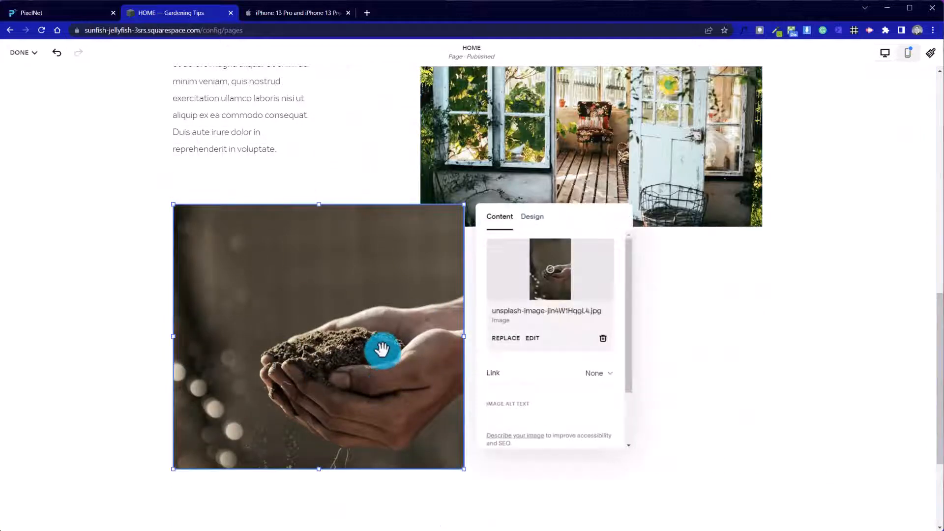
pyautogui.moveTo(554, 283); pyautogui.dragTo(556, 284)
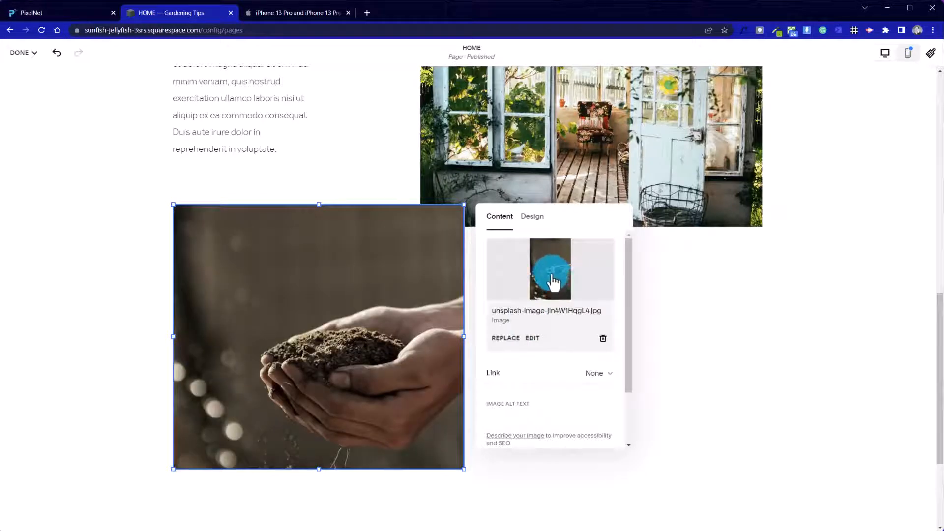
pyautogui.moveTo(556, 284); pyautogui.dragTo(556, 286)
pyautogui.click(367, 313)
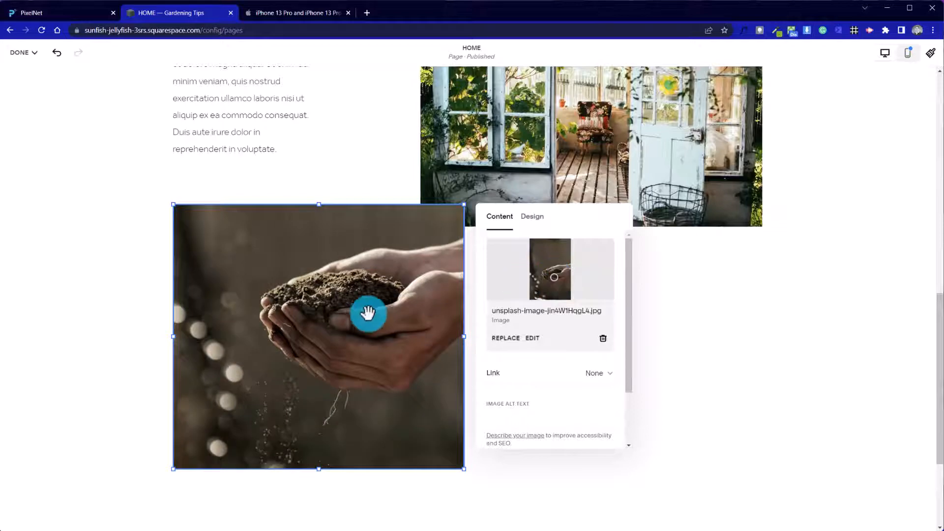
pyautogui.click(93, 263)
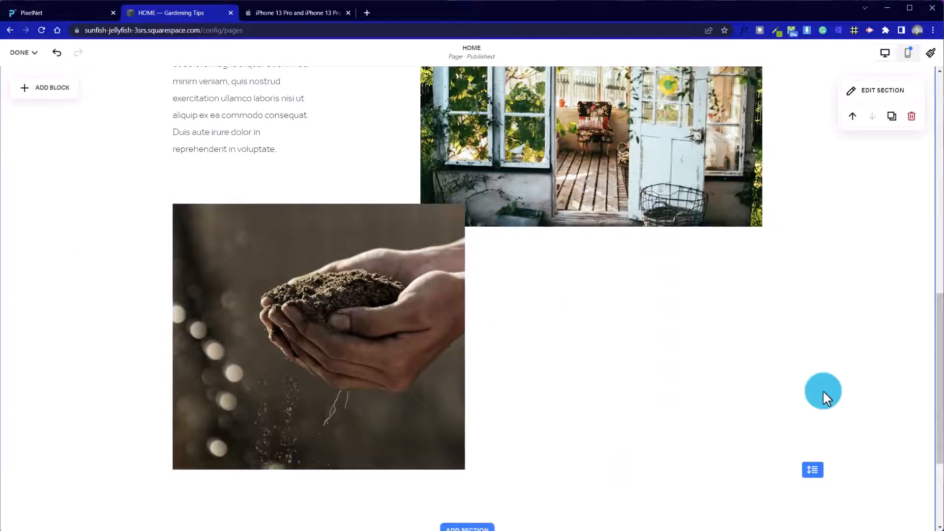
# - Copy the entire lorem ipsum paragraph beside the garden house photo
pyautogui.scroll(5, 819, 386)
pyautogui.click(238, 325)
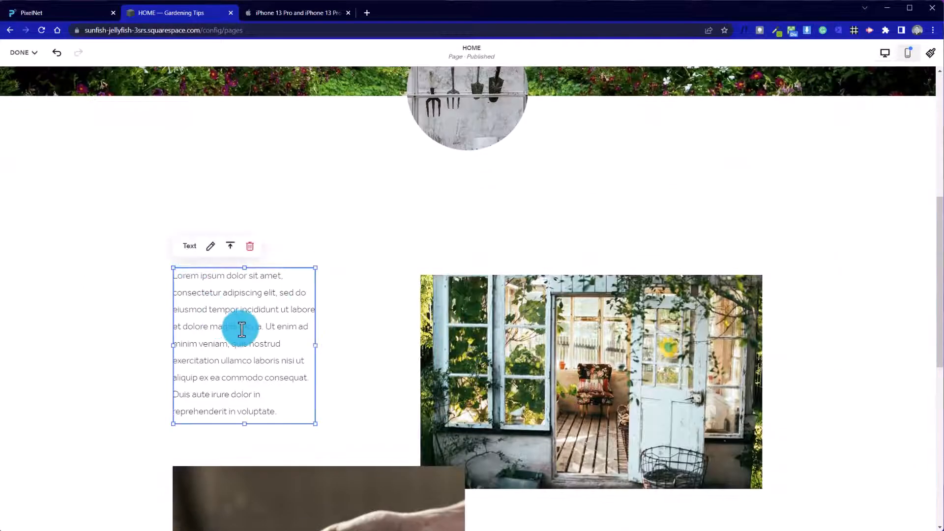
pyautogui.click(241, 328)
pyautogui.hotkey('ctrl', 'a')
pyautogui.hotkey('ctrl', 'c')
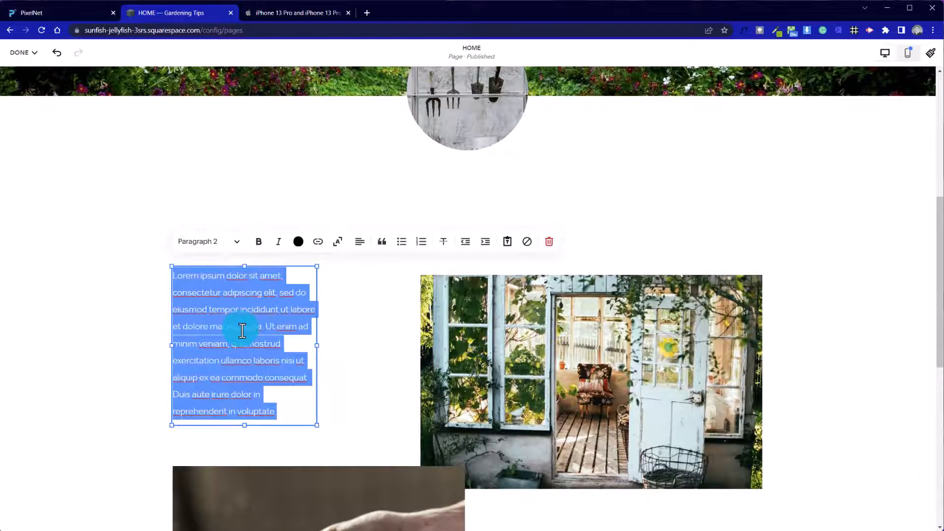
# - Add a text block beside the hands-with-soil photo, under the garden house image, and paste the copied paragraph into it
pyautogui.scroll(-5, 587, 316)
pyautogui.click(512, 268)
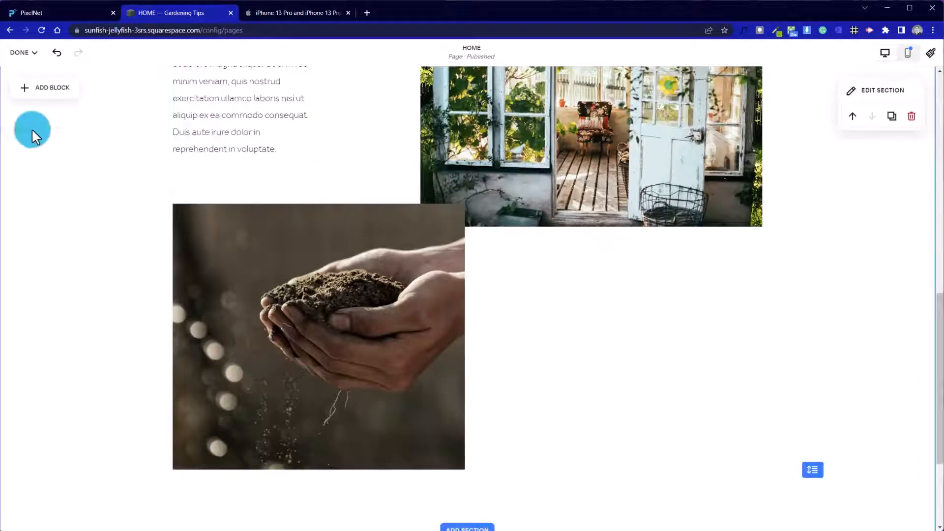
pyautogui.click(42, 98)
pyautogui.click(57, 190)
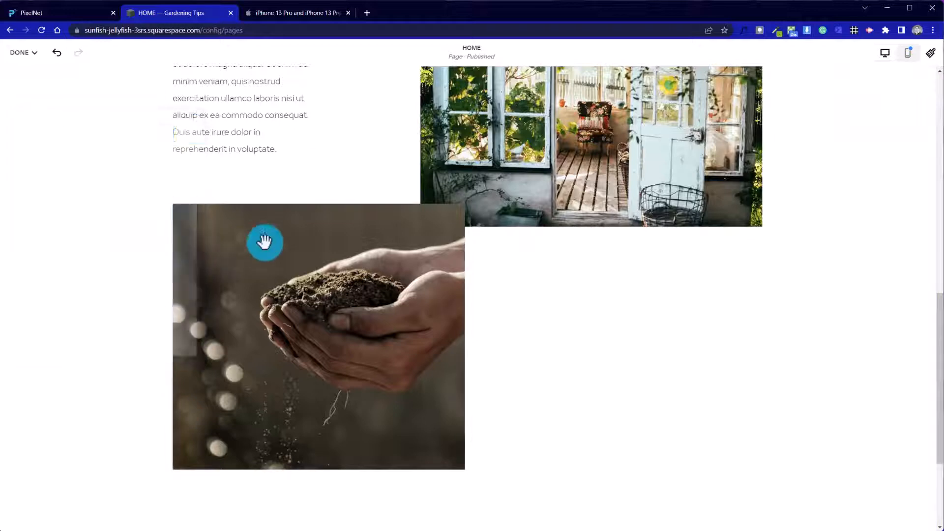
pyautogui.moveTo(255, 146); pyautogui.dragTo(592, 272)
pyautogui.click(542, 255)
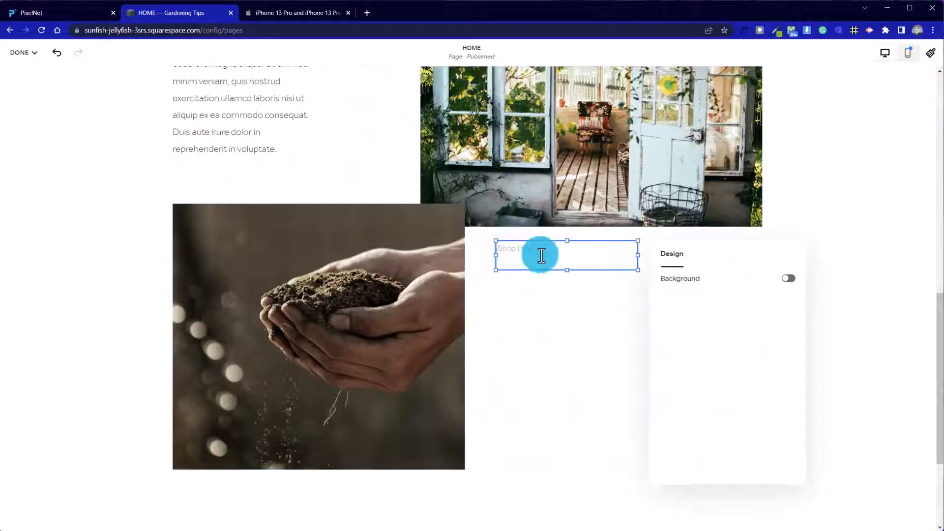
pyautogui.hotkey('ctrl', 'v')
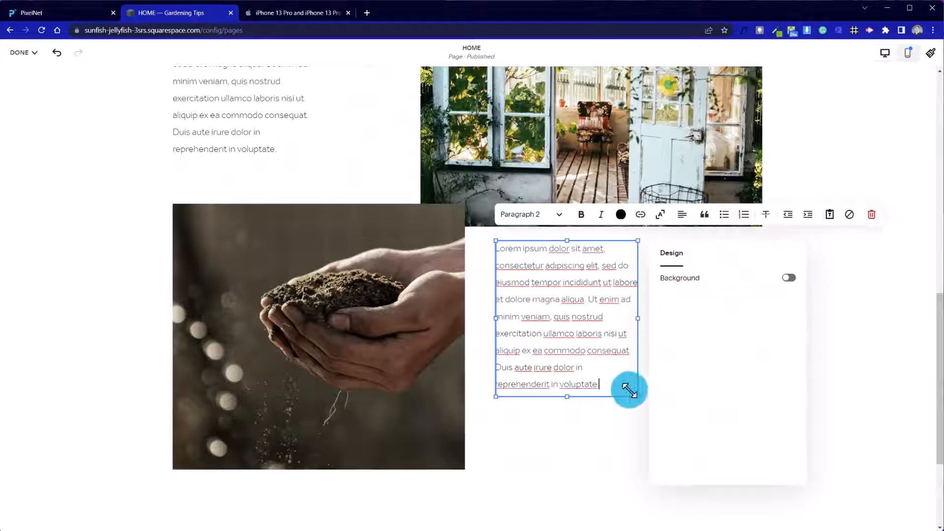
pyautogui.click(597, 444)
# - Widen the new text block to the right and move it slightly down, away from the garden house photo
pyautogui.click(601, 339)
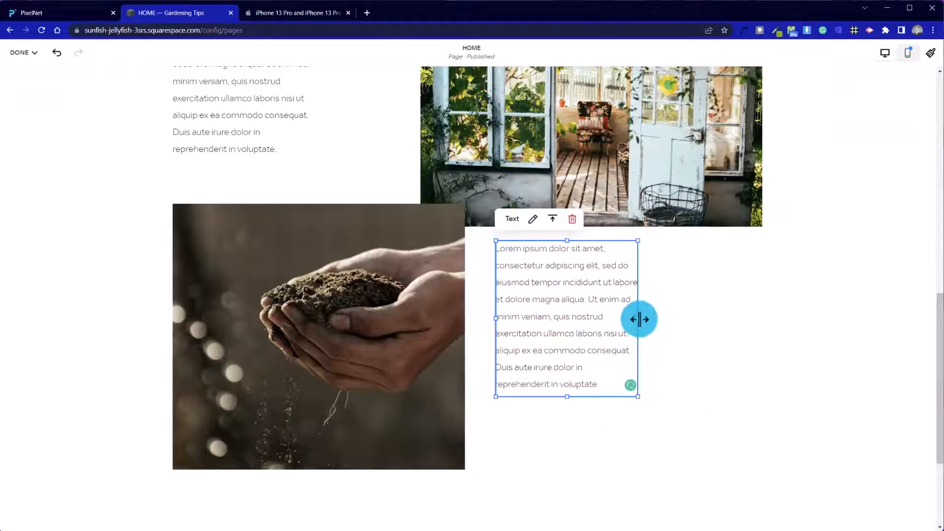
pyautogui.moveTo(639, 319); pyautogui.dragTo(689, 316)
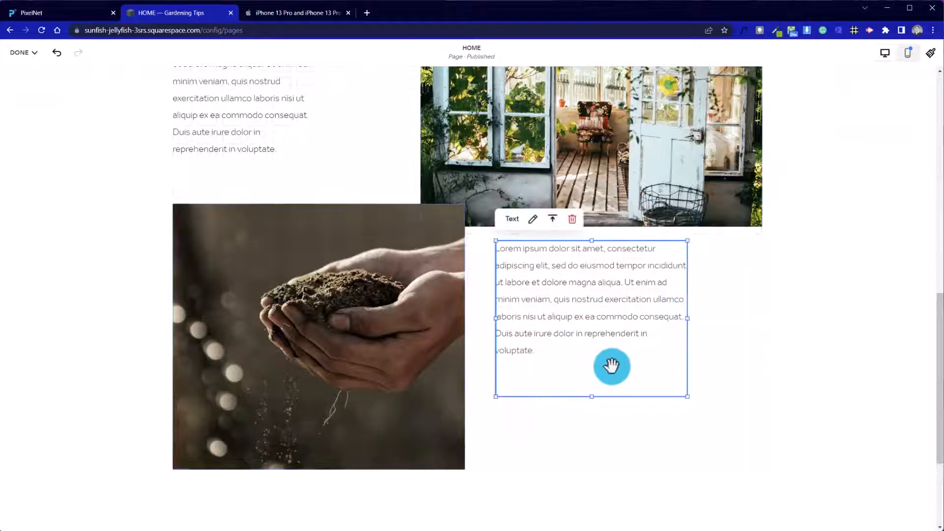
pyautogui.scroll(-3, 609, 367)
pyautogui.scroll(3, 609, 367)
pyautogui.click(559, 303)
pyautogui.moveTo(559, 303); pyautogui.dragTo(563, 330)
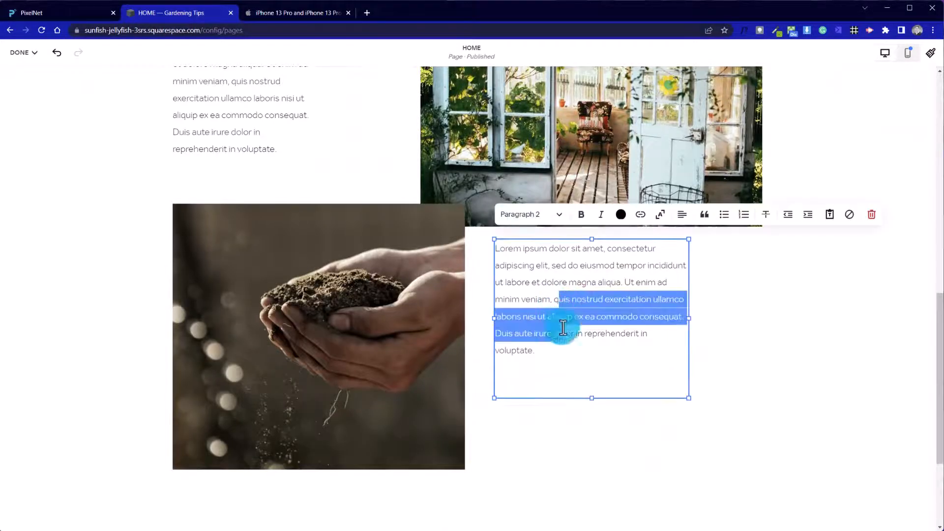
pyautogui.moveTo(566, 377); pyautogui.dragTo(568, 396)
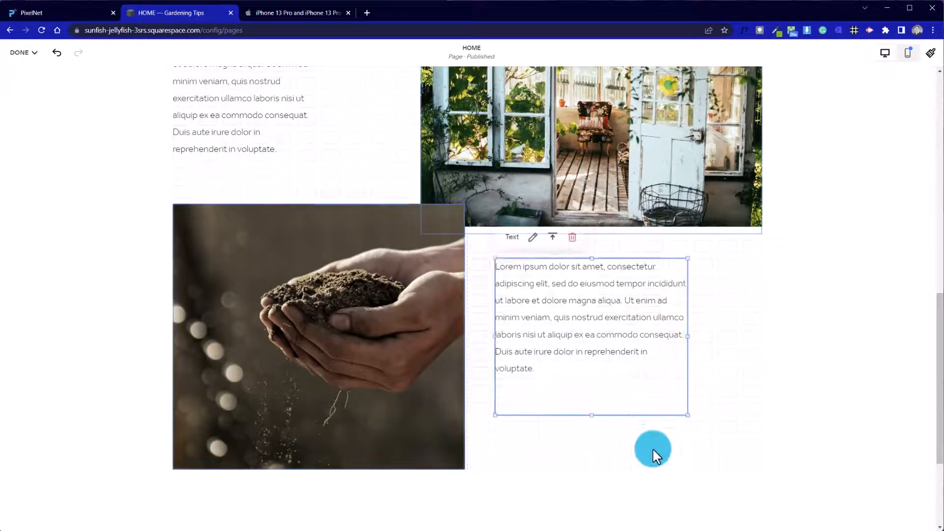
# - Split the lower text after "adipiscing elit", dropping the comma, and format the opening phrase as Heading 3
pyautogui.doubleClick(603, 314)
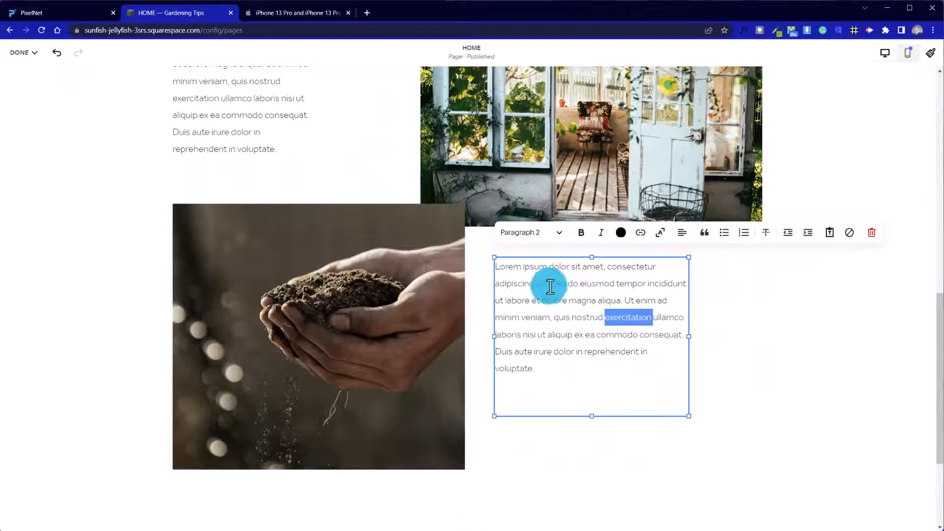
pyautogui.click(565, 291)
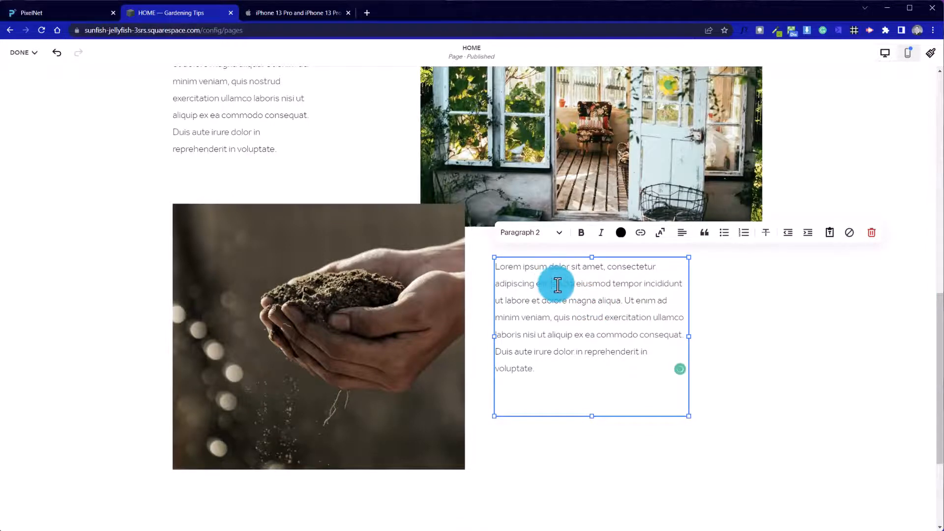
pyautogui.press('Return')
pyautogui.click(544, 240)
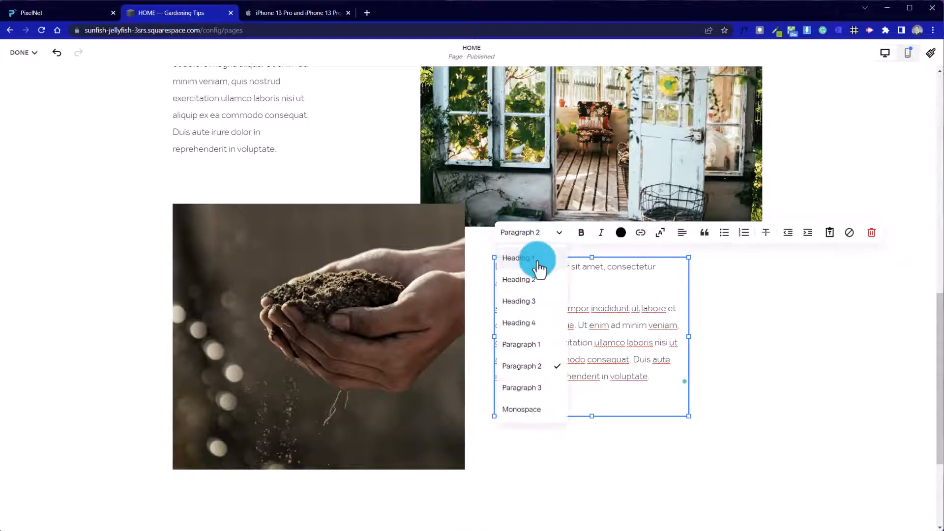
pyautogui.click(537, 302)
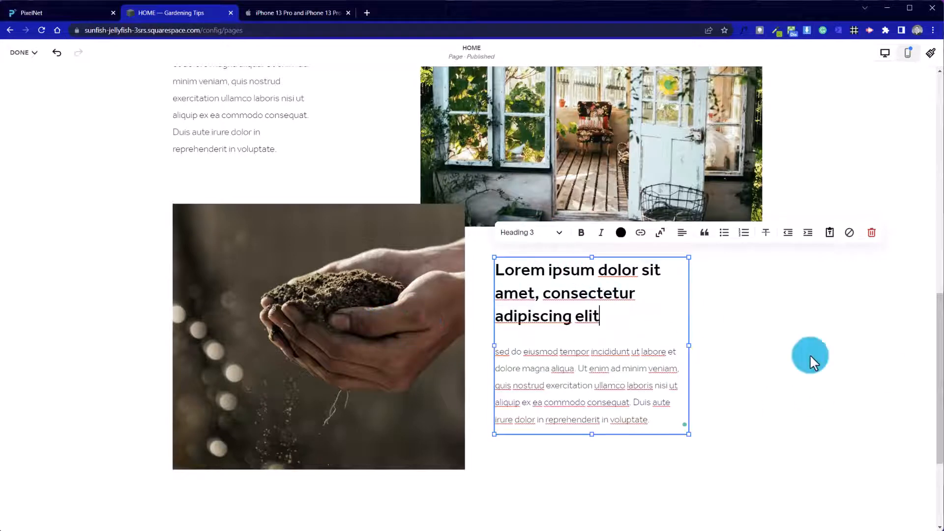
pyautogui.click(795, 366)
# - Widen the upper text block toward the garden house photo to match the lower text block's width
pyautogui.scroll(3, 615, 396)
pyautogui.click(268, 222)
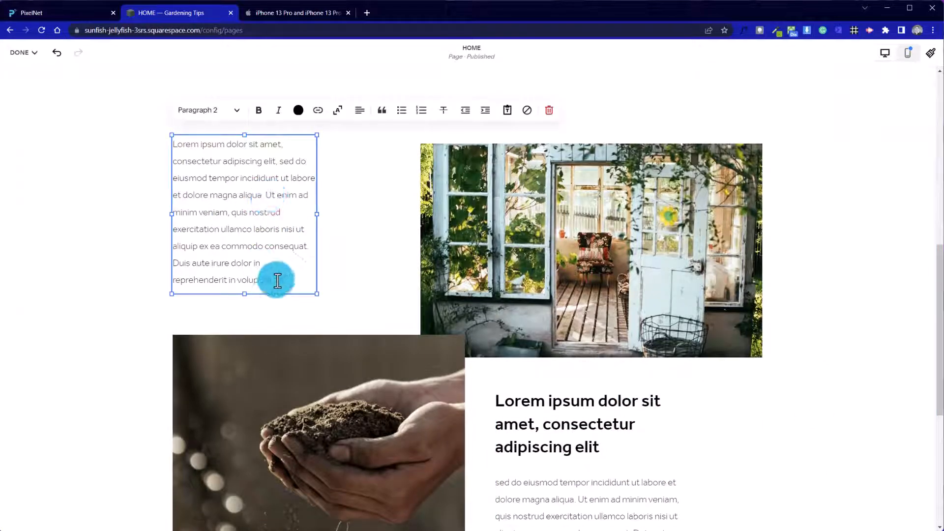
pyautogui.moveTo(322, 219); pyautogui.dragTo(367, 213)
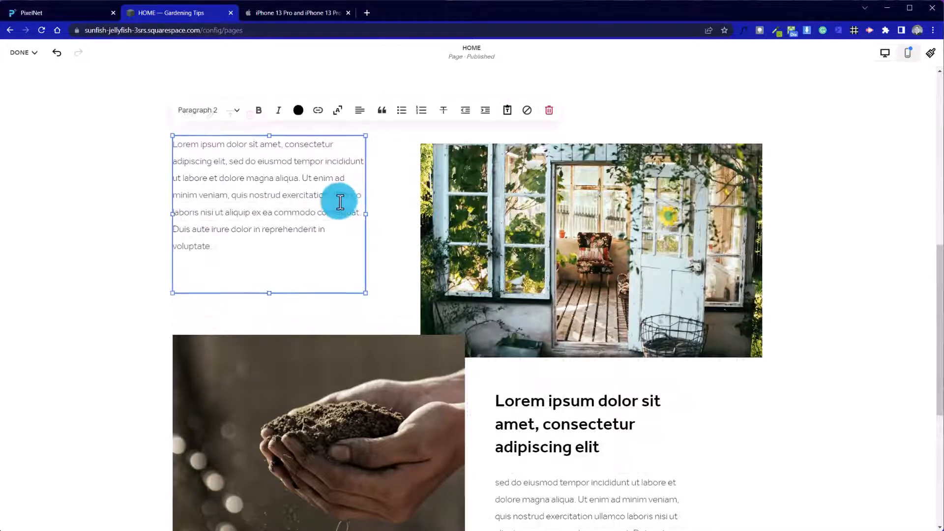
# - Break the upper text after "adipiscing elit," into its own paragraph and format that opening phrase as Heading 3
pyautogui.click(238, 167)
pyautogui.press('Return')
pyautogui.press('Return')
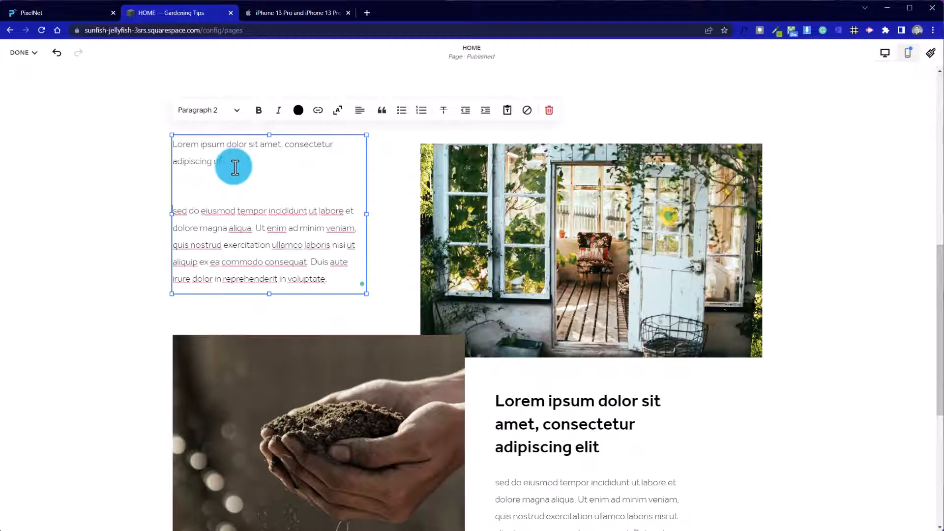
pyautogui.press('BackSpace')
pyautogui.moveTo(225, 162); pyautogui.dragTo(168, 141)
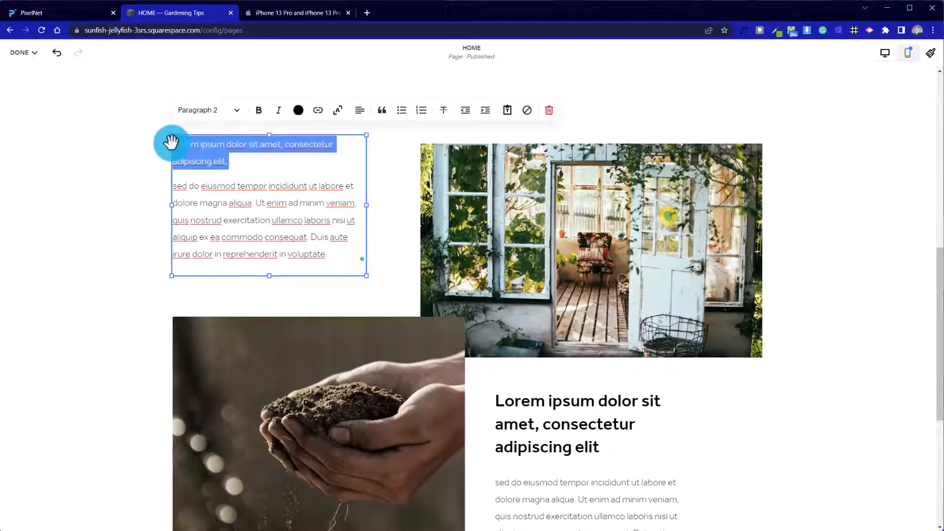
pyautogui.click(219, 112)
pyautogui.click(222, 180)
pyautogui.click(130, 232)
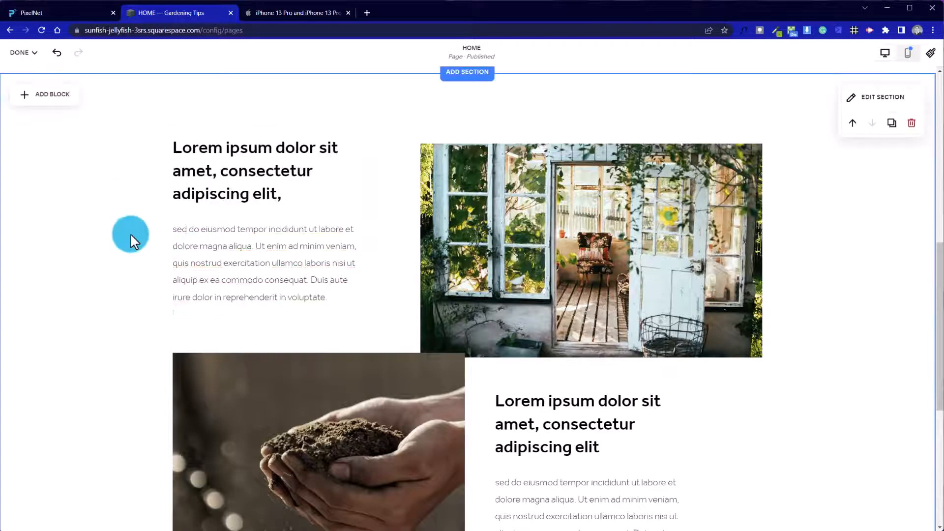
# - Add a section above the footer from the Events category, using the "Upcoming events" layout with three cards
pyautogui.scroll(-5, 130, 232)
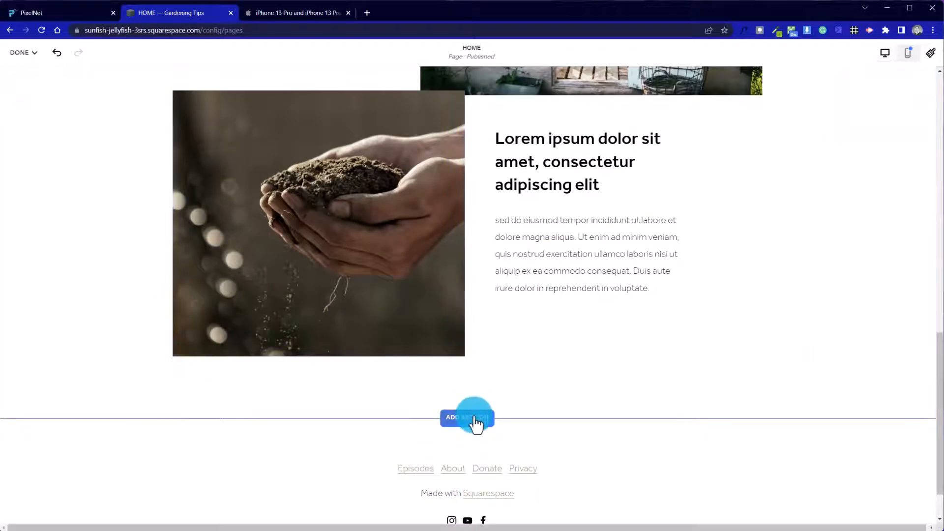
pyautogui.click(475, 419)
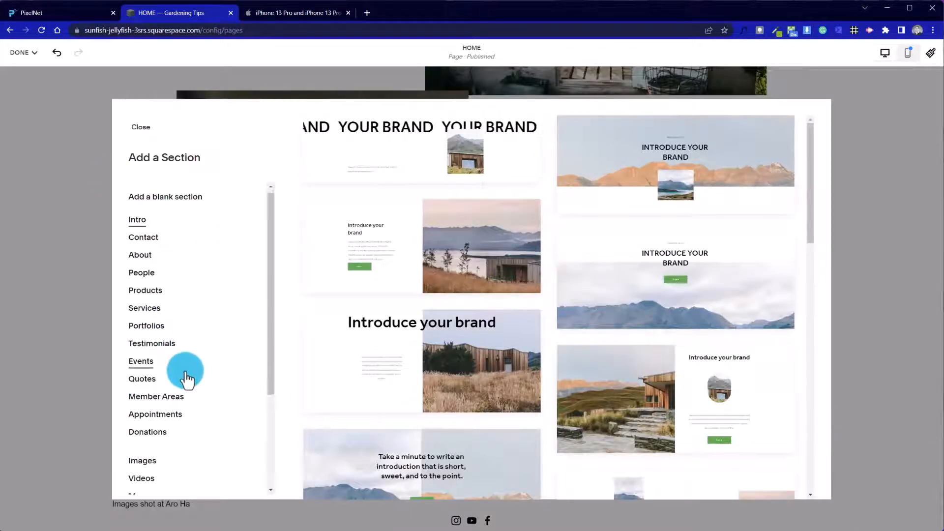
pyautogui.scroll(-3, 185, 372)
pyautogui.scroll(3, 187, 374)
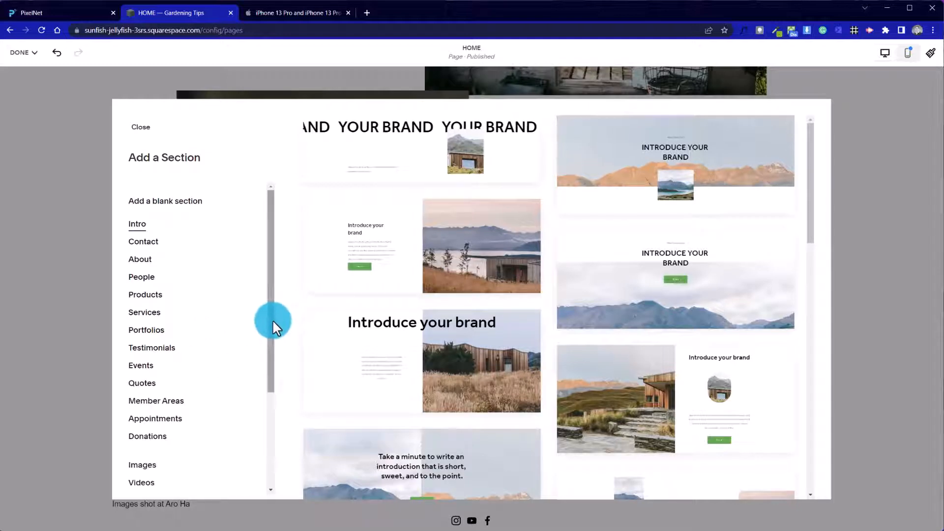
pyautogui.moveTo(272, 319); pyautogui.dragTo(279, 322)
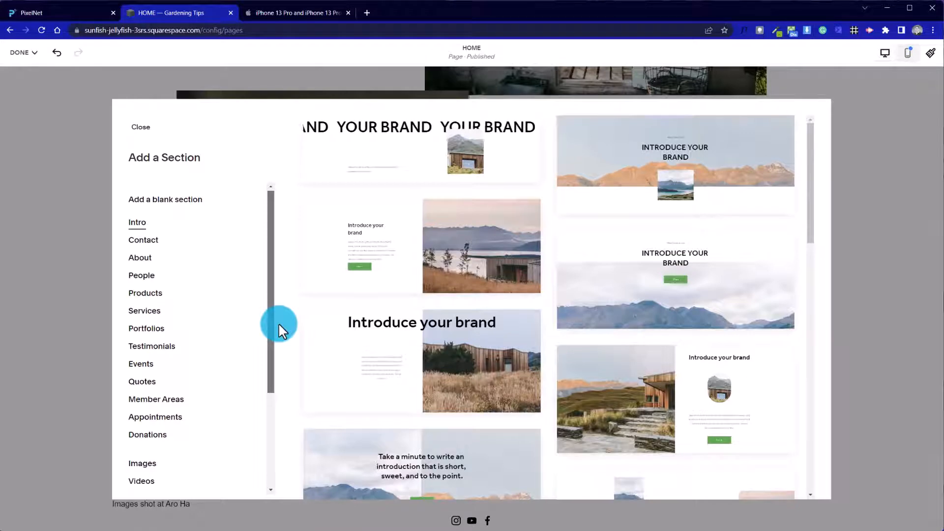
pyautogui.moveTo(278, 323); pyautogui.dragTo(278, 323)
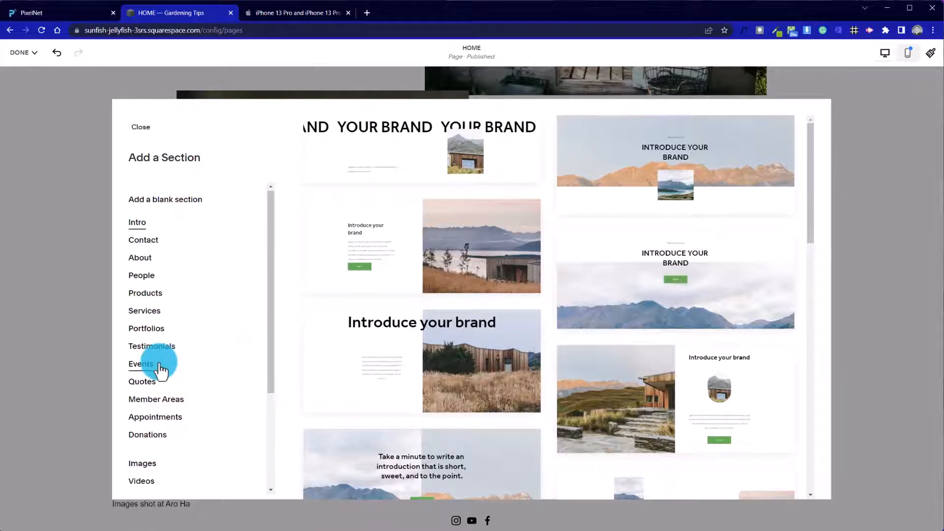
pyautogui.click(161, 368)
pyautogui.scroll(-3, 561, 368)
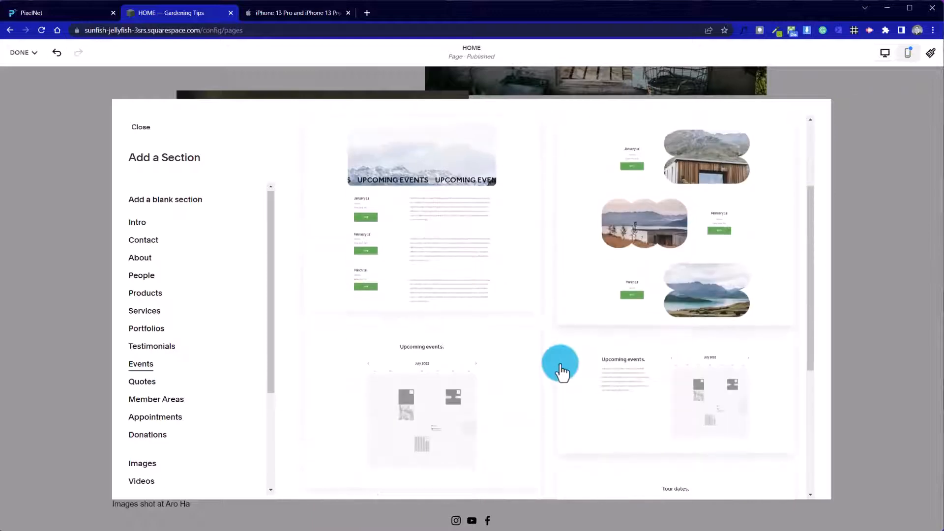
pyautogui.scroll(-3, 560, 369)
pyautogui.scroll(6, 560, 369)
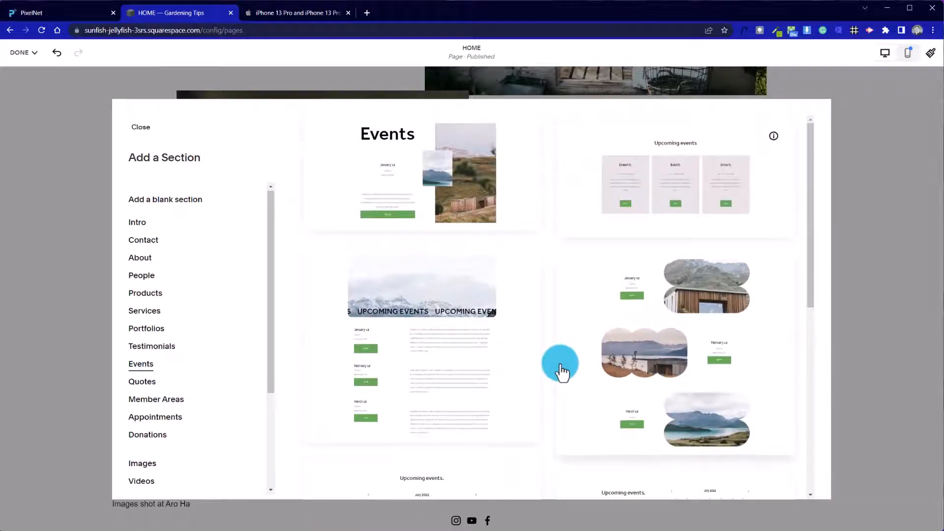
pyautogui.click(663, 173)
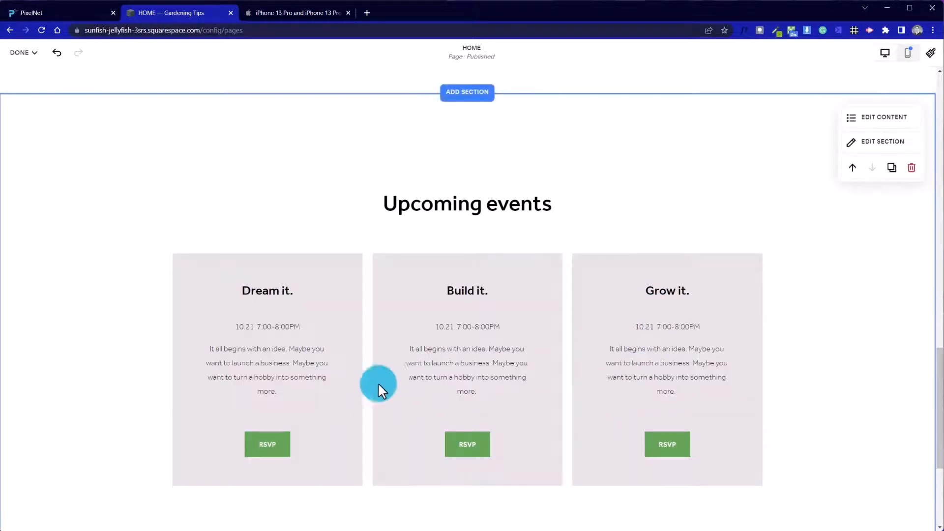
pyautogui.scroll(-4, 349, 297)
pyautogui.scroll(10, 350, 296)
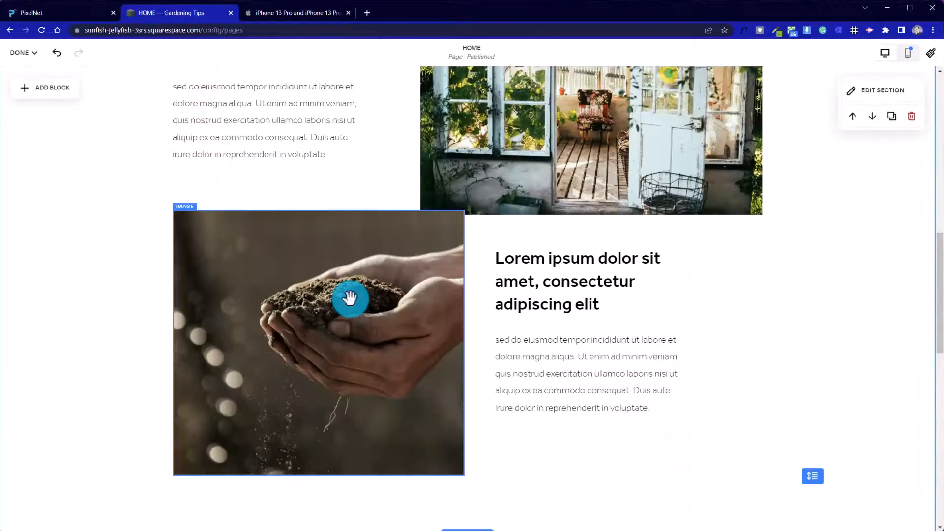
pyautogui.scroll(-6, 349, 297)
pyautogui.scroll(-5, 708, 341)
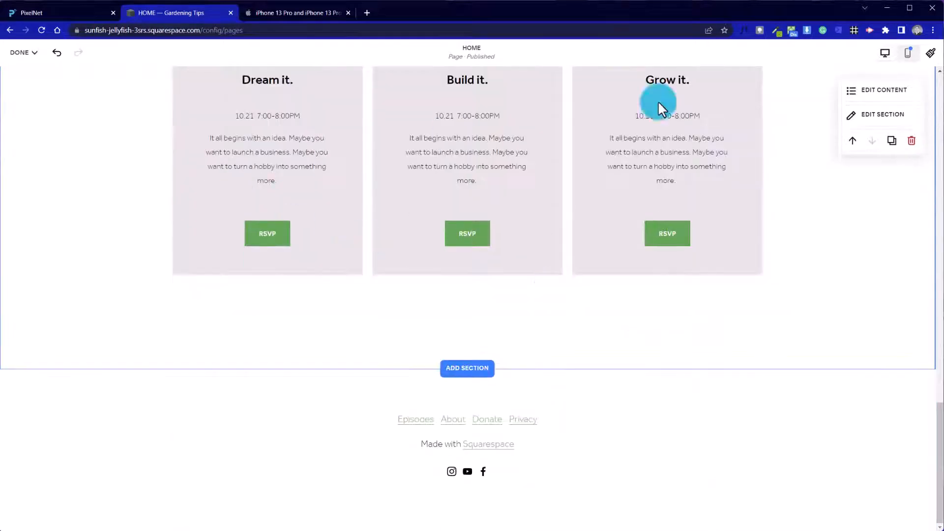
pyautogui.scroll(5, 840, 293)
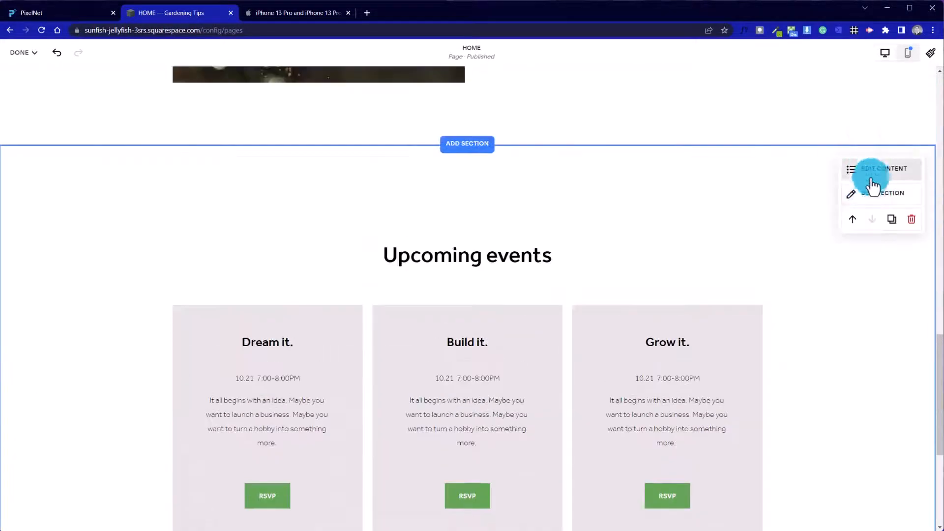
# - Apply the Light 1 color theme to the Upcoming events section
pyautogui.click(868, 205)
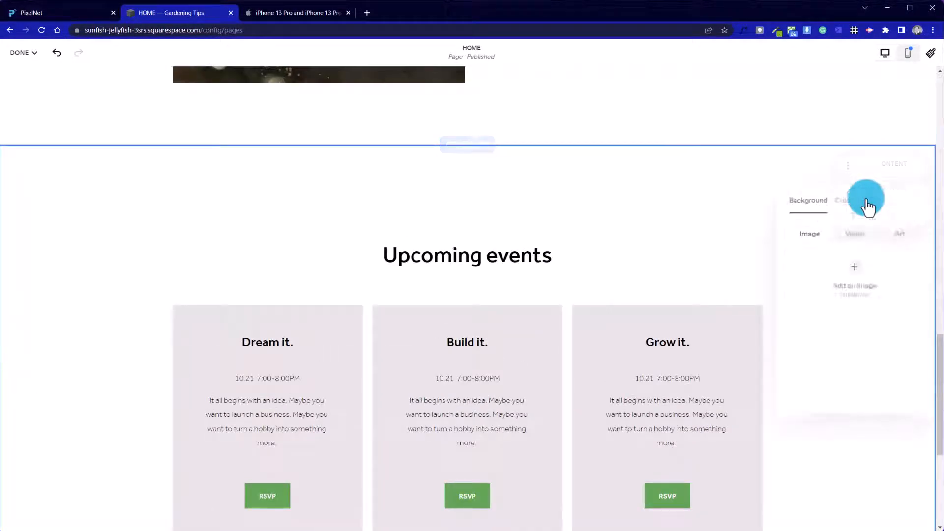
pyautogui.moveTo(857, 208); pyautogui.dragTo(806, 192)
pyautogui.click(772, 192)
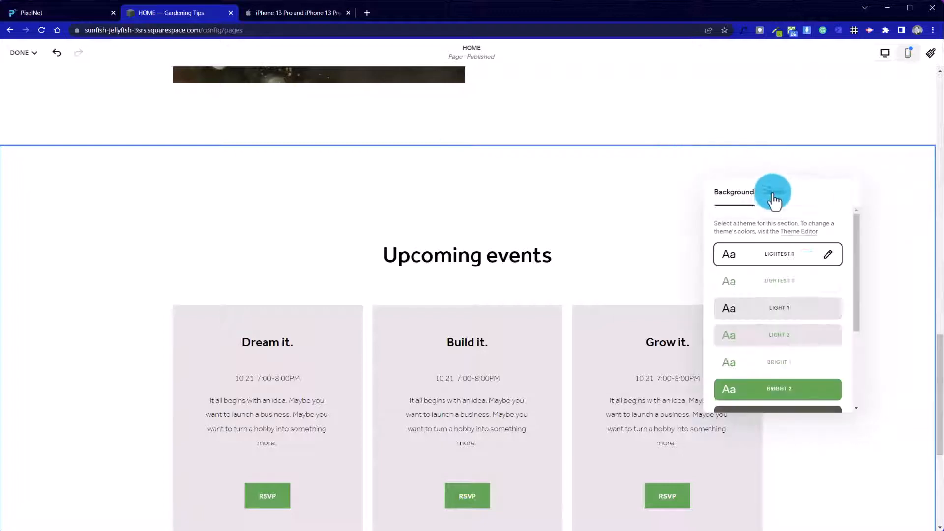
pyautogui.click(815, 311)
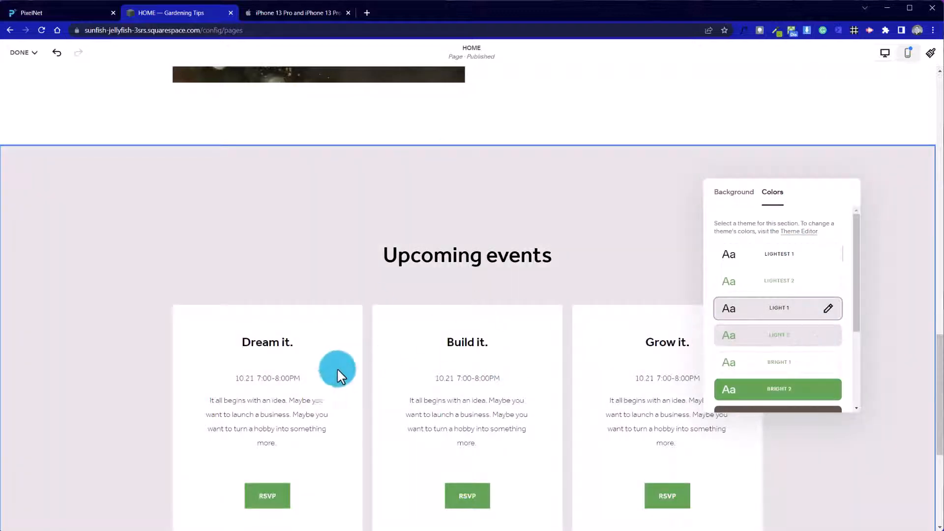
pyautogui.scroll(-6, 480, 280)
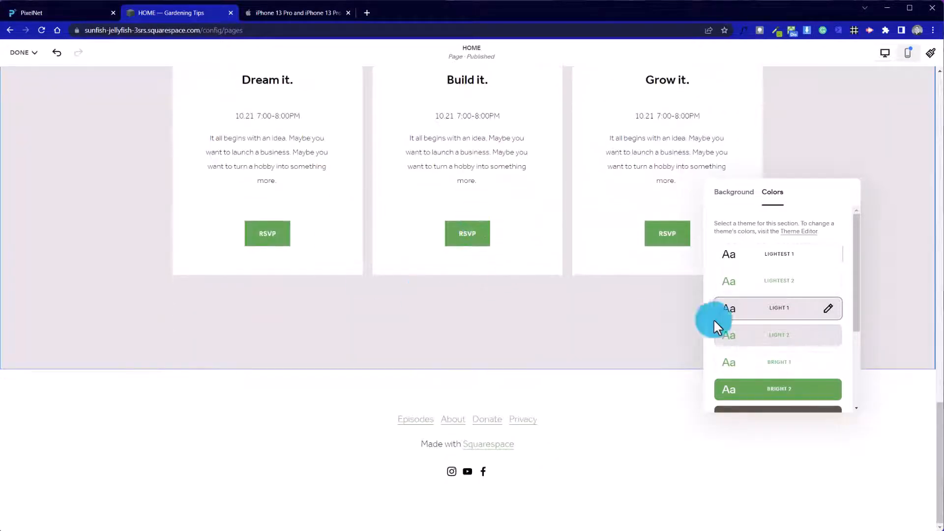
# - Review the home page layout from the hero banner through the image-and-text section to the events cards
pyautogui.scroll(9, 559, 305)
pyautogui.scroll(10, 560, 300)
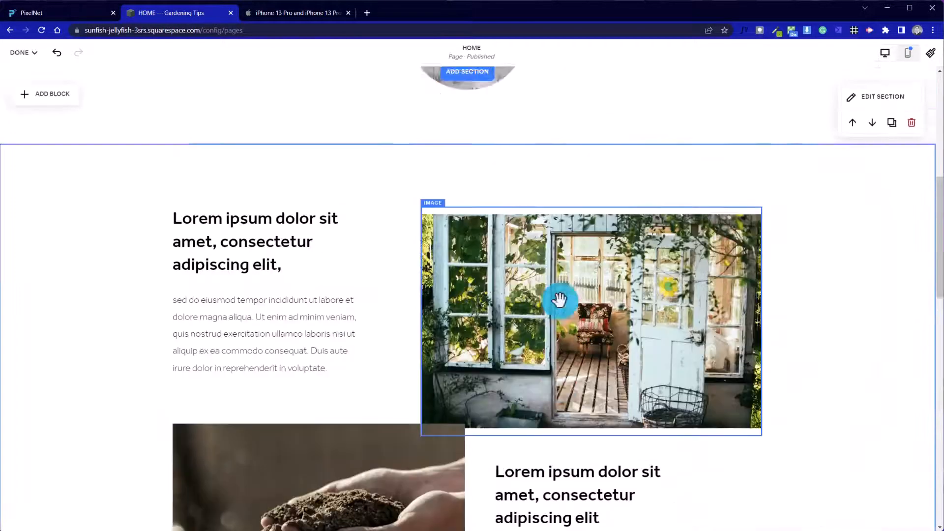
pyautogui.scroll(3, 559, 299)
pyautogui.scroll(-12, 560, 300)
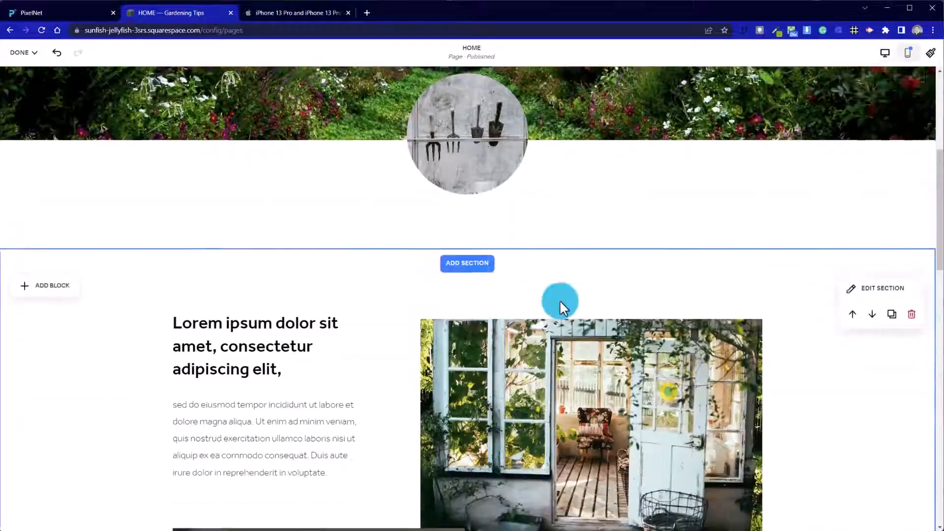
pyautogui.scroll(12, 817, 279)
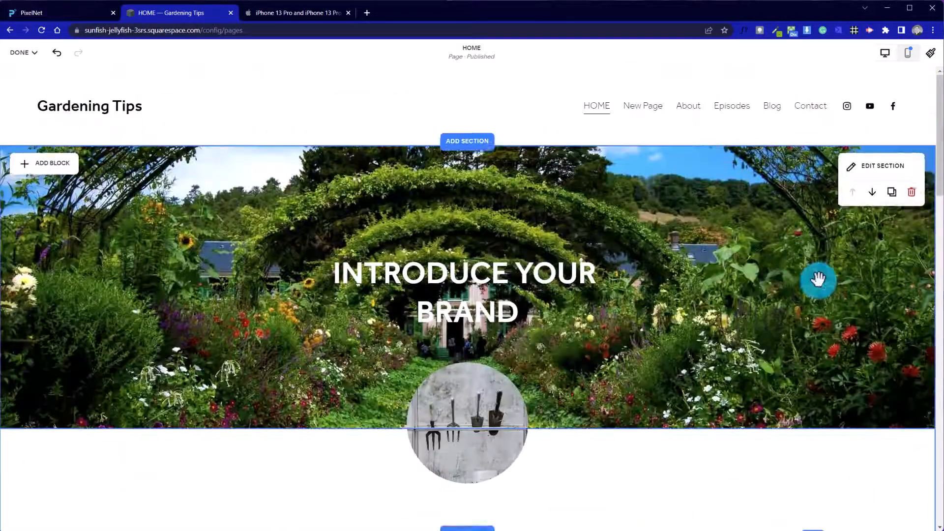
pyautogui.scroll(-8, 506, 226)
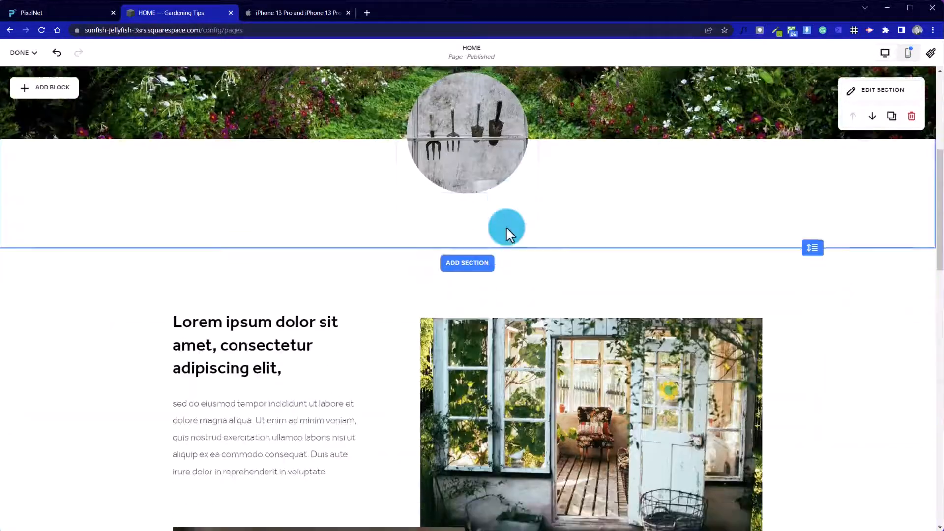
pyautogui.scroll(5, 286, 268)
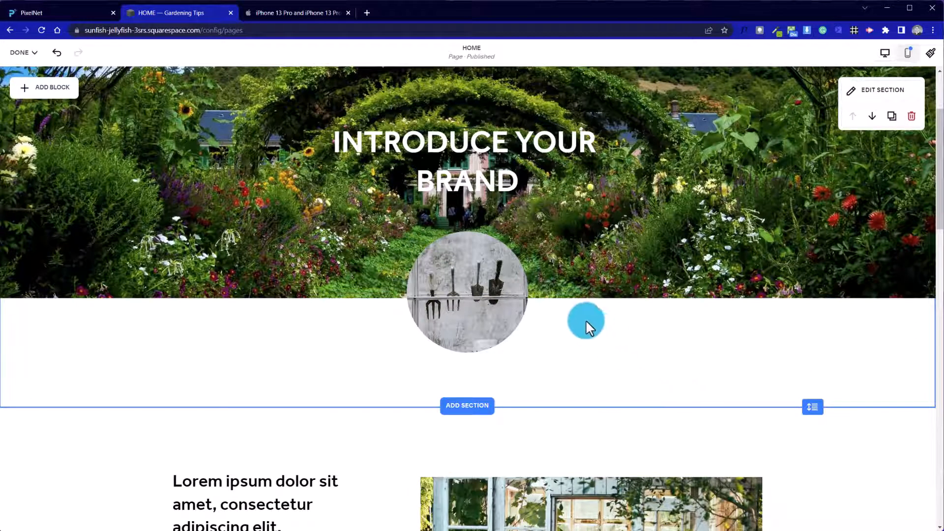
pyautogui.scroll(-15, 588, 317)
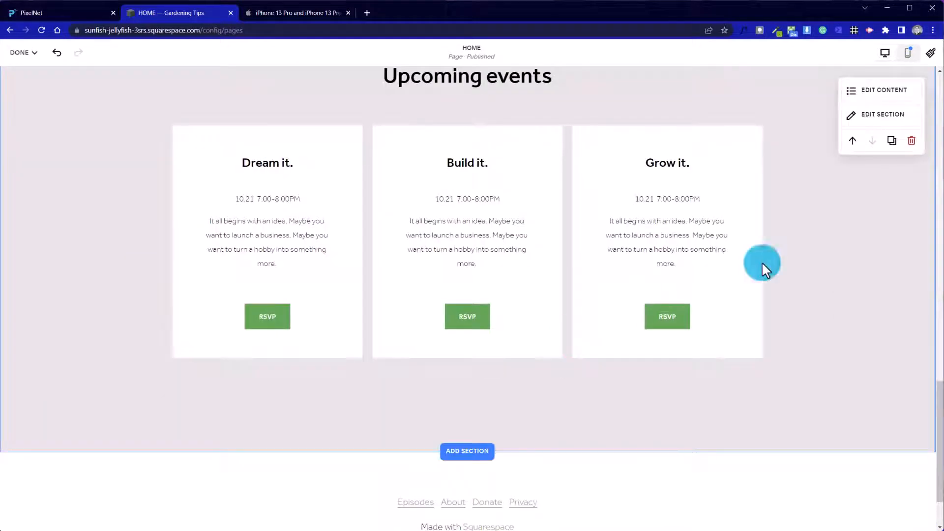
# - Add a section above the footer from the Contact category, using the "Visit us" layout with address details beside a map
pyautogui.scroll(-2, 590, 211)
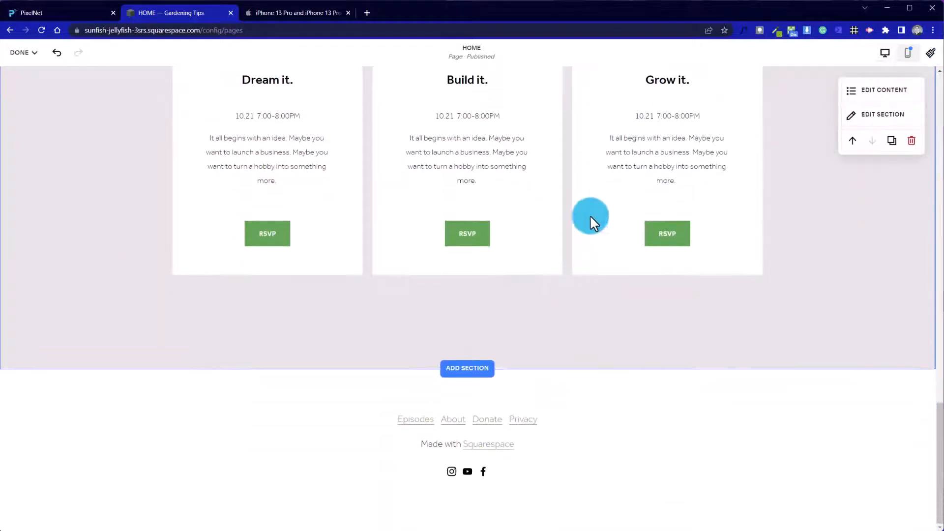
pyautogui.click(484, 370)
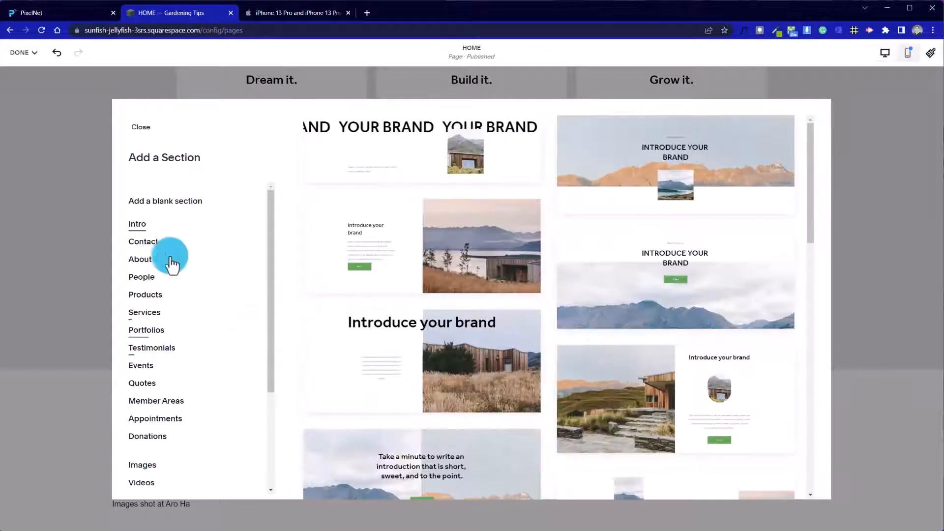
pyautogui.click(135, 241)
pyautogui.scroll(-3, 492, 379)
pyautogui.scroll(-2, 493, 383)
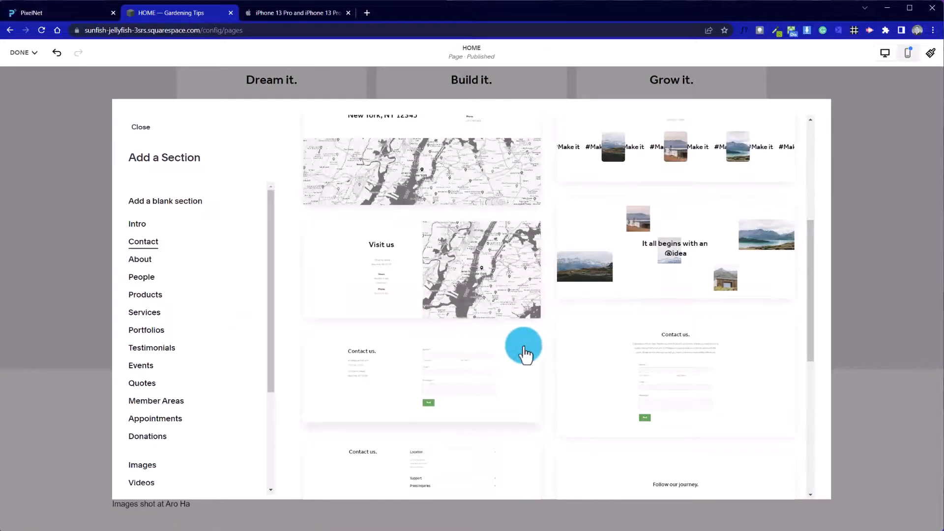
pyautogui.scroll(2, 519, 348)
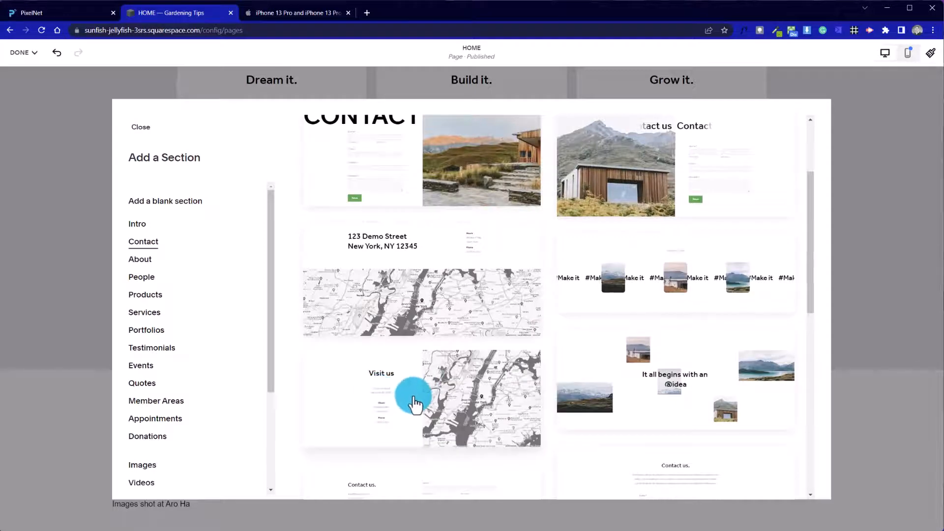
pyautogui.click(417, 393)
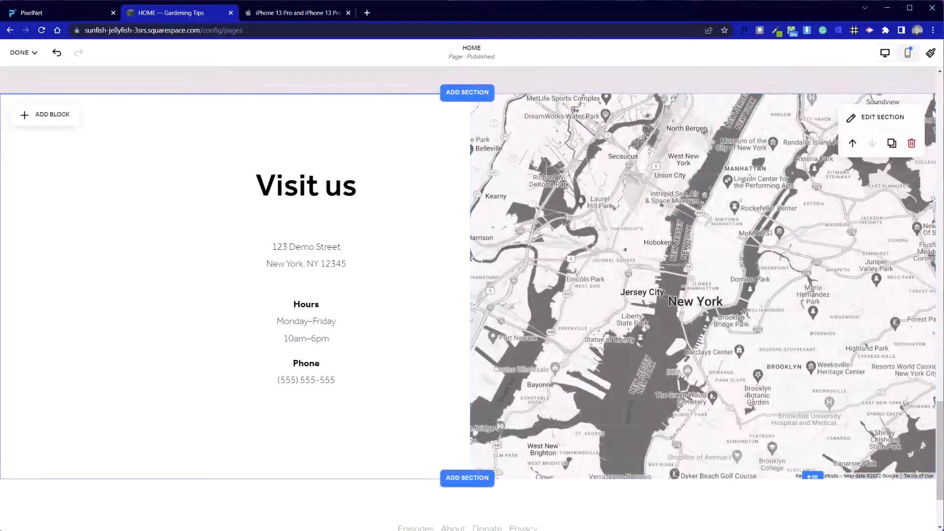
# - Apply the Darkest 2 color theme to the site footer and return to editing the page
pyautogui.scroll(3, 259, 293)
pyautogui.scroll(-5, 239, 289)
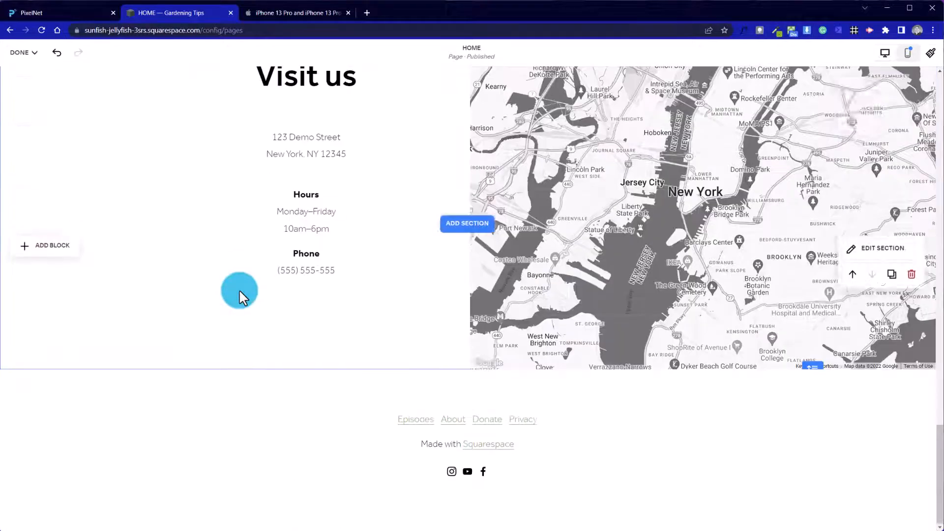
pyautogui.click(479, 391)
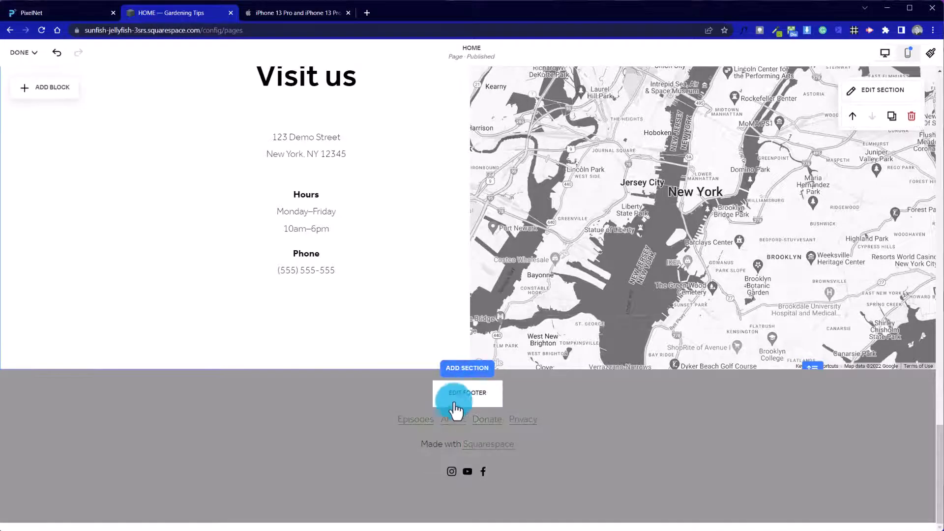
pyautogui.click(460, 401)
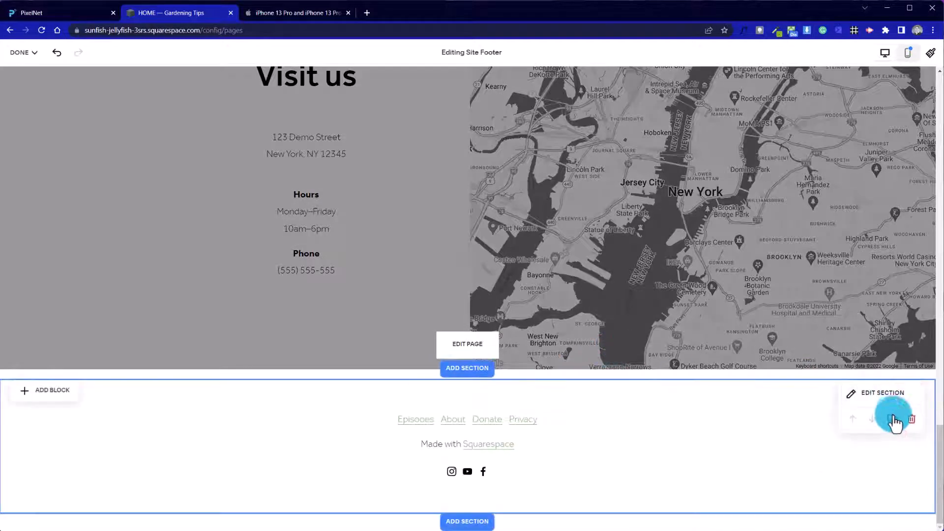
pyautogui.click(883, 393)
pyautogui.click(876, 282)
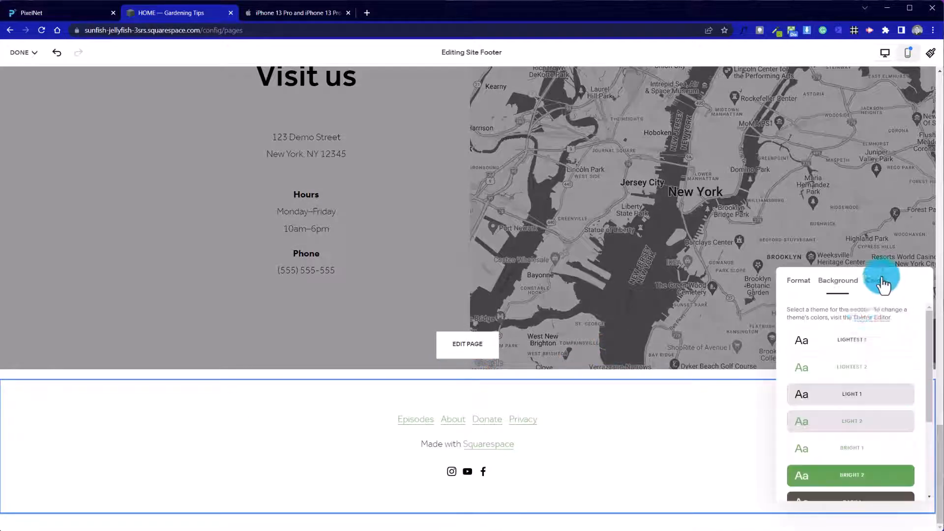
pyautogui.scroll(-3, 835, 418)
pyautogui.click(831, 433)
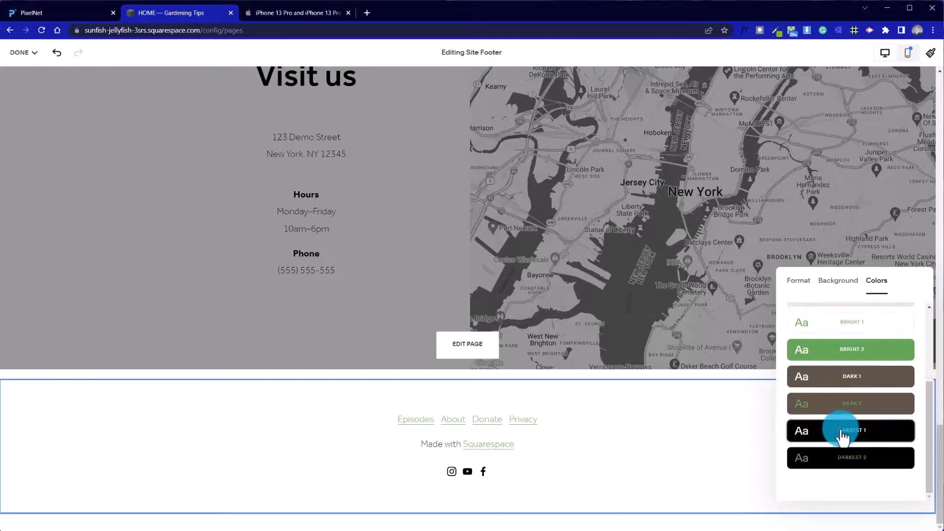
pyautogui.click(843, 462)
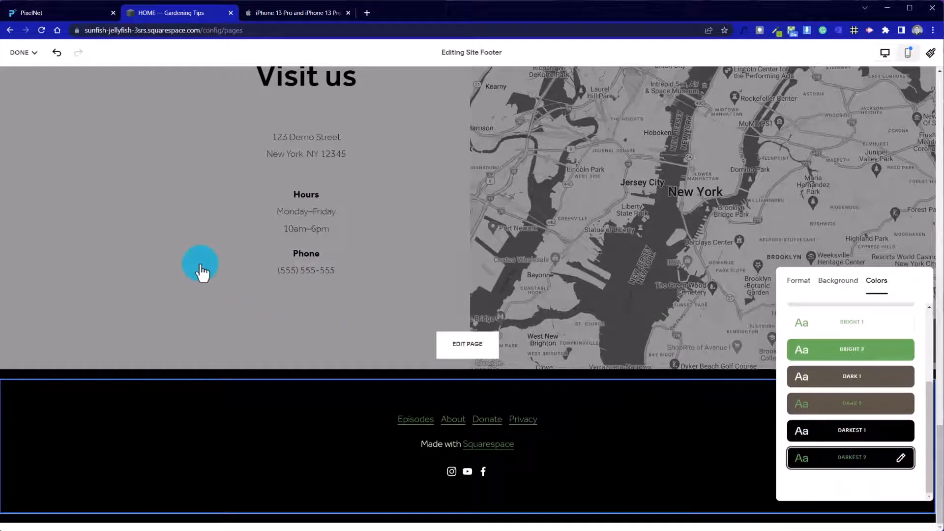
pyautogui.click(202, 270)
# - Finish editing the home page, keeping the changes, and leave the page editor
pyautogui.scroll(8, 370, 334)
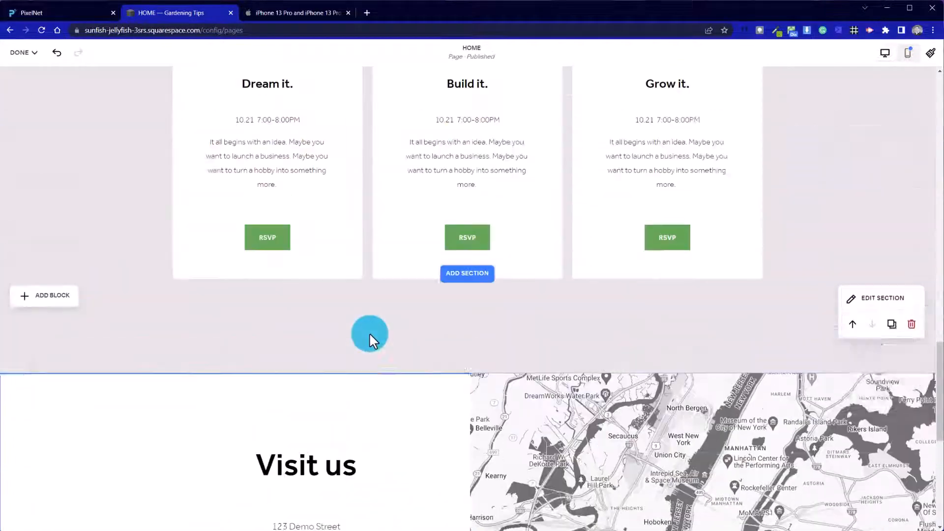
pyautogui.scroll(15, 370, 333)
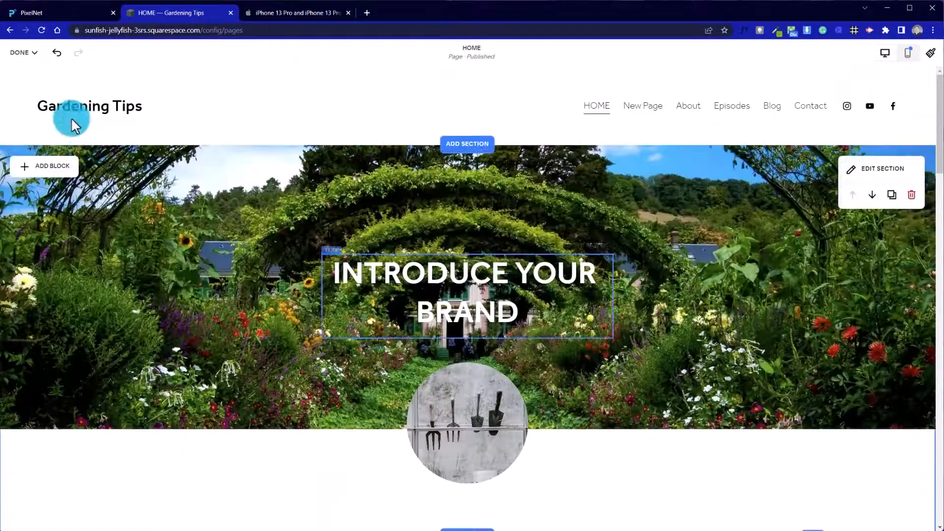
pyautogui.click(23, 52)
pyautogui.click(25, 79)
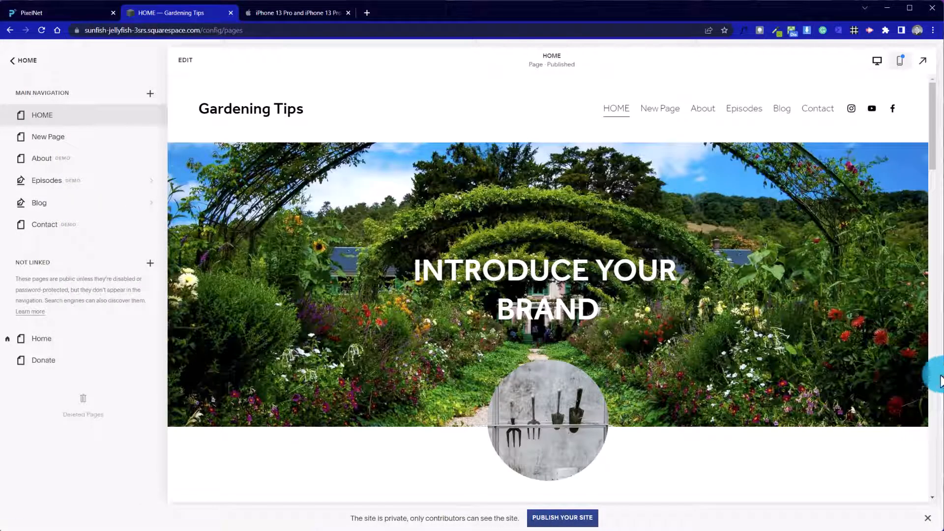
# - Preview the home page at full size and examine its hero heading, circular tool image and overlapping image-and-text section
pyautogui.click(922, 60)
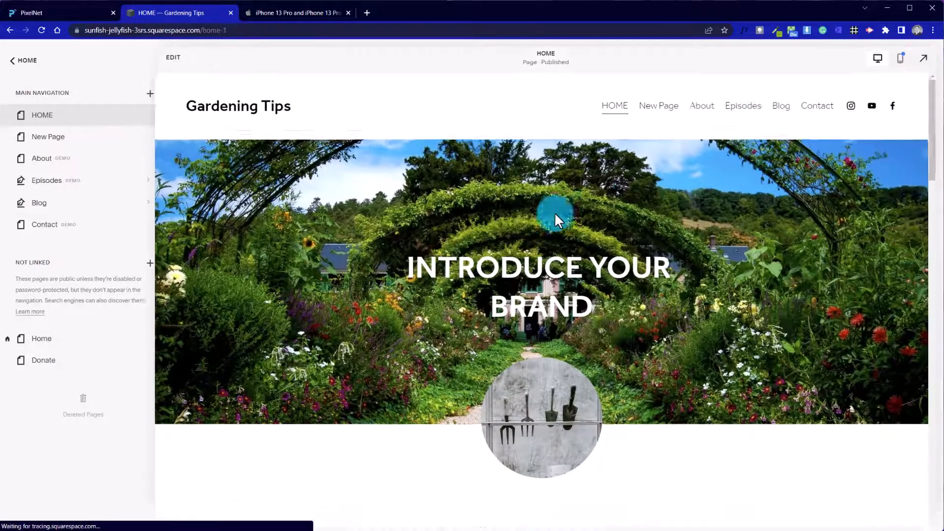
pyautogui.scroll(-12, 524, 278)
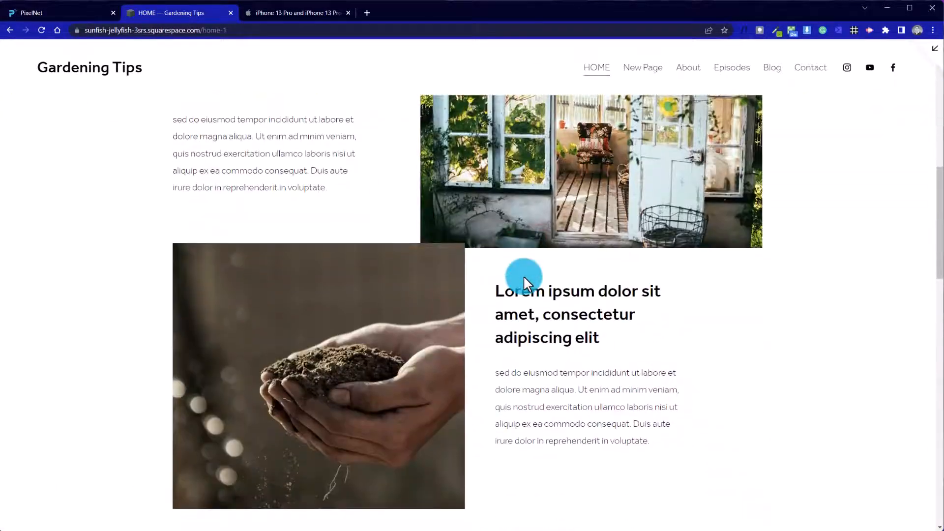
pyautogui.scroll(12, 524, 278)
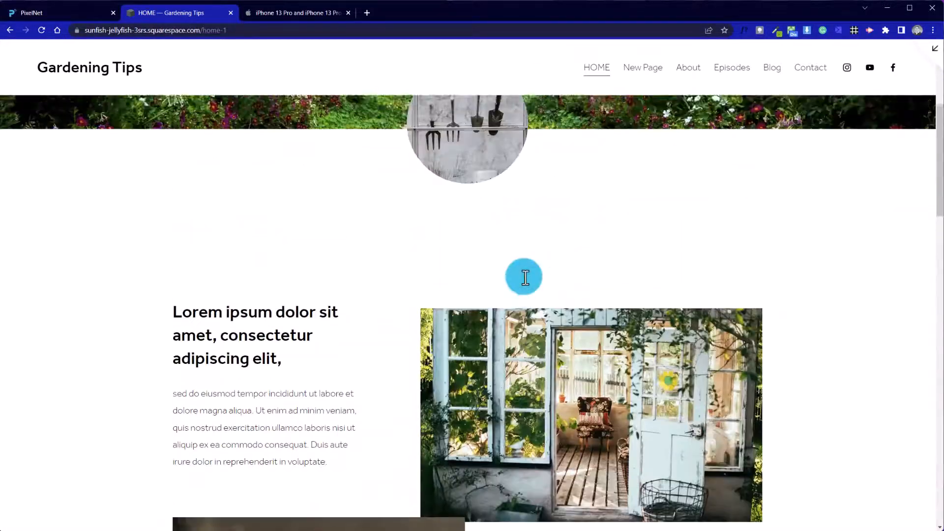
pyautogui.scroll(-5, 344, 418)
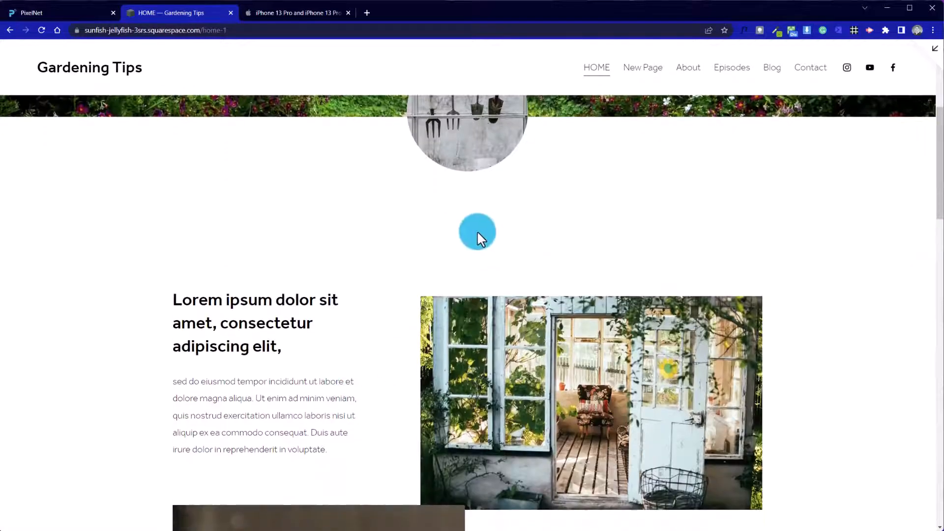
pyautogui.scroll(3, 282, 302)
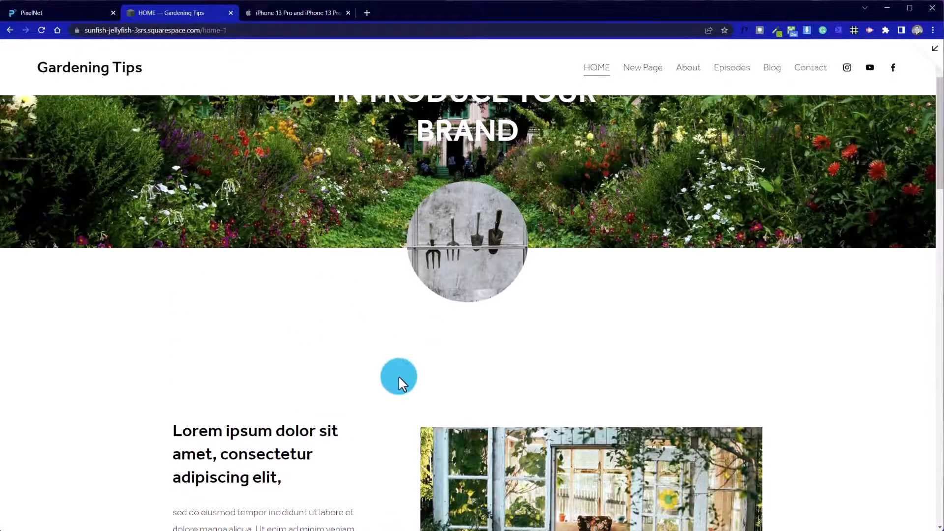
pyautogui.scroll(3, 362, 350)
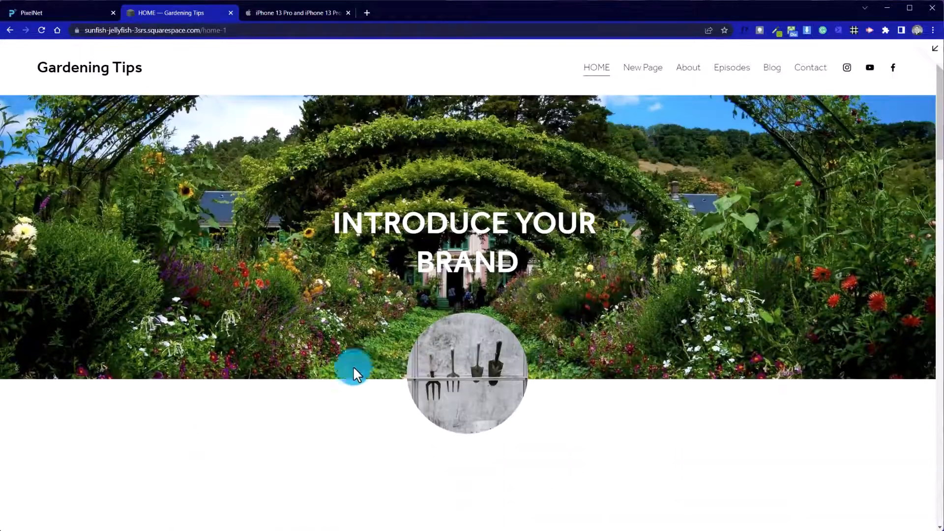
pyautogui.scroll(-5, 295, 211)
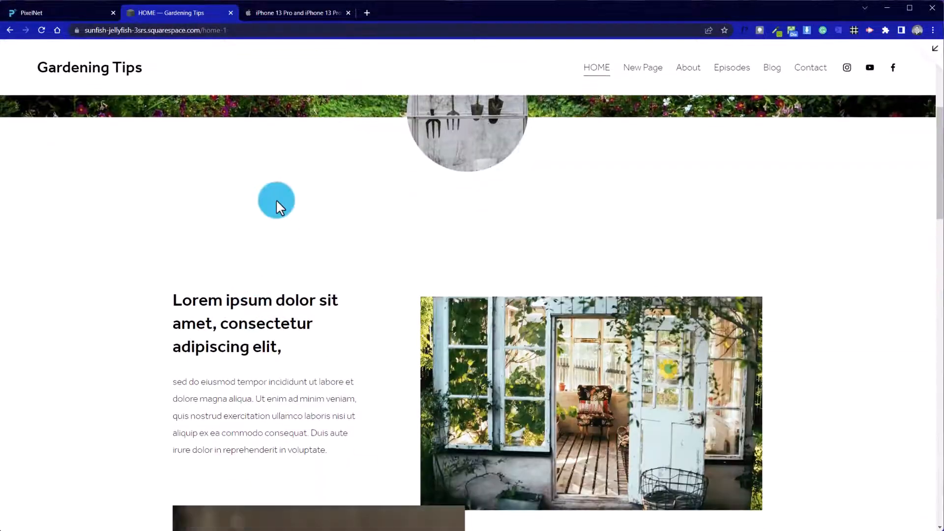
pyautogui.scroll(5, 283, 201)
pyautogui.moveTo(334, 244); pyautogui.dragTo(374, 244)
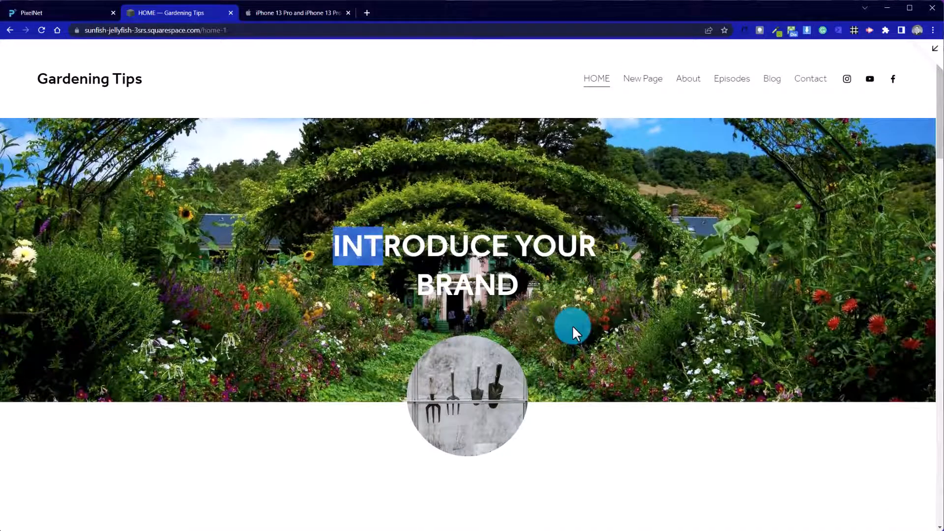
pyautogui.moveTo(541, 287); pyautogui.dragTo(328, 263)
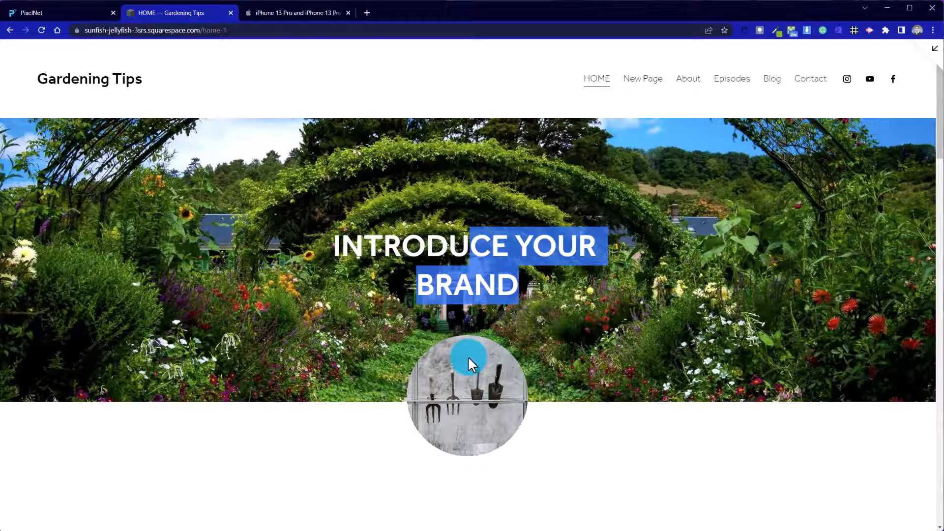
pyautogui.click(384, 242)
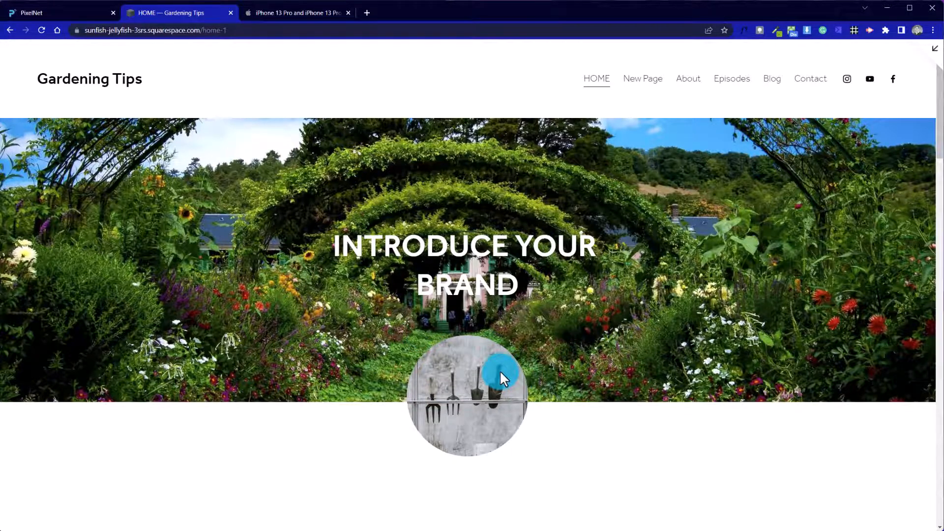
pyautogui.scroll(-8, 499, 370)
pyautogui.scroll(-3, 500, 372)
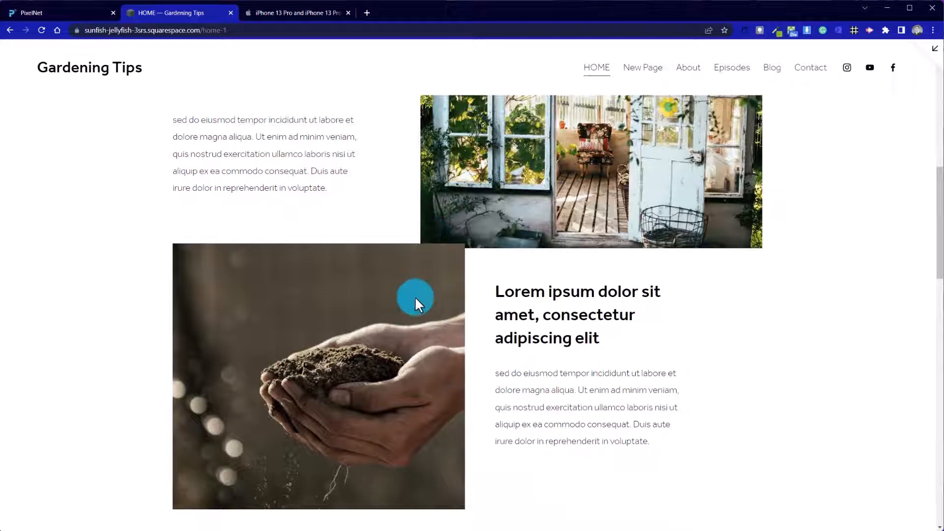
# - Examine the overlapping image-and-text section of the home page, leaving and reopening the full-size preview
pyautogui.scroll(-3, 420, 353)
pyautogui.scroll(6, 421, 352)
pyautogui.scroll(-3, 421, 353)
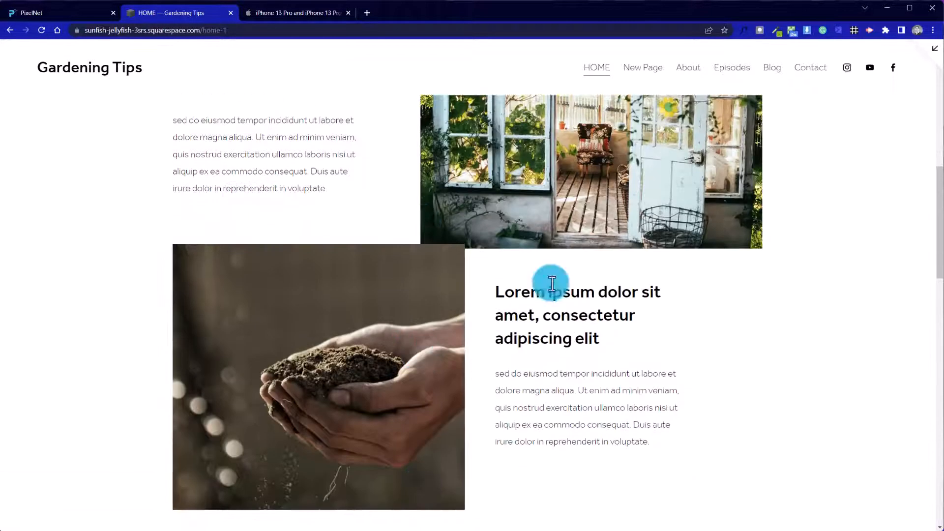
pyautogui.click(933, 70)
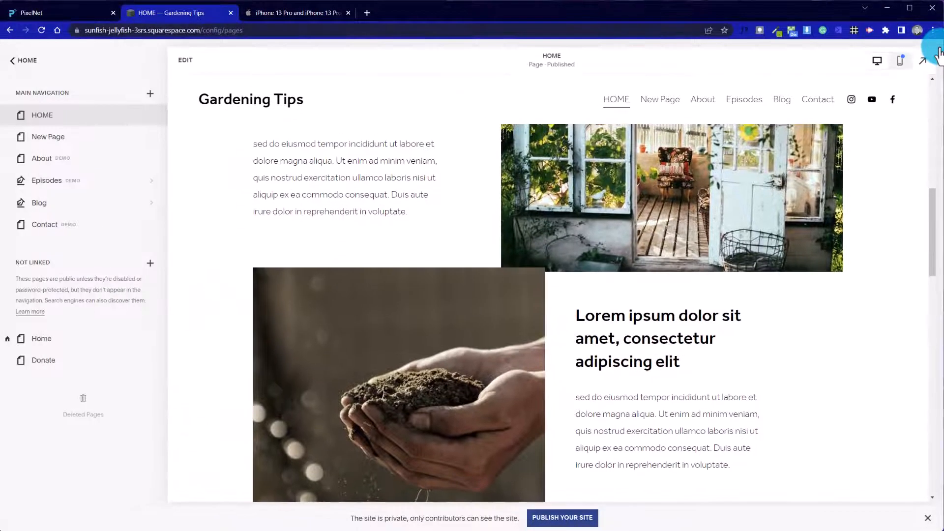
pyautogui.click(923, 60)
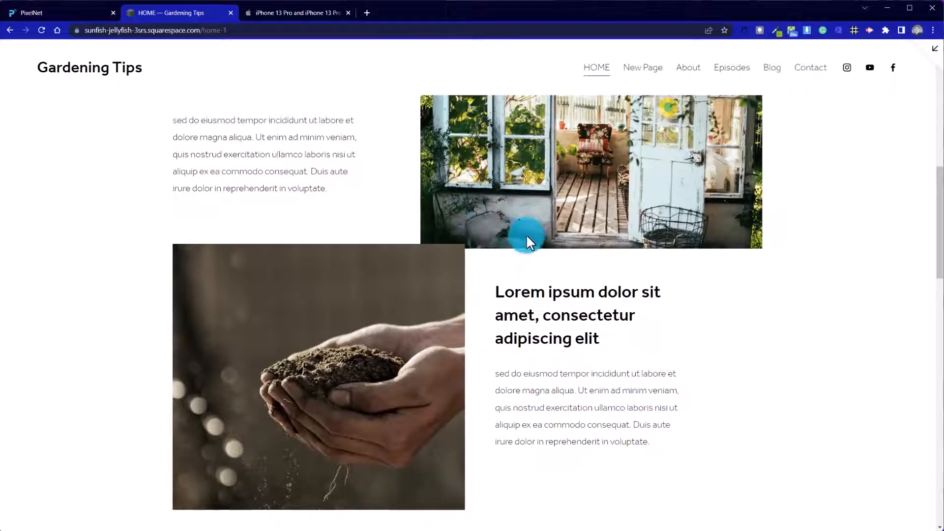
pyautogui.scroll(-3, 487, 321)
pyautogui.scroll(5, 442, 315)
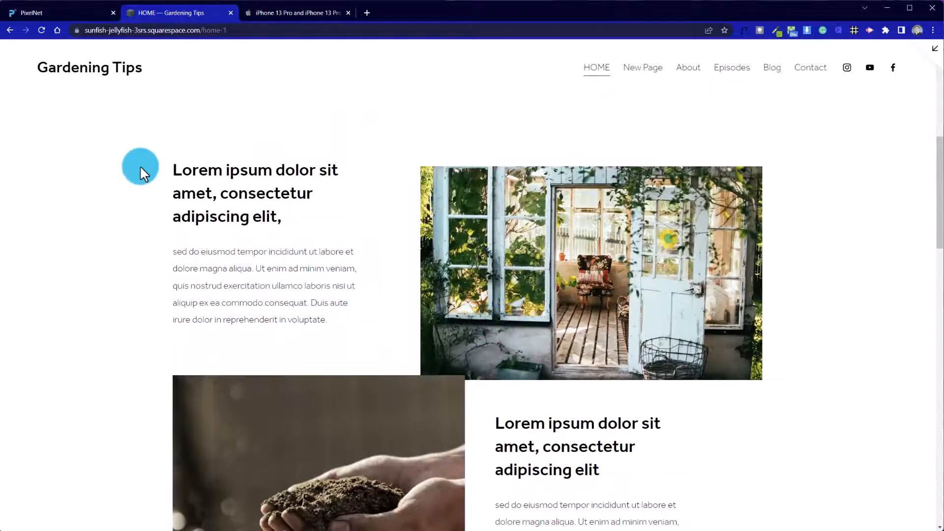
pyautogui.moveTo(139, 166); pyautogui.dragTo(792, 518)
pyautogui.click(217, 242)
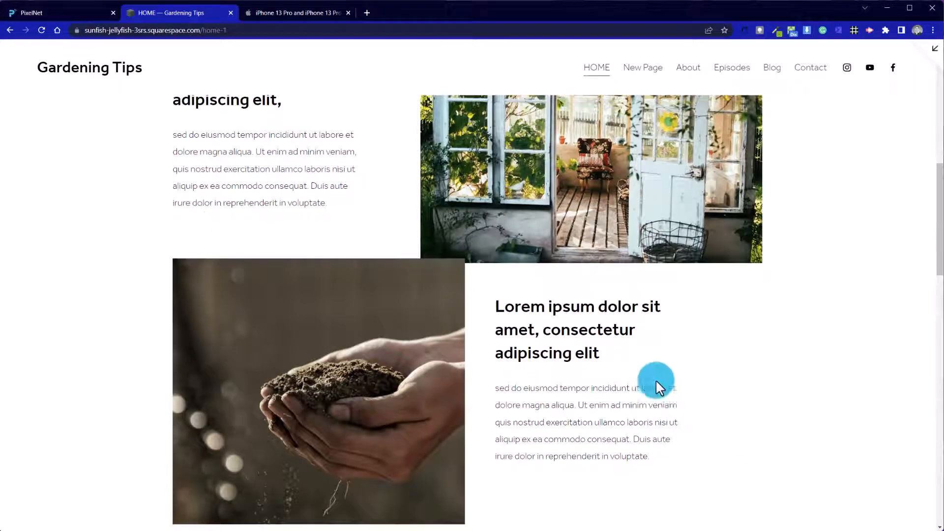
# - Examine the event cards, the Visit us section and the dark footer, and test panning the map
pyautogui.scroll(-13, 578, 349)
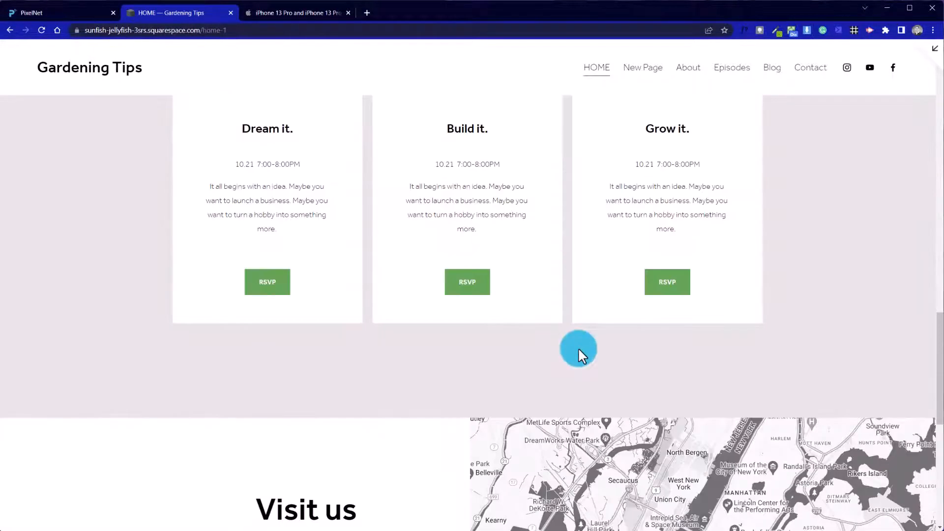
pyautogui.scroll(-8, 578, 349)
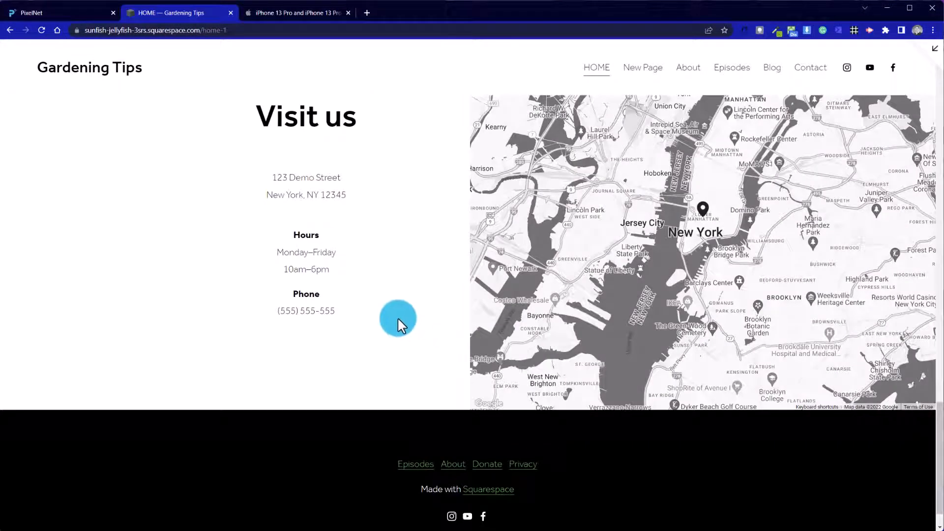
pyautogui.scroll(3, 300, 231)
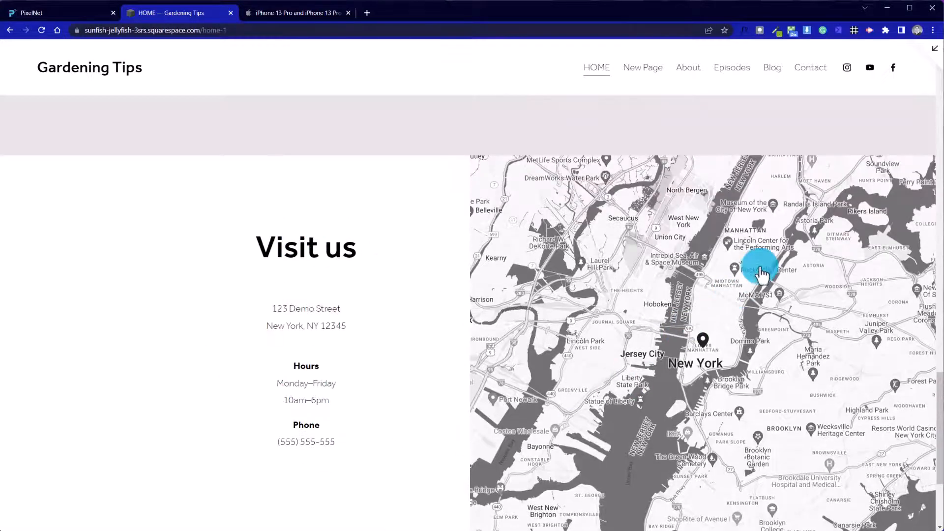
pyautogui.moveTo(761, 273); pyautogui.dragTo(625, 358)
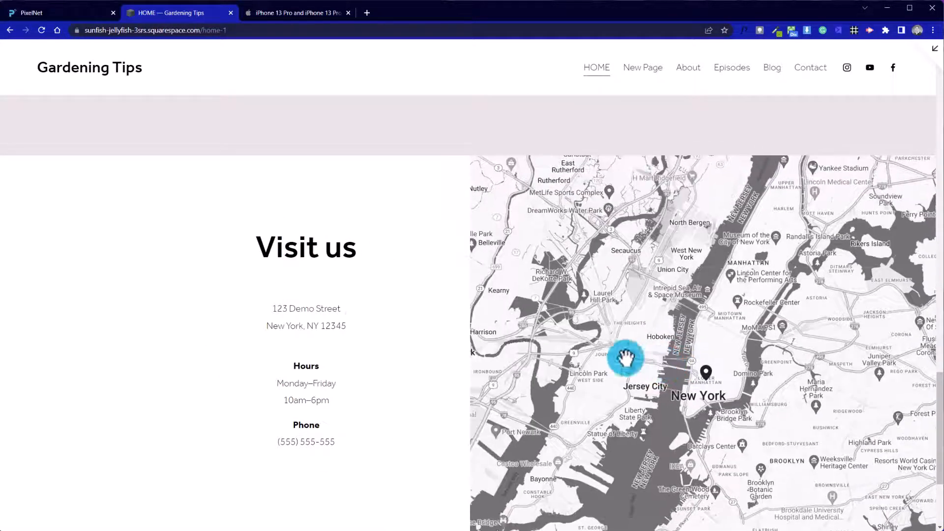
pyautogui.scroll(-4, 362, 325)
pyautogui.scroll(8, 362, 325)
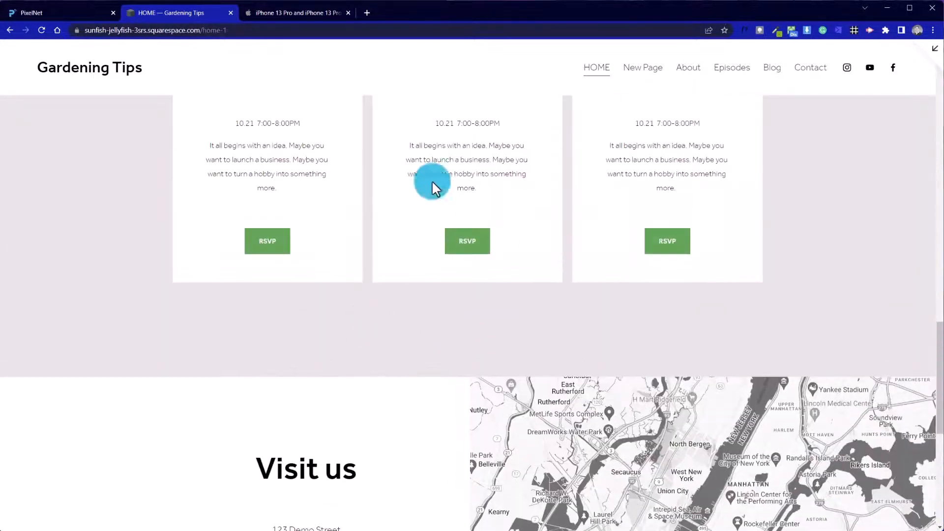
pyautogui.scroll(-8, 198, 411)
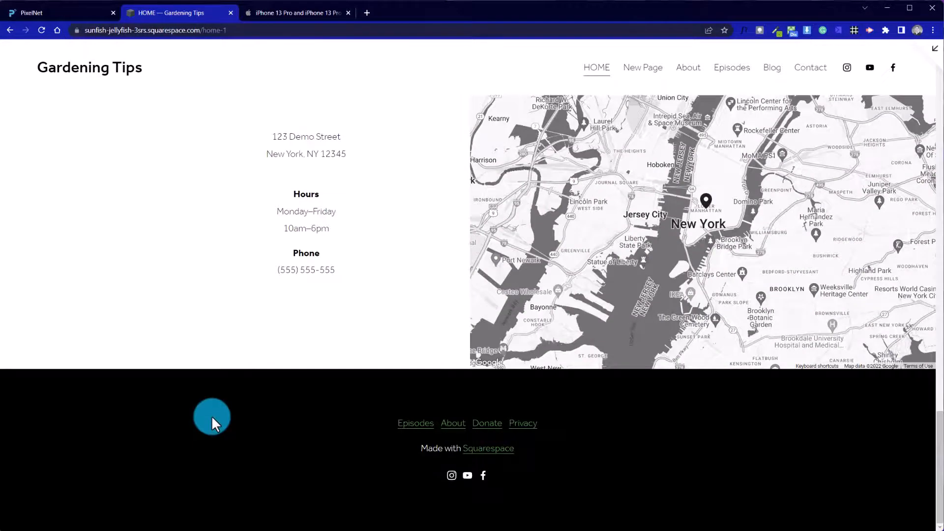
# - Review the previewed home page again from the hero banner down to the Upcoming events section
pyautogui.scroll(10, 213, 418)
pyautogui.scroll(15, 211, 415)
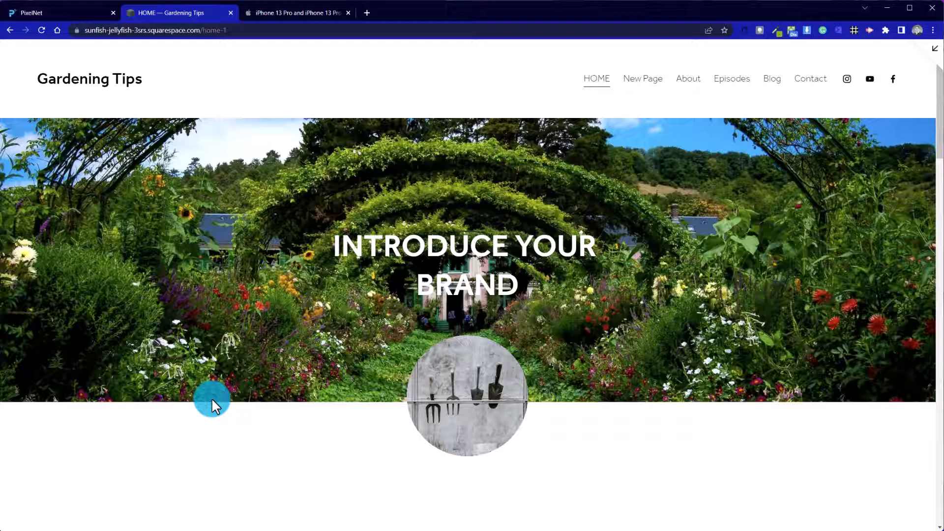
pyautogui.scroll(-5, 294, 261)
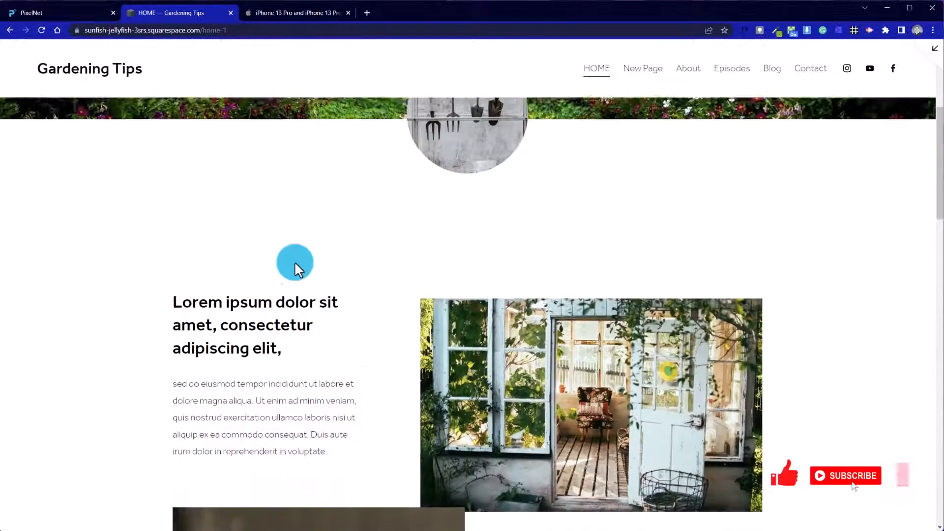
pyautogui.scroll(-10, 294, 261)
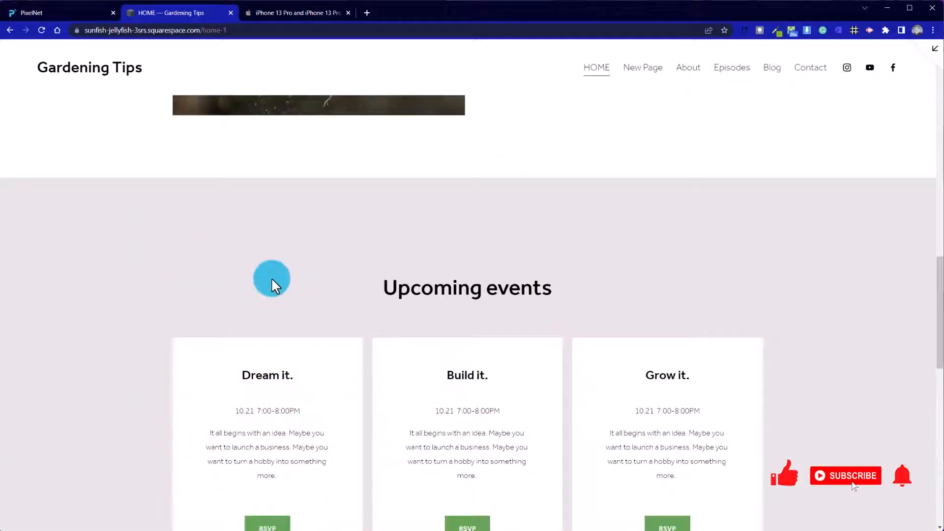